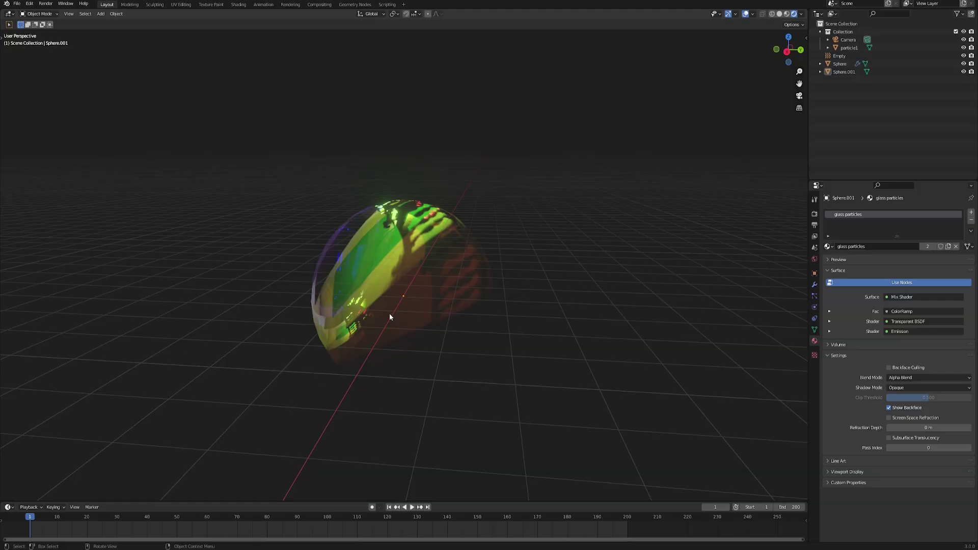
middle_drag(390, 317, 668, 358)
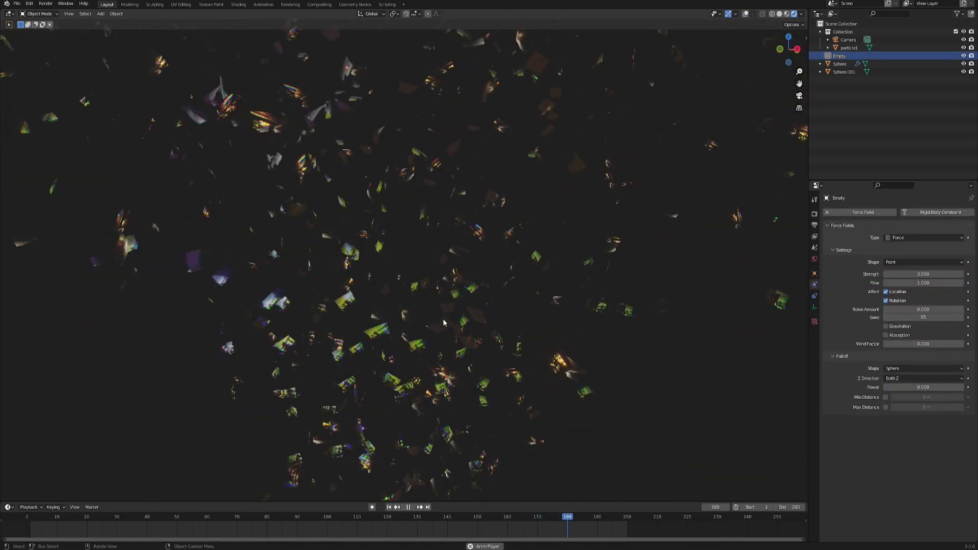
middle_drag(432, 315, 456, 296)
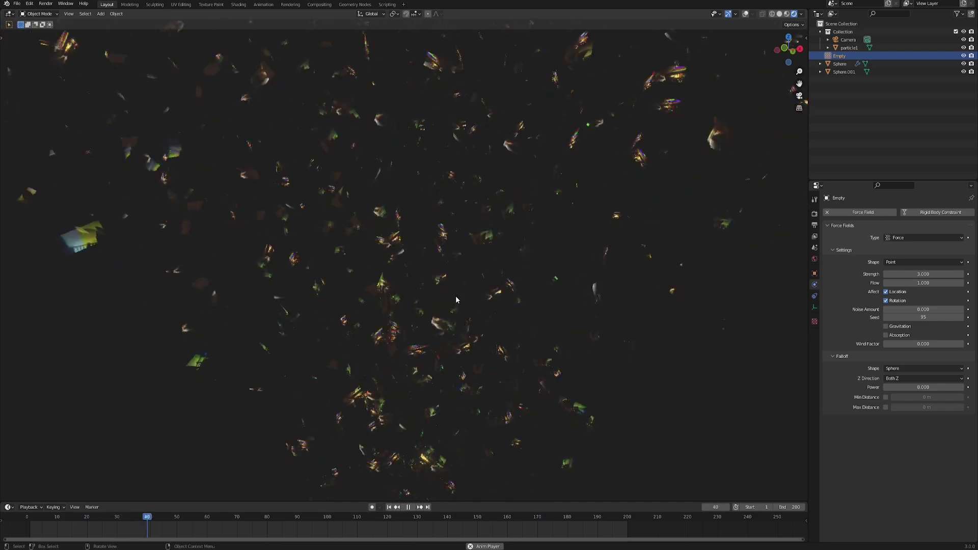
middle_drag(429, 332, 392, 334)
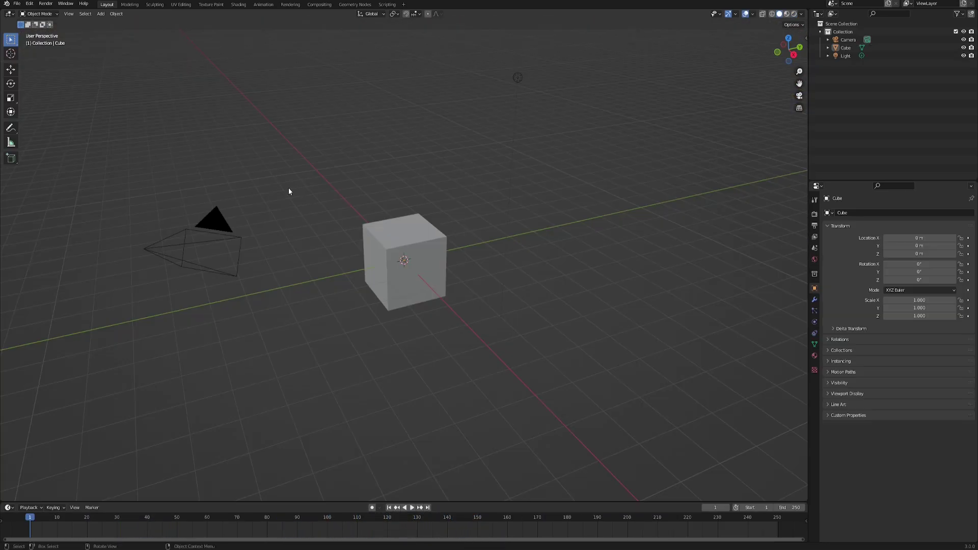
Delete all the default objects from the scene
key(a)
key(Delete)
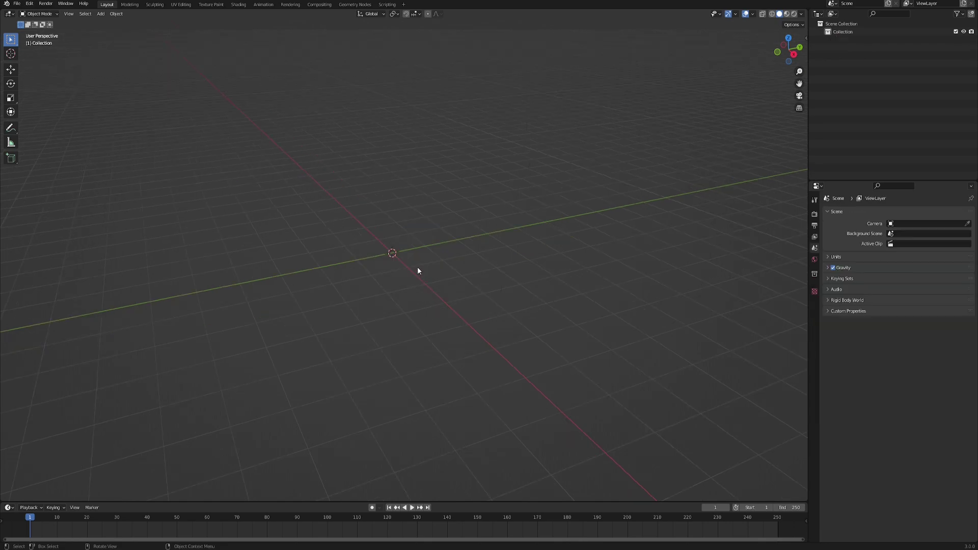
middle_drag(410, 275, 365, 190)
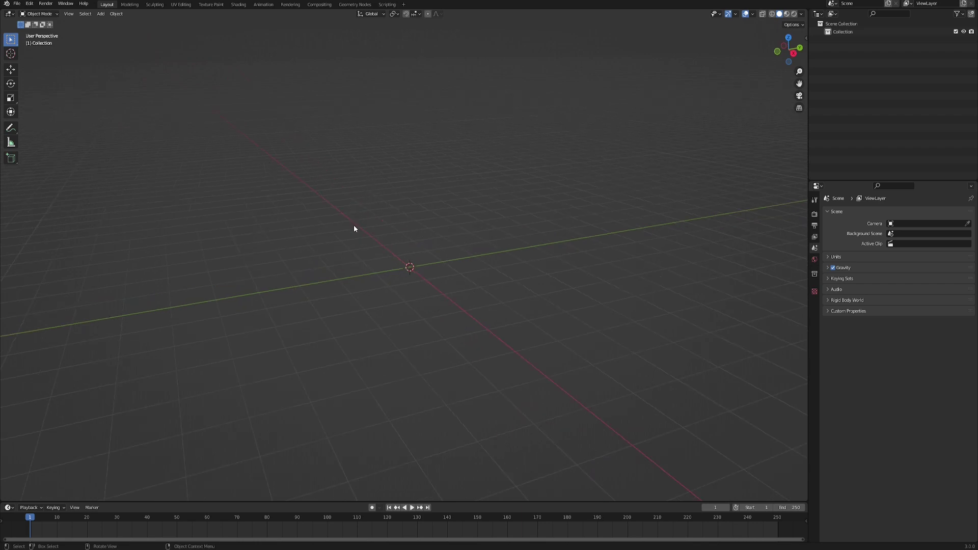
middle_drag(354, 228, 321, 231)
Switch to the Shading workspace and show the World node tree in the shader editor
click(237, 4)
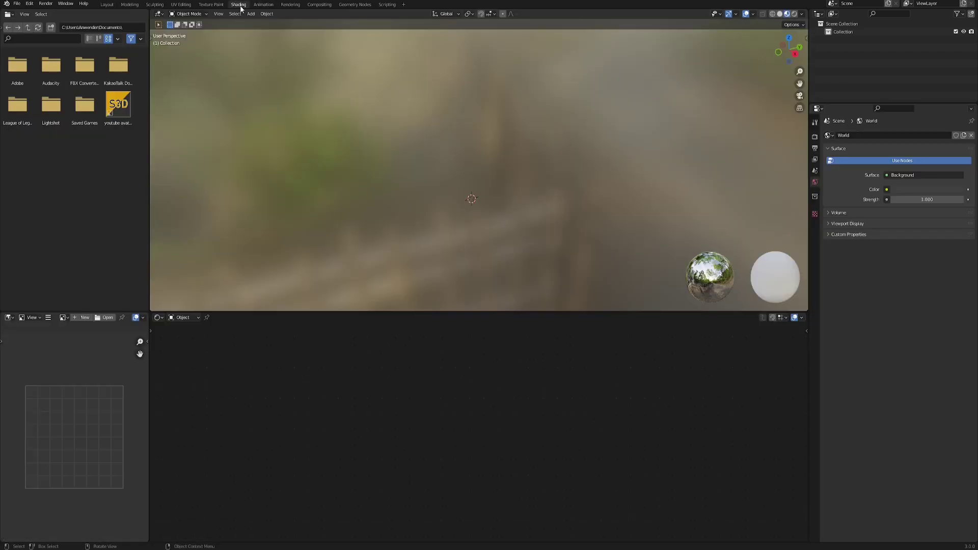
click(193, 318)
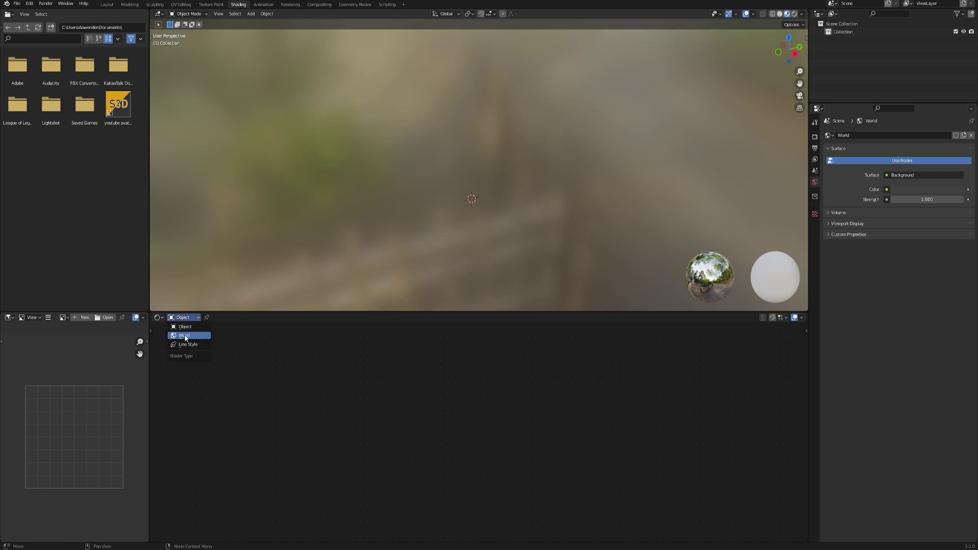
click(185, 335)
middle_drag(398, 380, 425, 436)
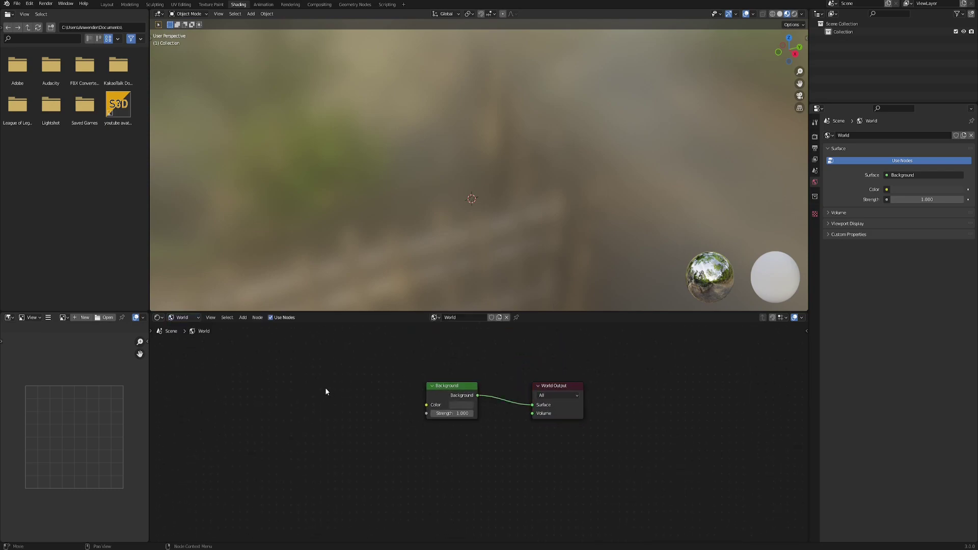
Add an Environment Texture node with christmas_photo_studio_01_4k.exr to the world nodes
key(F3)
text(enviu)
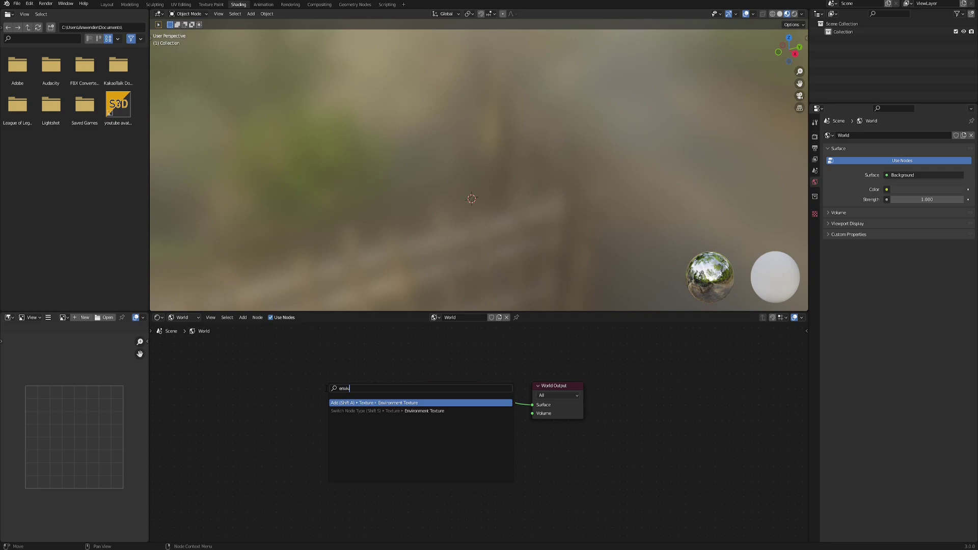
key(Return)
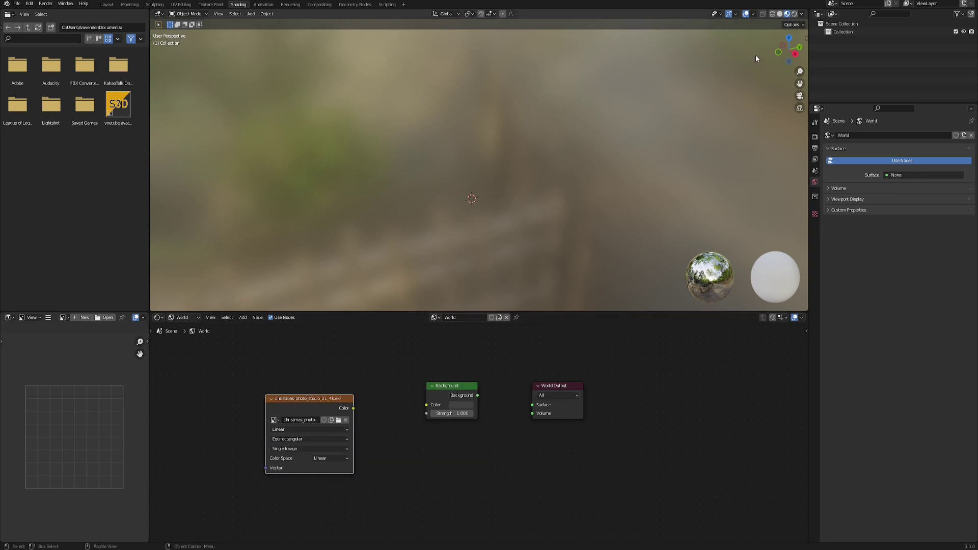
Set the viewport to rendered shading and preview the environment texture as the world background
click(795, 15)
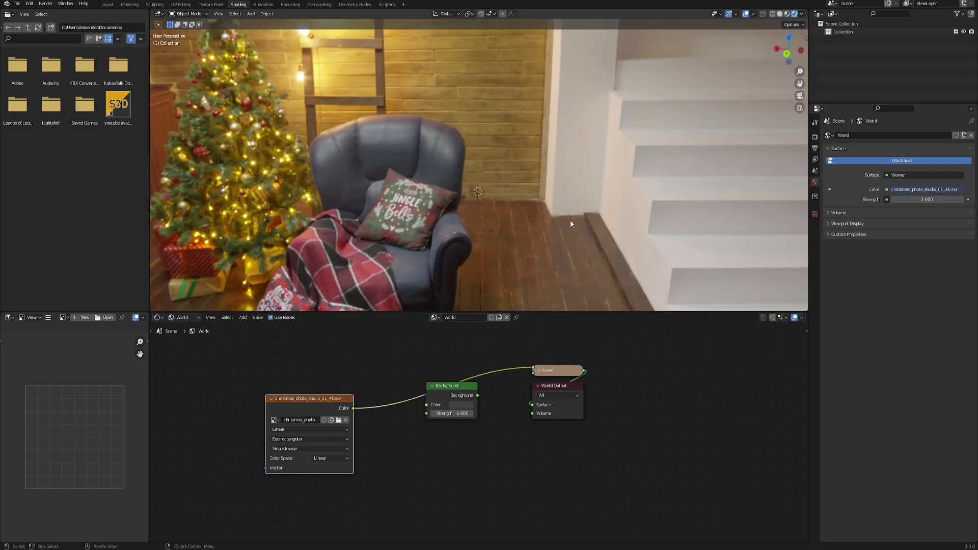
mouse_move(569, 219)
middle_down()
mouse_move(533, 202)
mouse_move(458, 211)
mouse_move(545, 209)
middle_up()
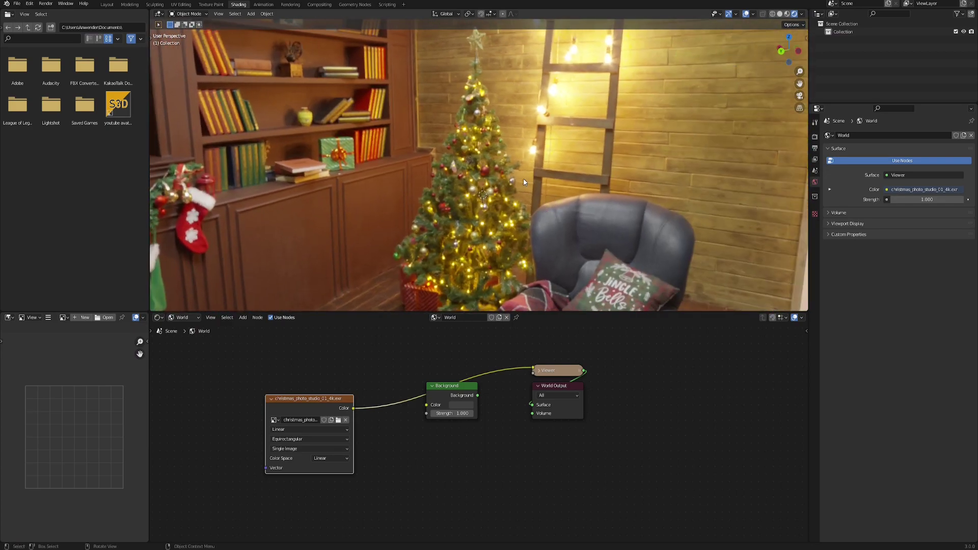
middle_drag(362, 456, 372, 463)
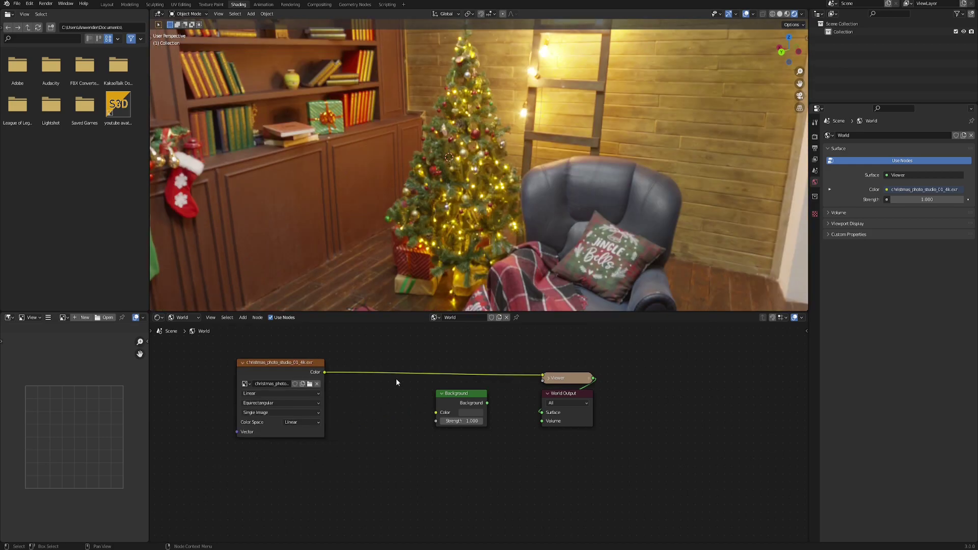
click(278, 365)
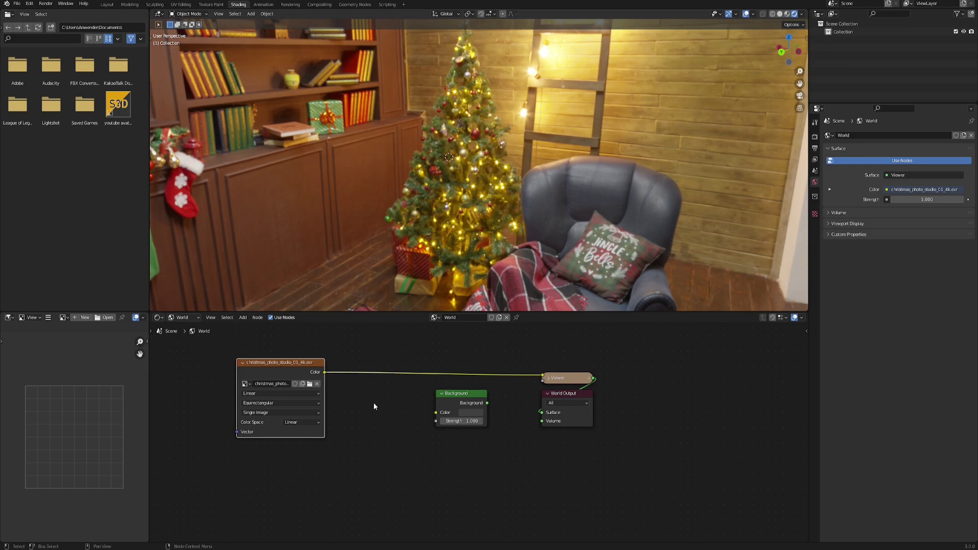
Look up the Node Wrangler add-on in the preferences to check that it is enabled
click(29, 3)
click(54, 120)
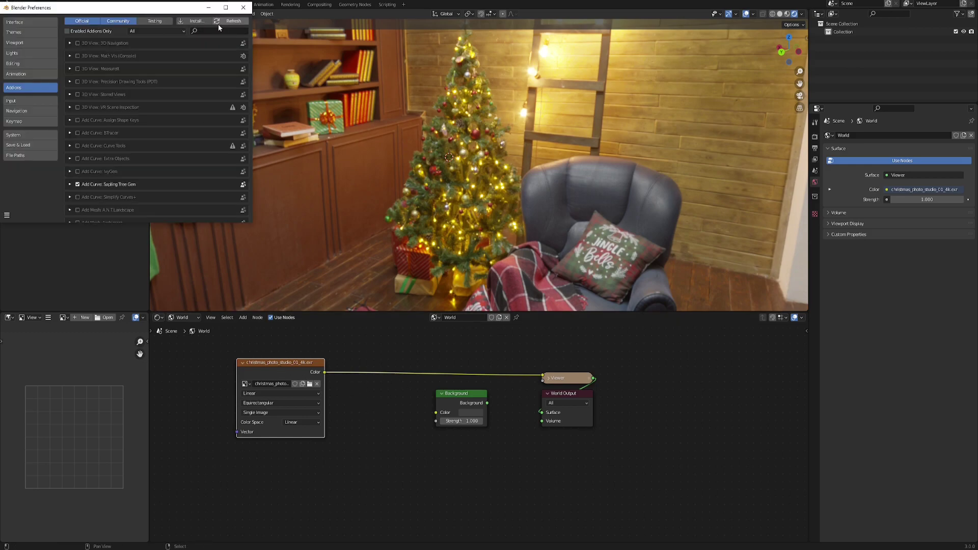
click(219, 29)
text(node)
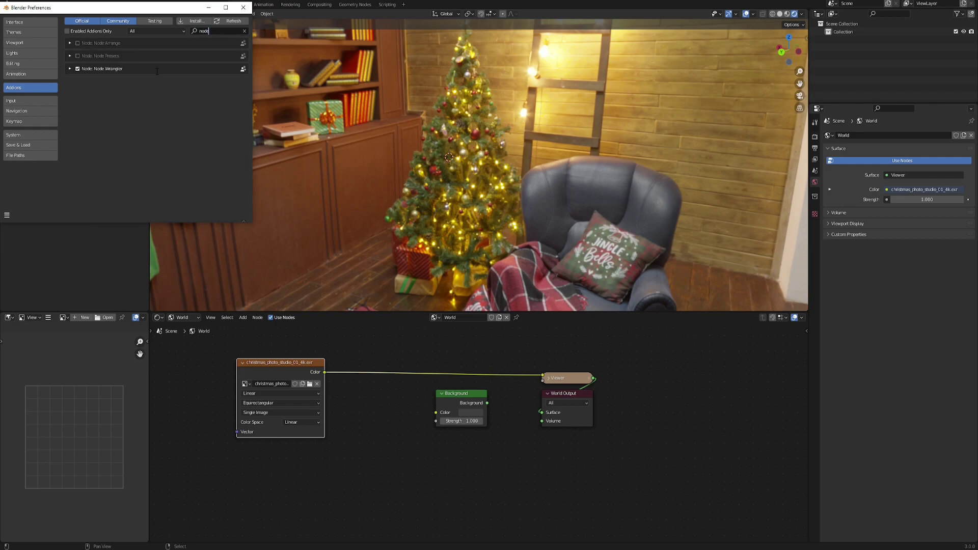
click(243, 8)
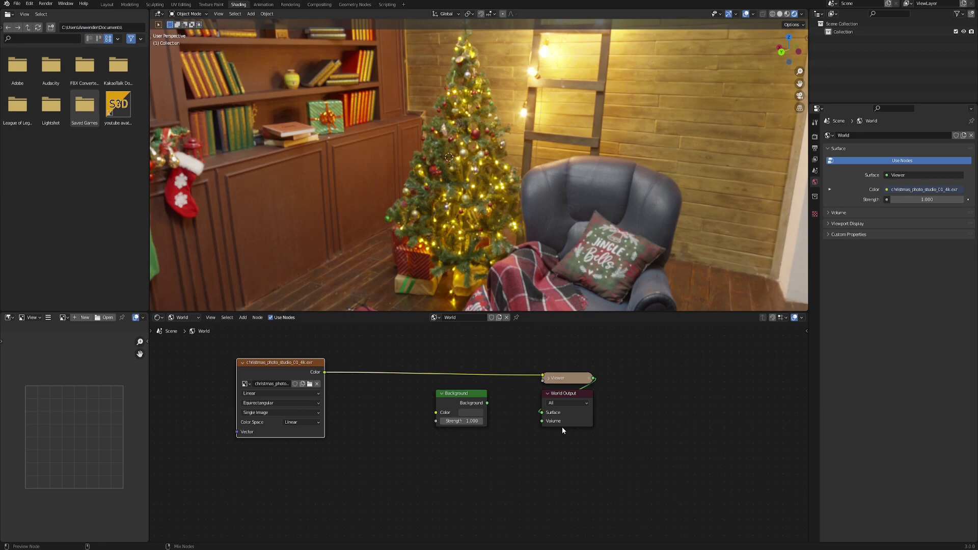
Preview the Background node and the environment texture alternately, and look around the environment in the viewport
ctrl+shift+click(470, 401)
ctrl+shift+click(296, 377)
ctrl+shift+click(571, 381)
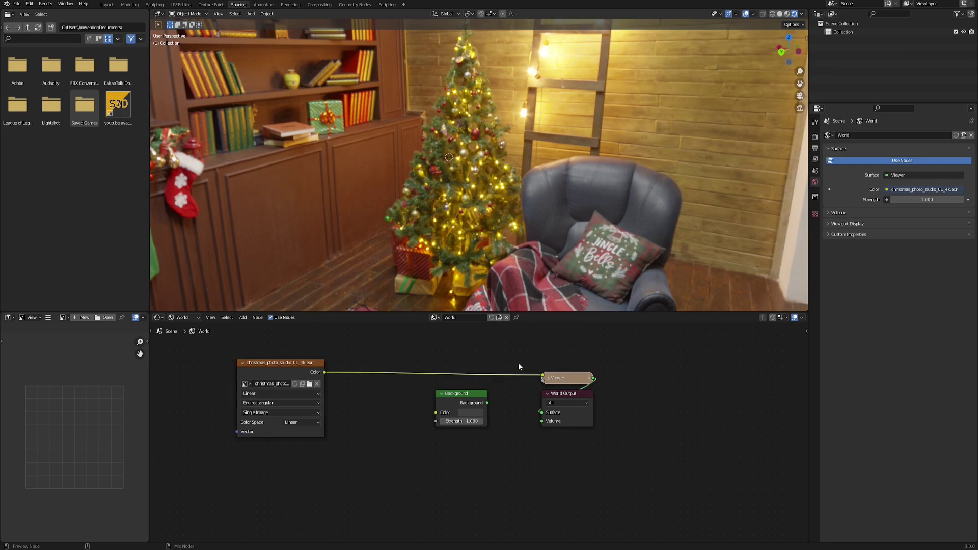
ctrl+shift+click(476, 400)
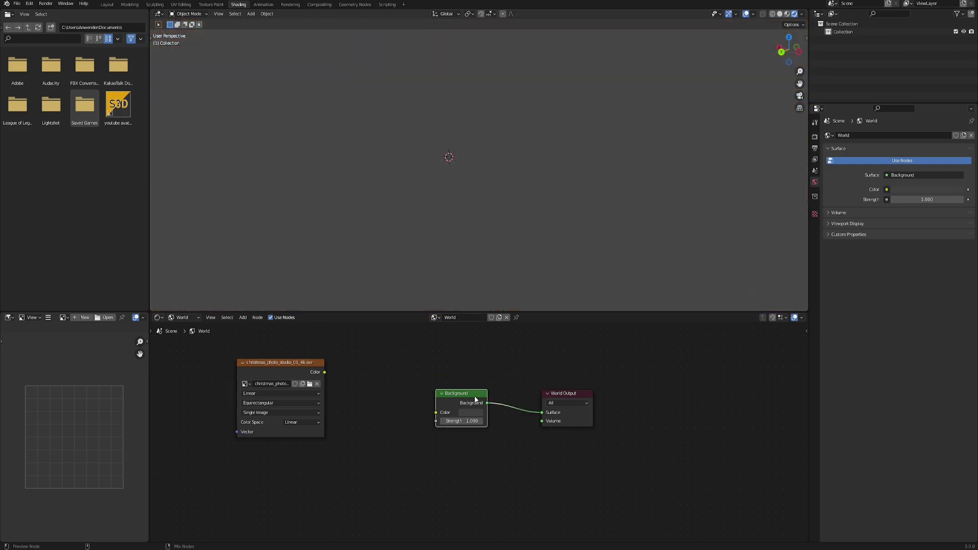
ctrl+shift+click(302, 363)
ctrl+shift+click(454, 393)
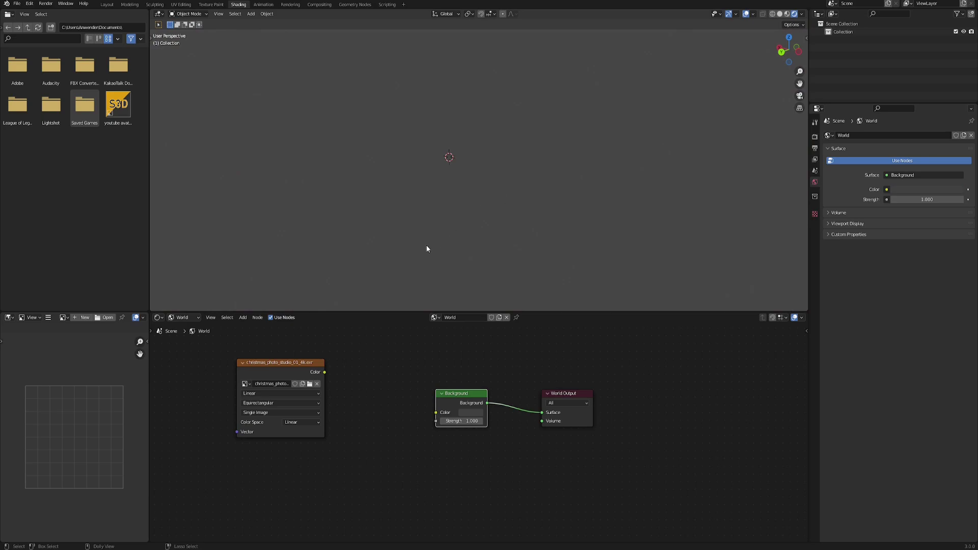
ctrl+shift+click(283, 371)
middle_drag(460, 196, 488, 188)
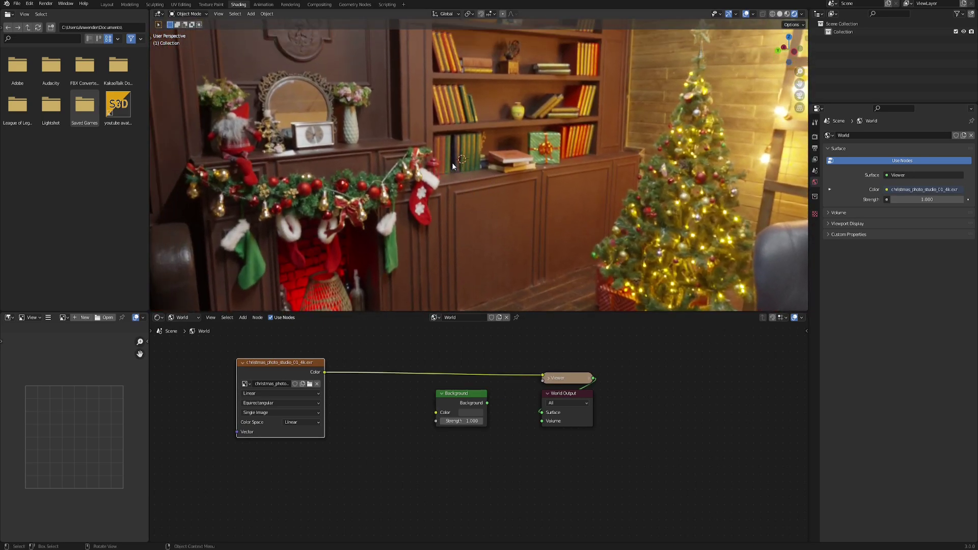
middle_drag(511, 134, 469, 157)
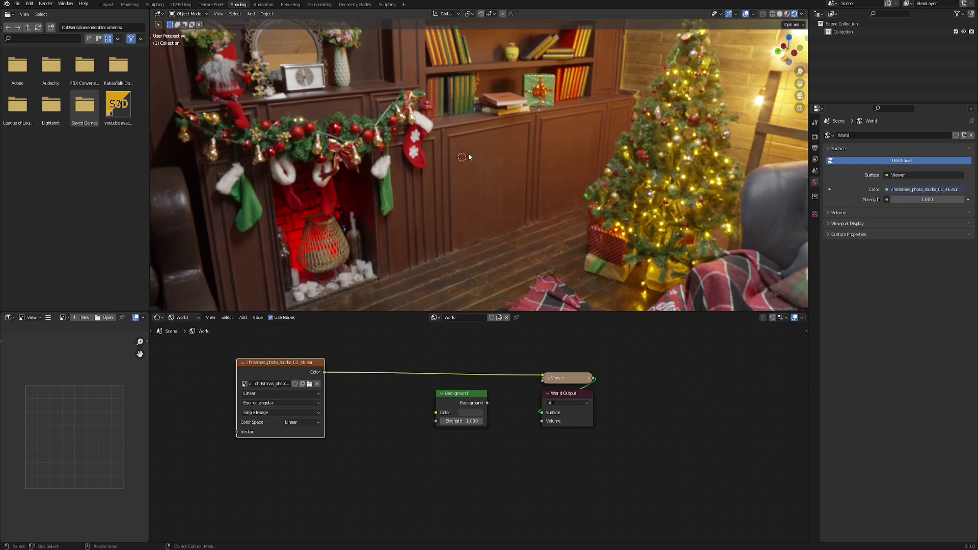
Add a MixRGB node to the world node tree, between the environment texture and the Background node
click(376, 431)
key(shift+a)
text(smix)
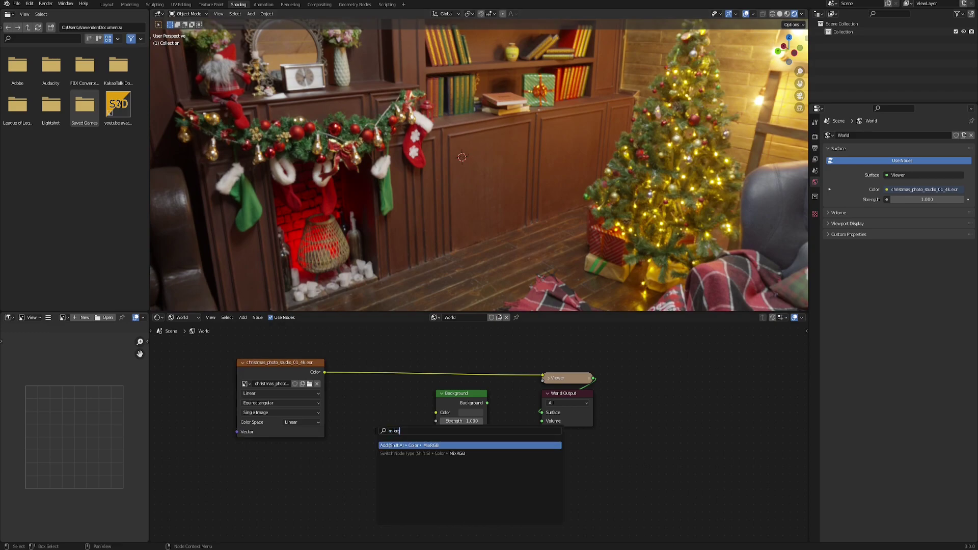
key(Return)
click(371, 429)
middle_drag(371, 429, 428, 361)
Add a Light Path node below the environment texture
key(shift+a)
text(slight)
key(Return)
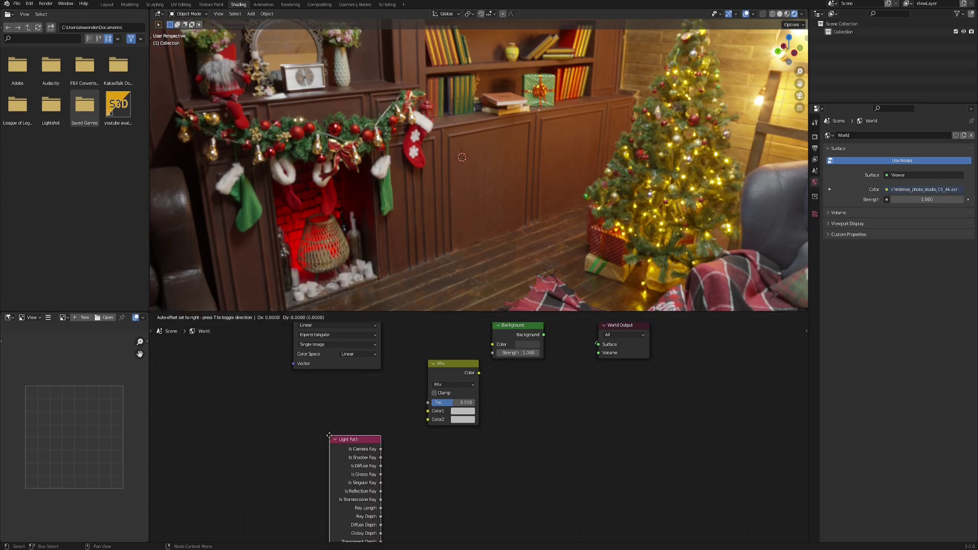
click(325, 410)
middle_drag(392, 400, 378, 439)
Link the environment texture's Color to the Mix node's Color1 and Is Camera Ray to its Fac
drag(346, 349, 415, 451)
drag(441, 405, 429, 396)
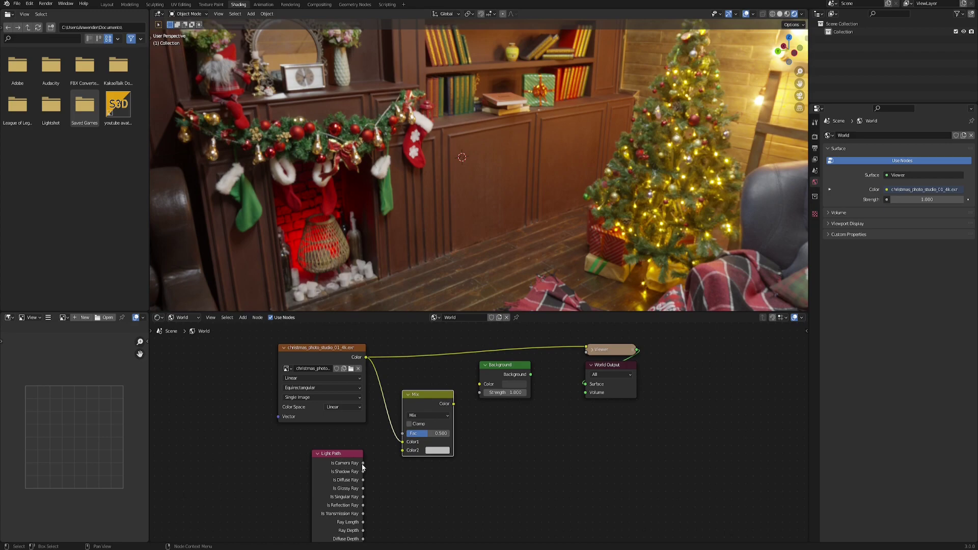
drag(362, 463, 402, 434)
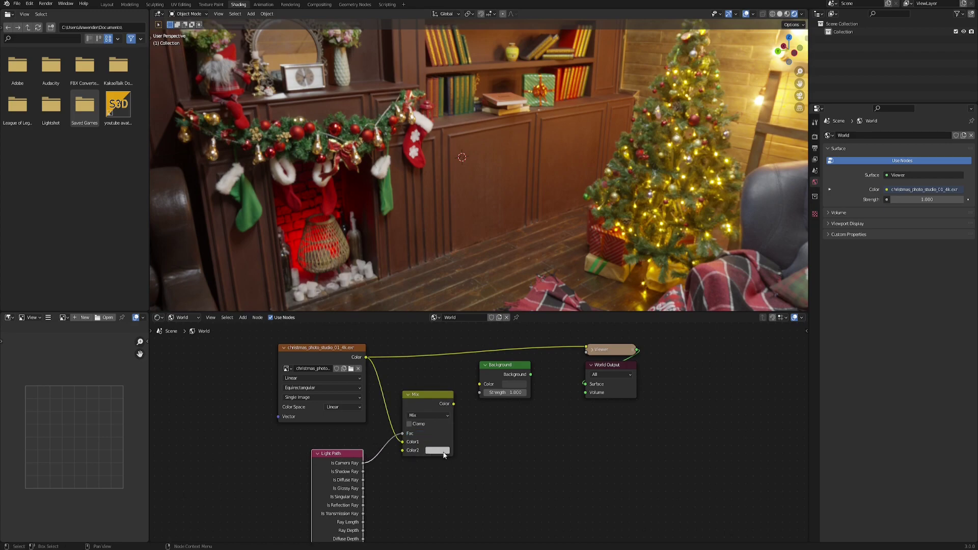
Darken the Mix node's Color2 to a grey with value 0.079 and route Mix through Background to the World Output
click(438, 451)
drag(487, 360, 488, 370)
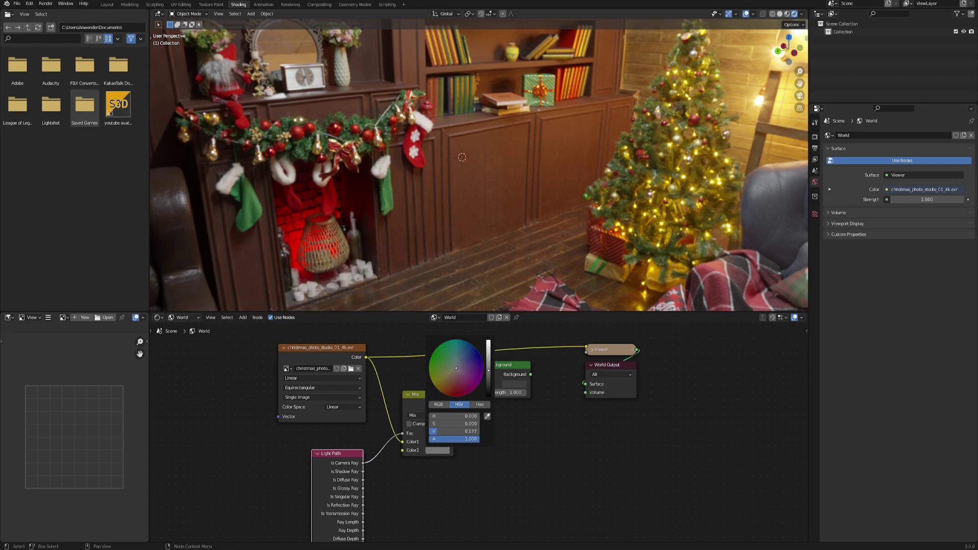
drag(453, 403, 479, 384)
ctrl+shift+click(498, 367)
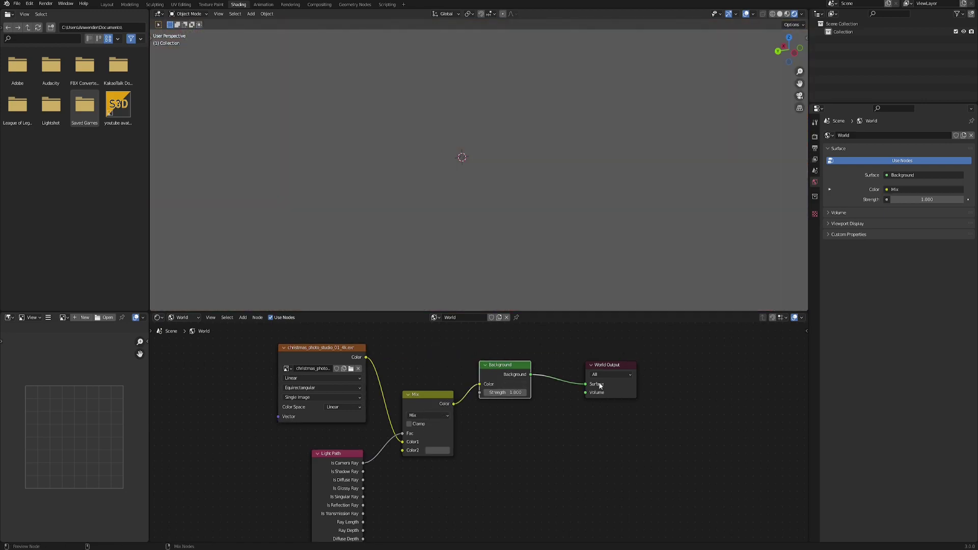
Adjust the brightness of the Mix node's Color2 to fine-tune the grey world background
click(432, 450)
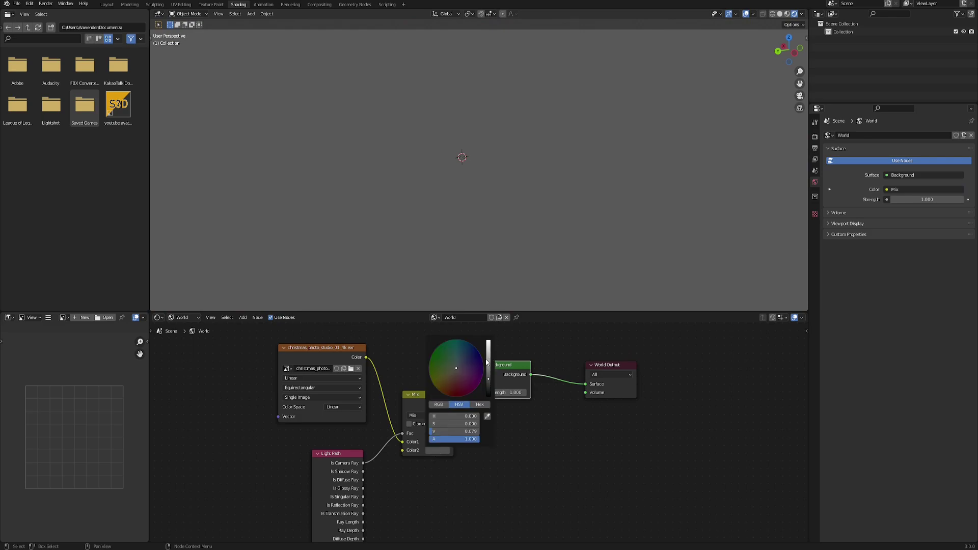
mouse_move(488, 358)
mouse_down()
mouse_move(488, 394)
mouse_move(489, 363)
mouse_move(489, 377)
mouse_up()
middle_drag(524, 225, 497, 231)
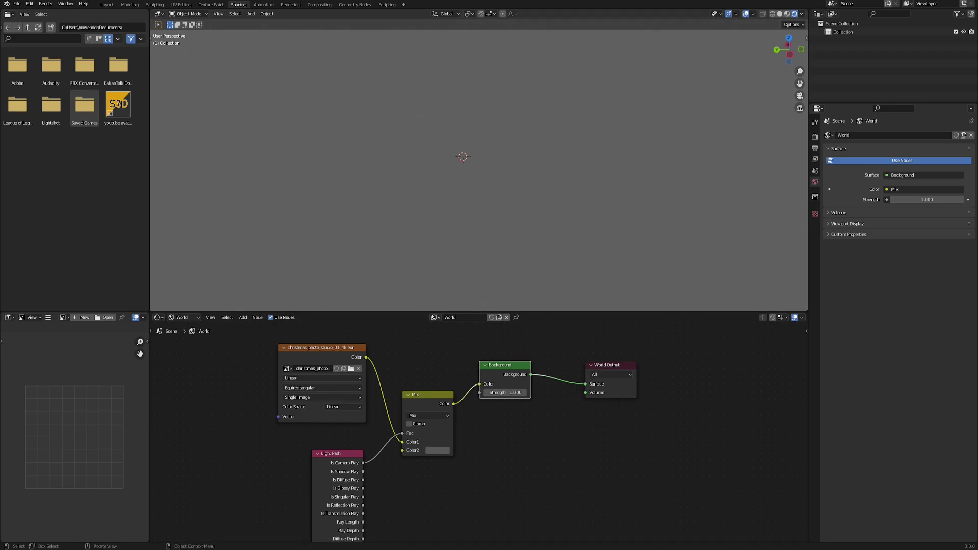
Return to the Layout workspace, add a UV sphere at the origin and shade it smooth
click(107, 5)
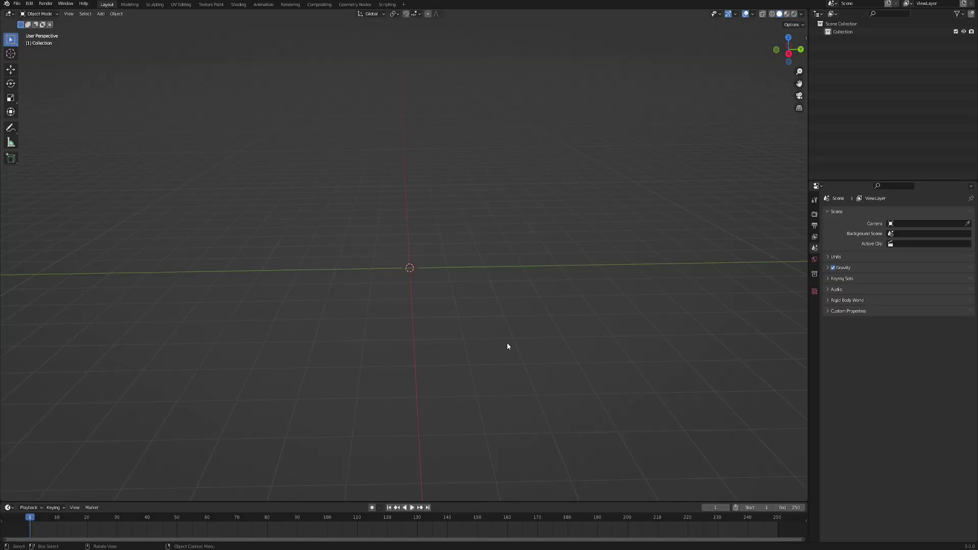
key(shift+a)
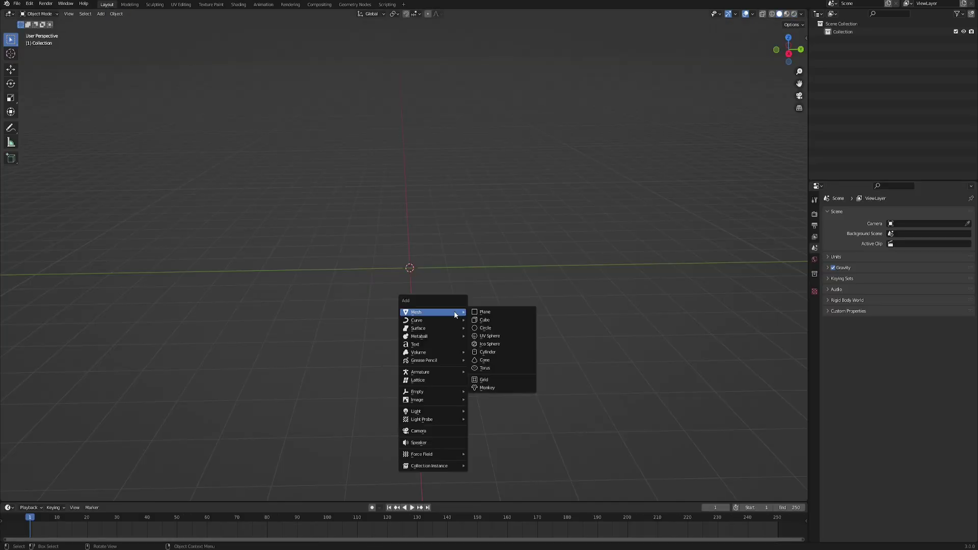
click(497, 336)
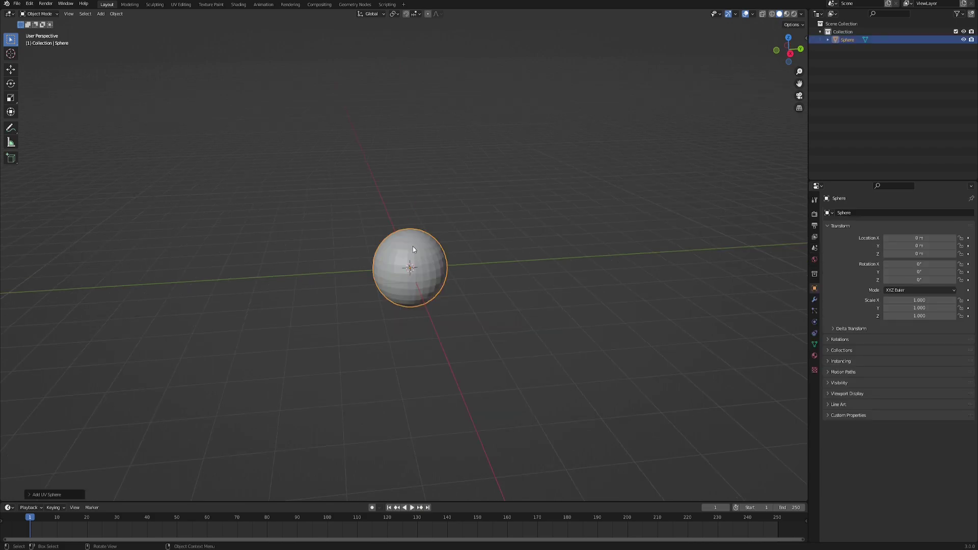
right_click(412, 246)
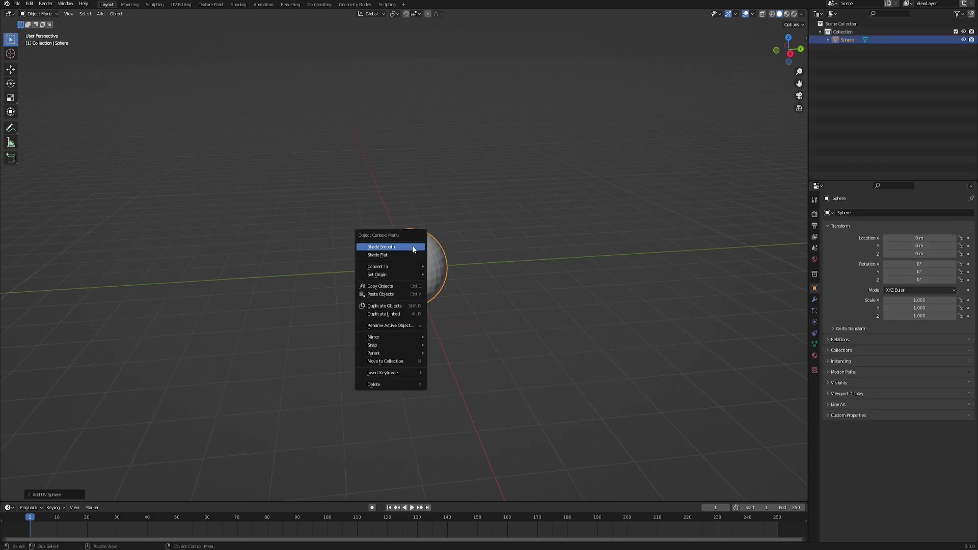
click(413, 247)
Split the 3D viewport vertically near its middle and turn the new area into a Shader Editor
middle_drag(413, 247, 442, 288)
drag(3, 10, 453, 153)
click(9, 14)
click(29, 89)
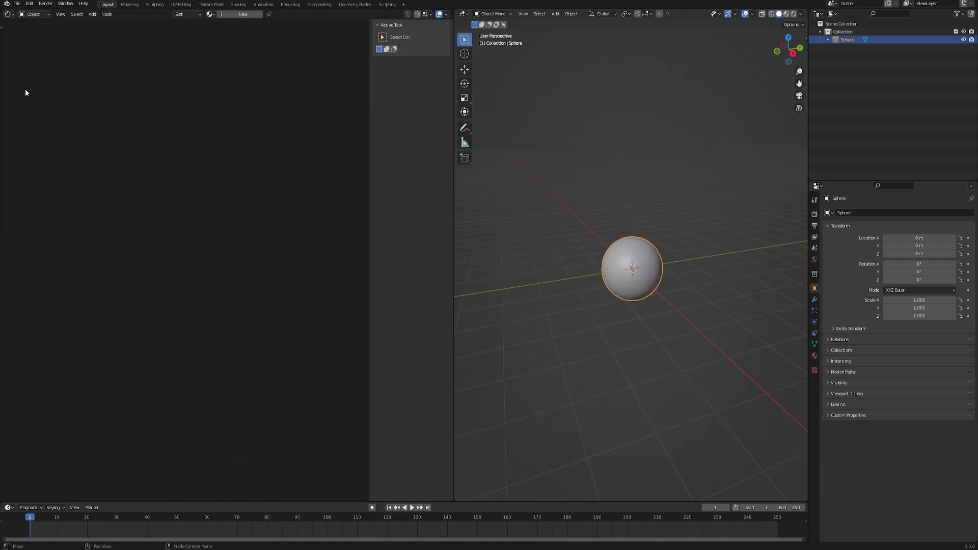
Create a new material on the sphere and delete its Principled BSDF node
key(n)
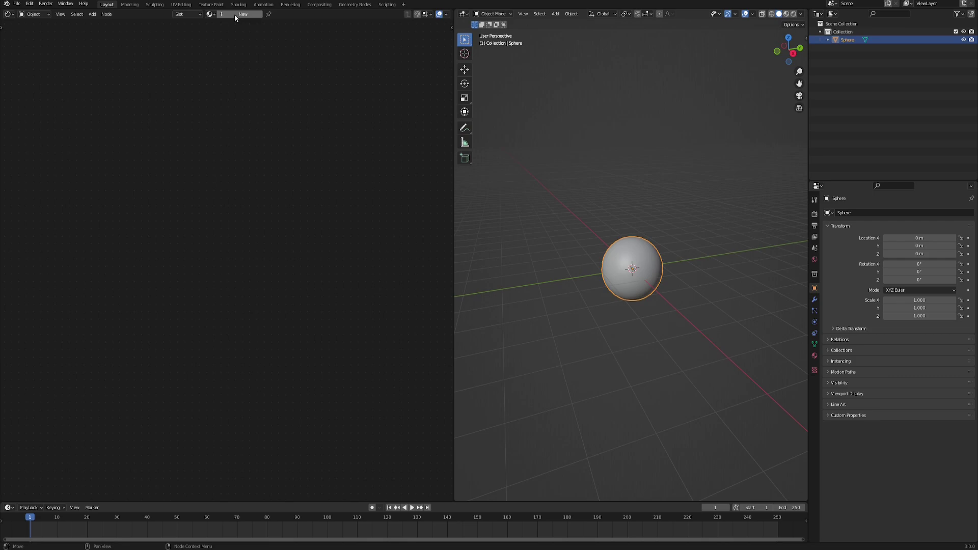
click(234, 15)
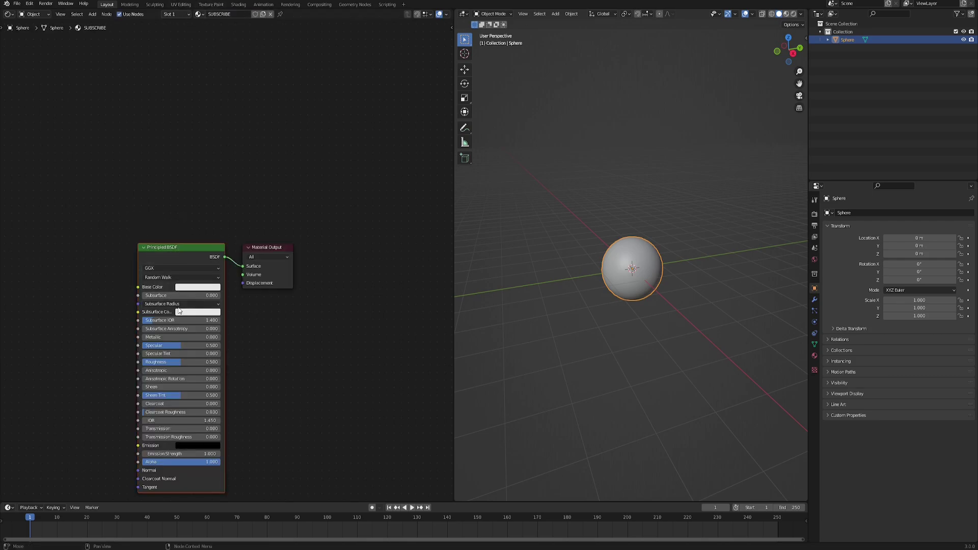
key(x)
Add a Refraction BSDF node and duplicate it twice to form a column of three
key(F3)
text(r)
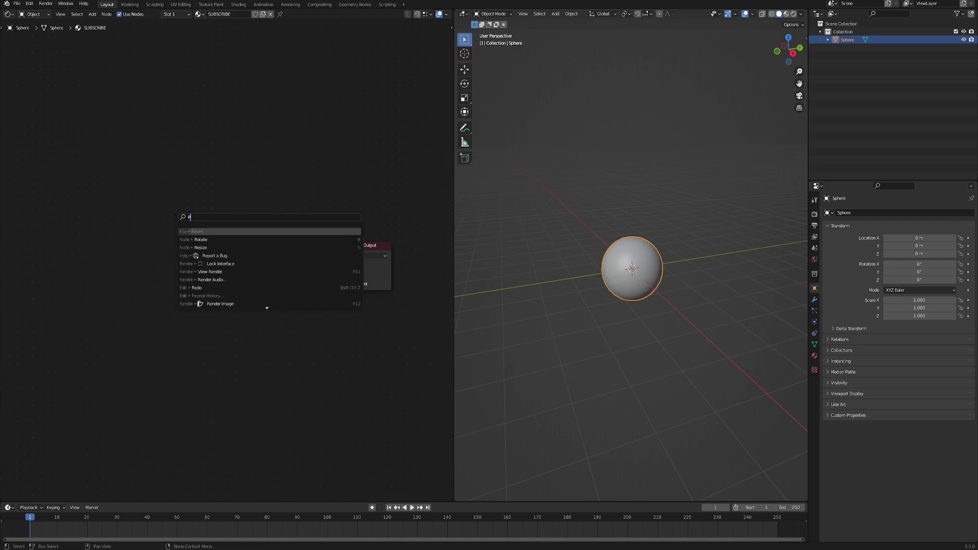
text(efrac)
key(Return)
click(172, 187)
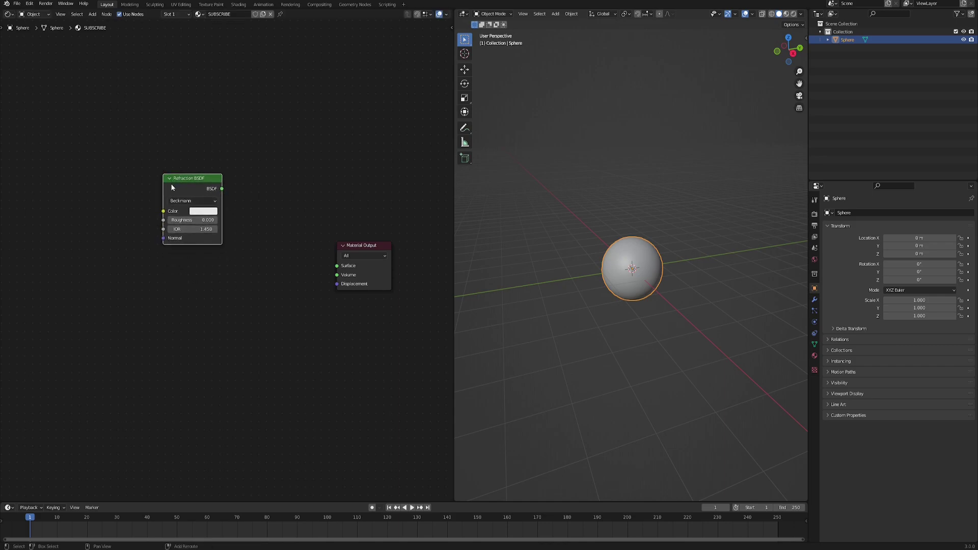
key(shift+d)
click(170, 266)
key(shift+d)
click(166, 346)
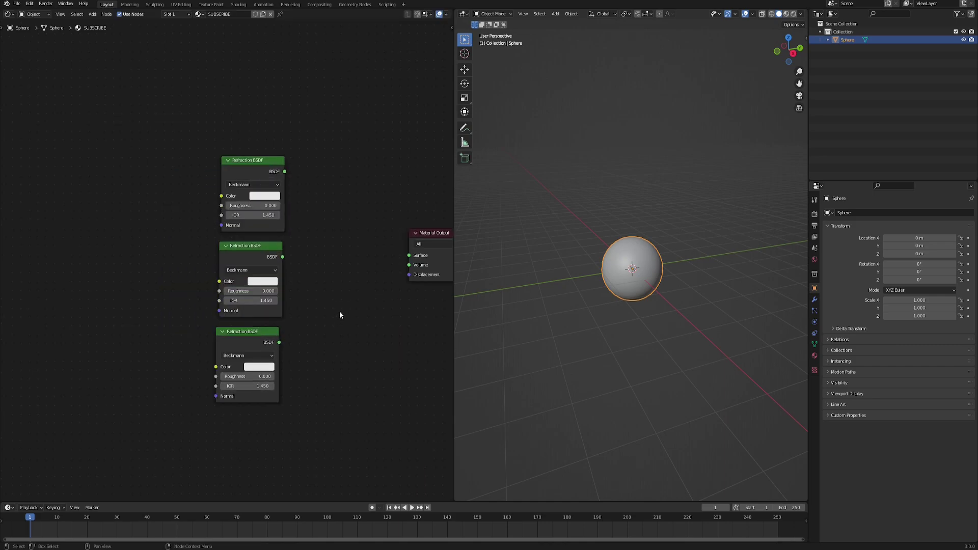
Set the top Refraction BSDF's color to pure red with R 1, G 0 and B 0
click(269, 195)
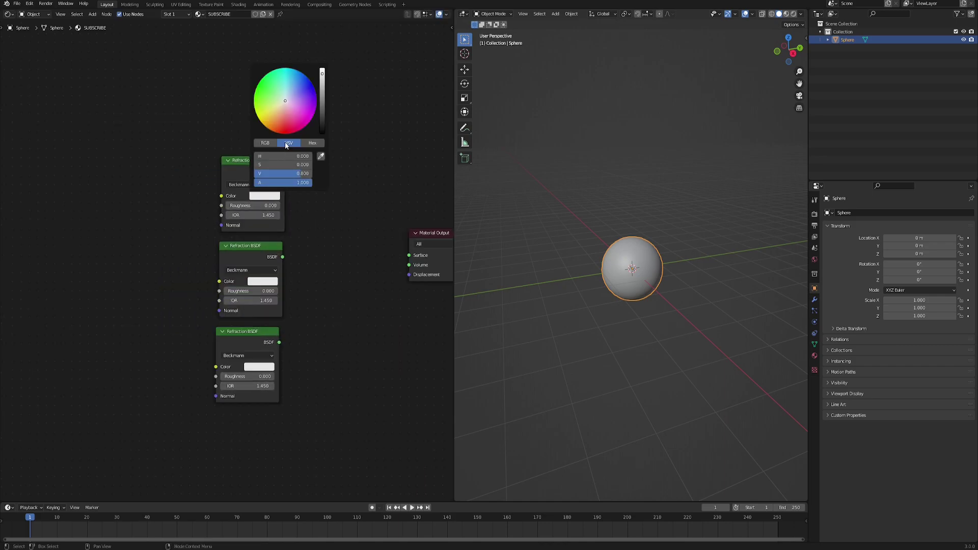
click(263, 145)
click(274, 157)
text(1)
key(Return)
drag(279, 165, 232, 174)
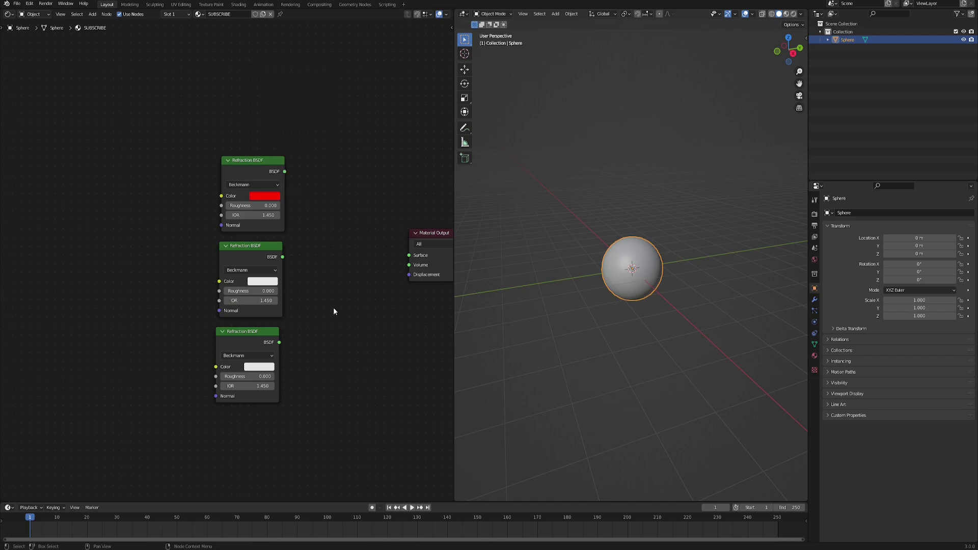
Color the middle Refraction BSDF pure green and the bottom one pure blue
click(264, 282)
drag(278, 250, 252, 241)
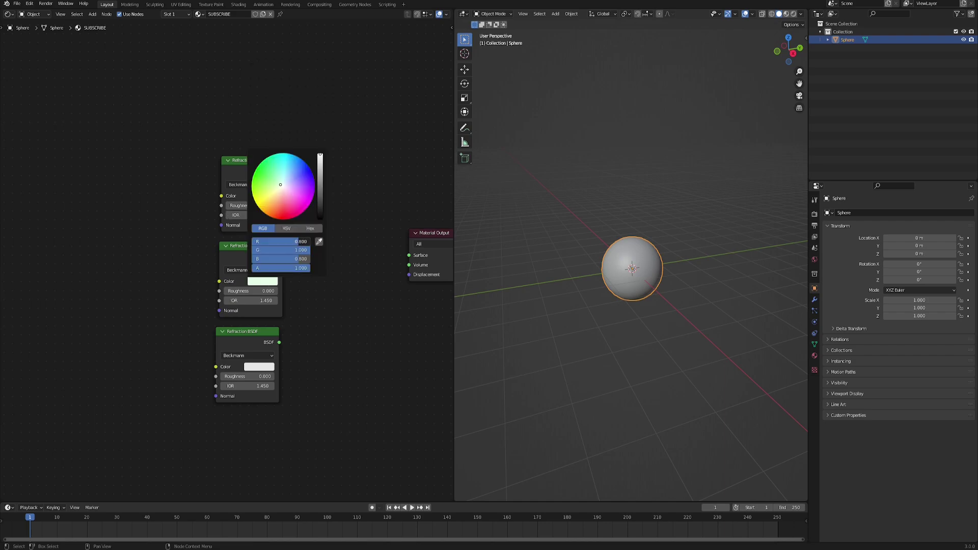
drag(296, 258, 252, 259)
click(259, 366)
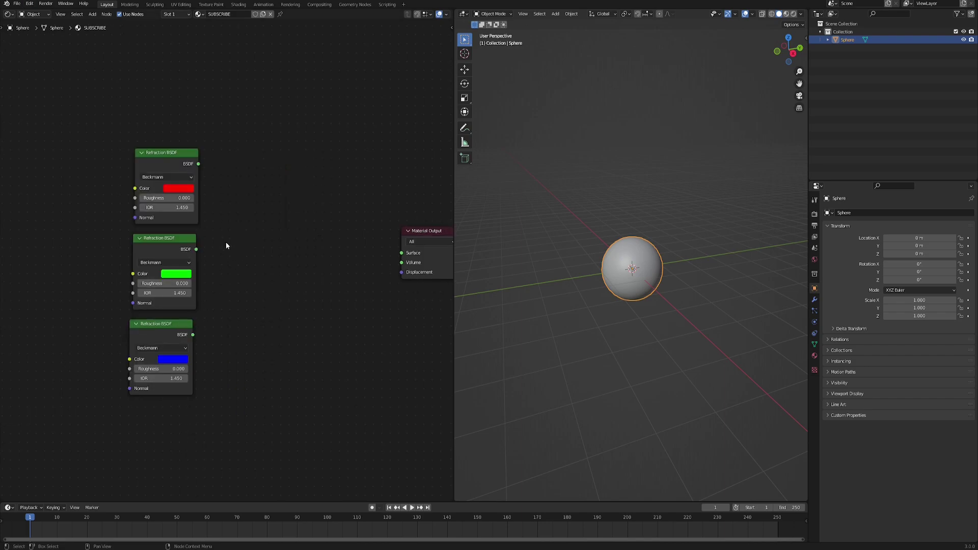
Add an Add Shader node and connect the red and green Refraction BSDFs to its two inputs
key(F3)
text(ADD SHAD)
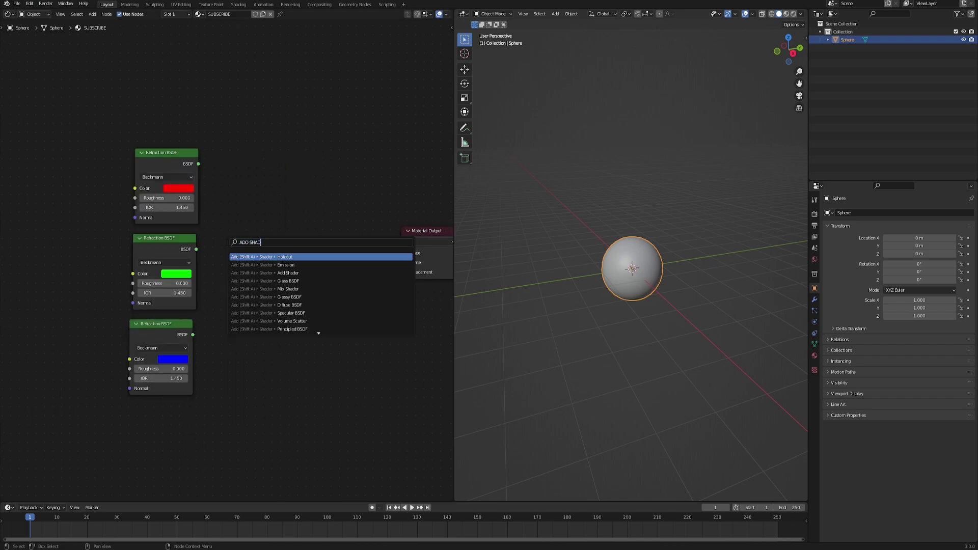
text(ER)
click(260, 273)
click(252, 223)
drag(198, 163, 249, 232)
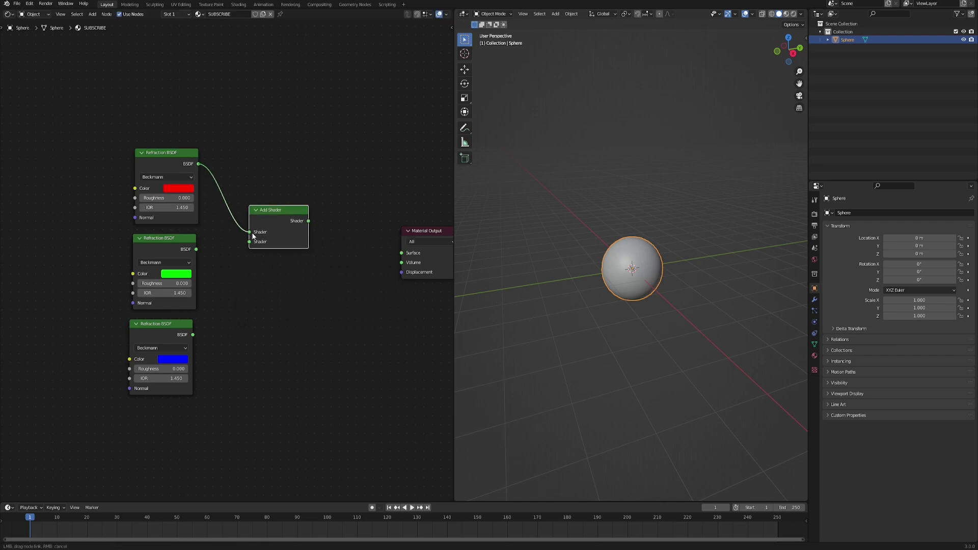
drag(196, 249, 249, 241)
Duplicate the Add Shader node and connect the first Add Shader's output to the copy's upper input
key(shift+d)
click(369, 301)
drag(292, 217, 317, 304)
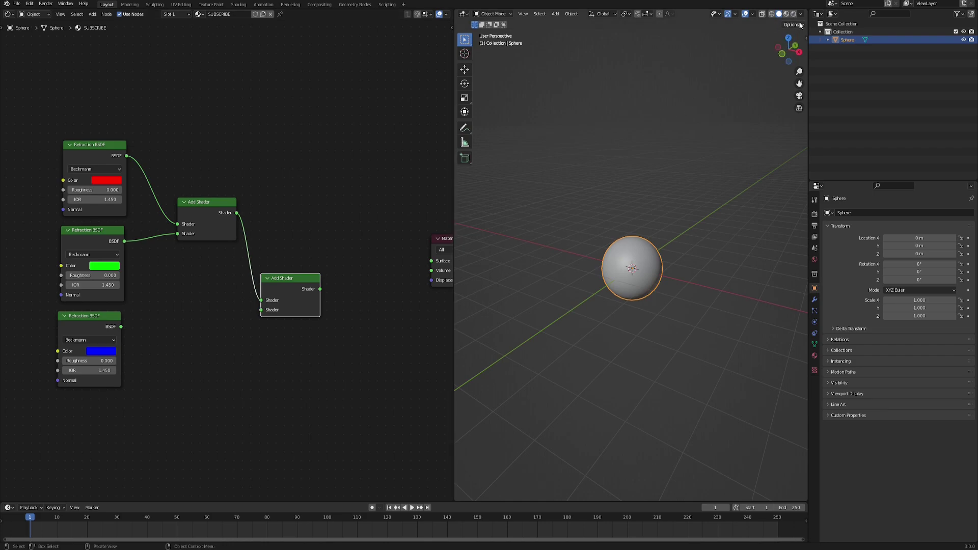
Switch the viewport to rendered shading and route the second Add Shader to the Material Output's Surface, moving the node slightly up
click(793, 13)
ctrl+shift+click(302, 277)
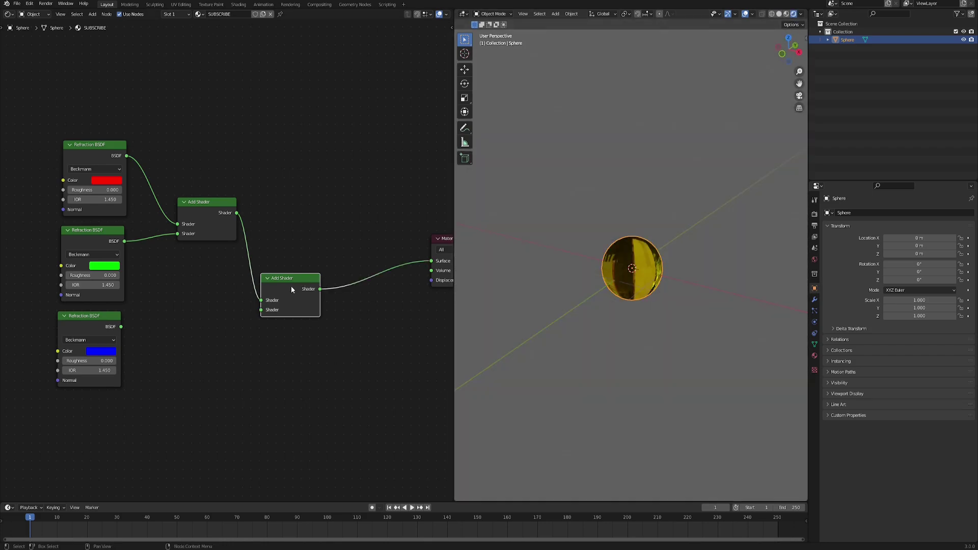
drag(291, 289, 319, 268)
Scale the sphere up uniformly to about 4.3
middle_drag(637, 305, 624, 277)
scroll(602, 309, up, 1)
scroll(625, 278, down, 4)
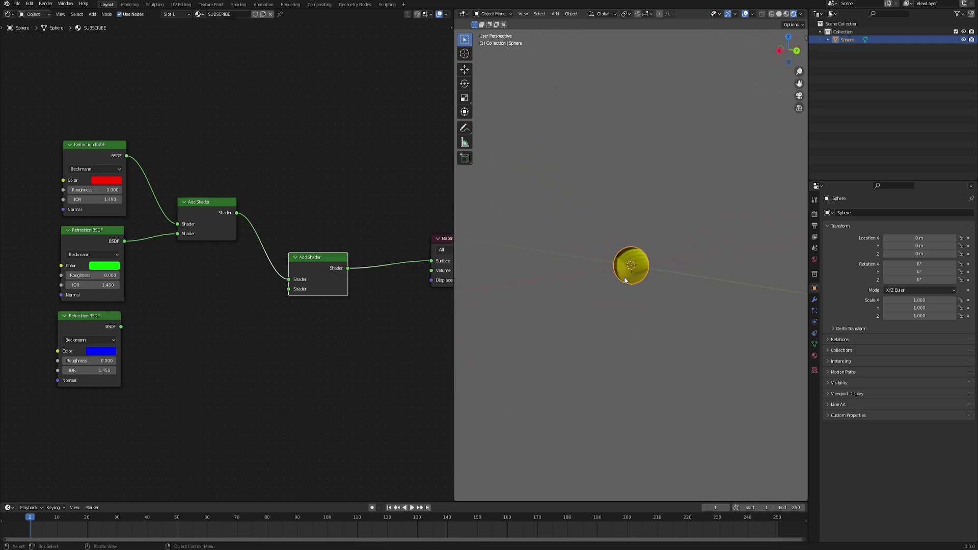
key(s)
click(619, 297)
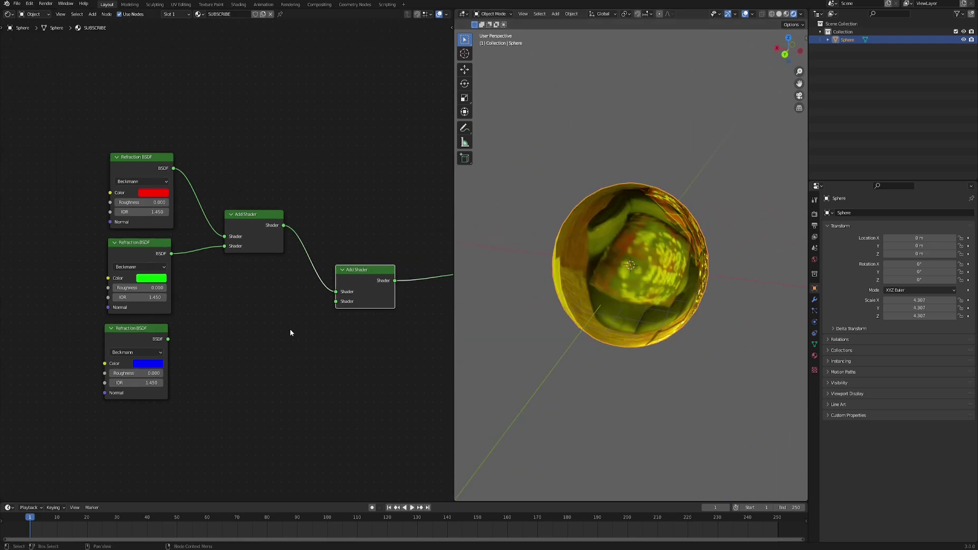
Try raising the red Refraction BSDF's IOR to 1.610 and inspect the sphere's color separation
middle_drag(222, 286, 302, 311)
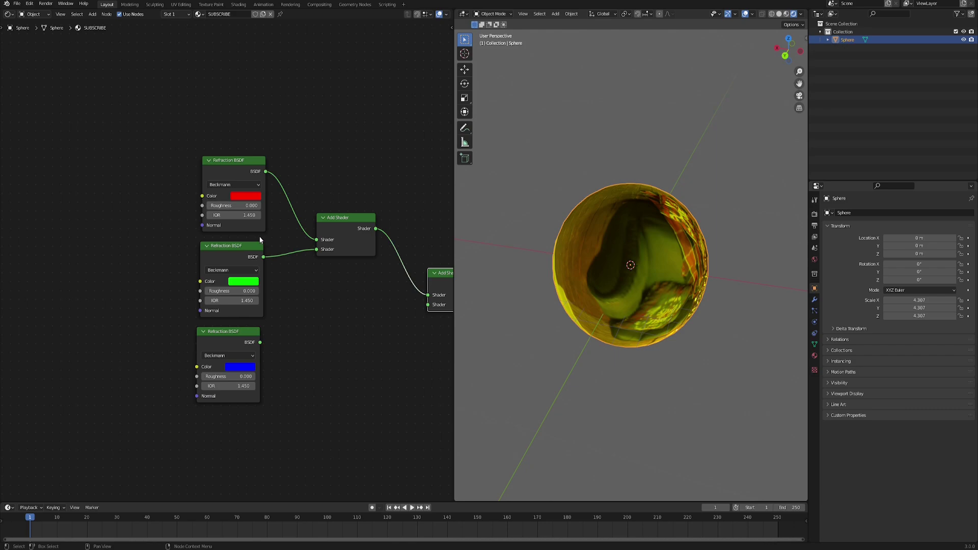
scroll(260, 239, up, 1)
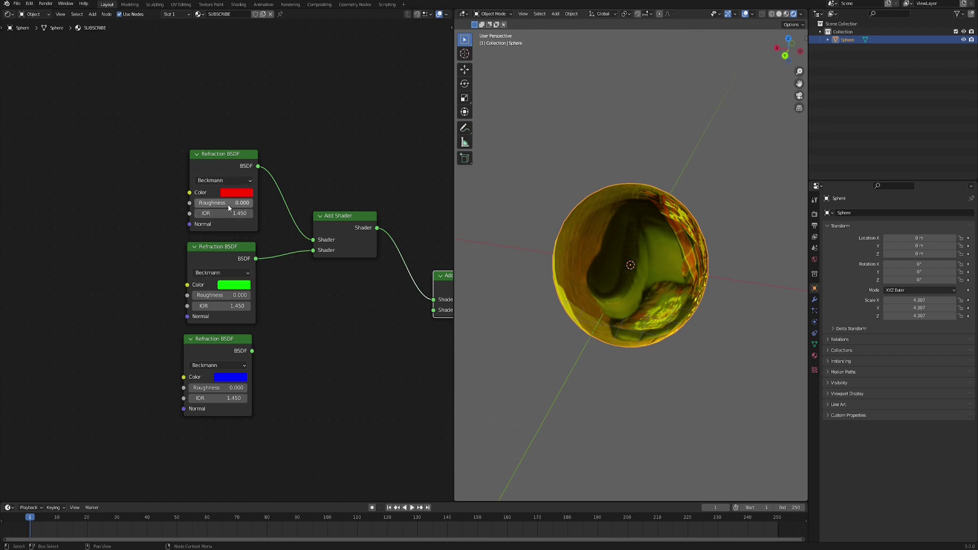
mouse_move(237, 213)
mouse_down()
mouse_move(226, 214)
mouse_move(256, 213)
mouse_up()
middle_drag(667, 282, 649, 267)
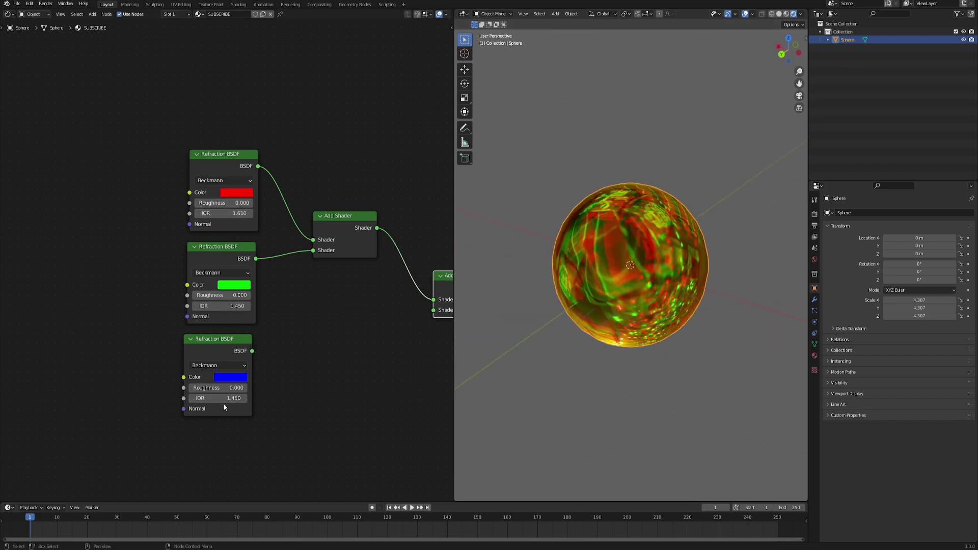
Set the IOR to 1.2 on the red, 1.3 on the green and 1.4 on the blue Refraction BSDF
click(224, 213)
text(1.2)
key(Return)
click(224, 305)
text(1.3)
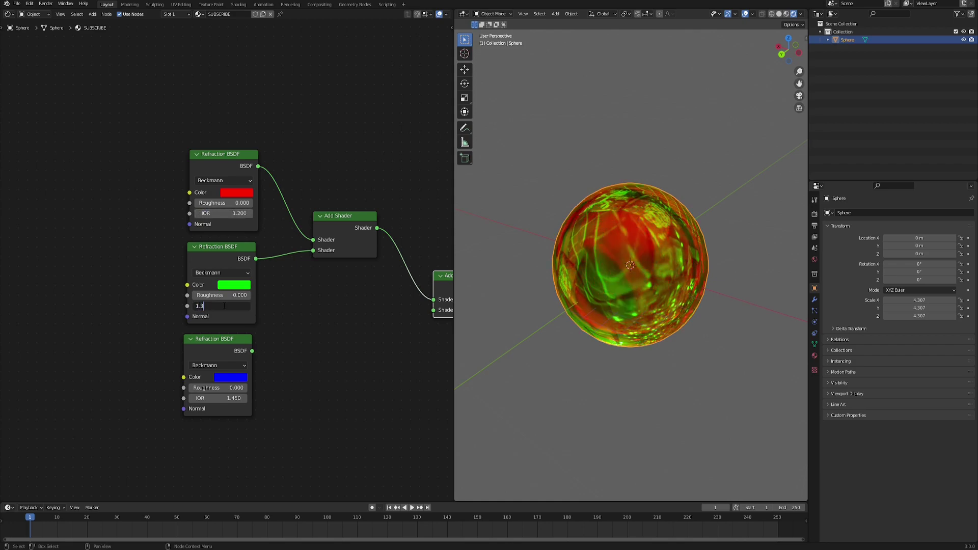
key(Return)
click(219, 398)
text(1.4)
key(Return)
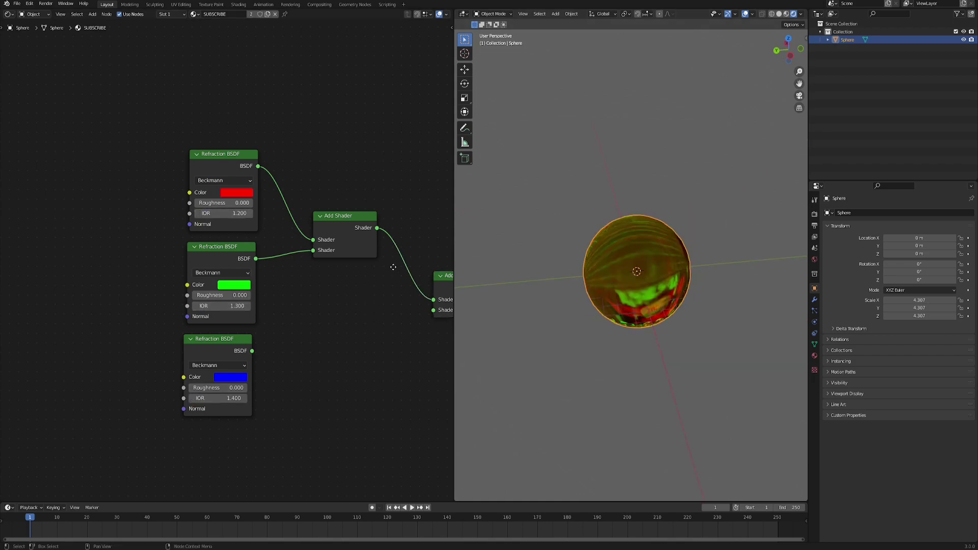
Add an Emission node and a Transparent BSDF node between the second Add Shader and the Material Output
middle_drag(393, 267, 149, 284)
ctrl+scroll(269, 250, down, 3)
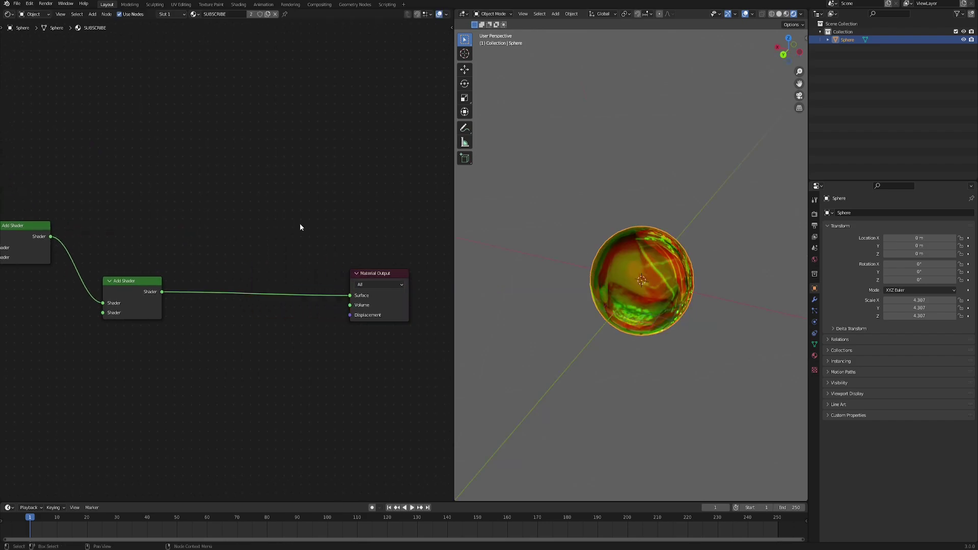
key(F3)
text(EMIS)
key(Return)
click(282, 216)
key(F3)
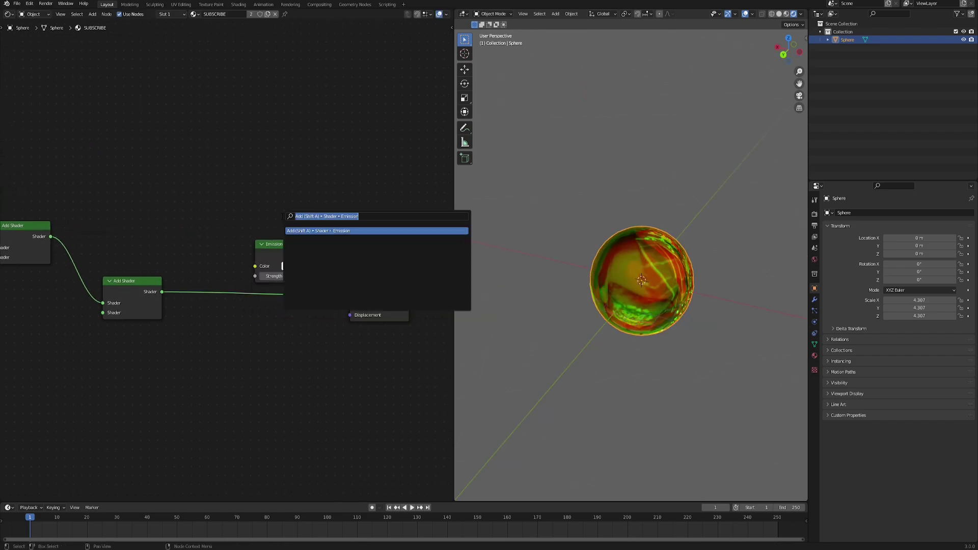
text(TRNA)
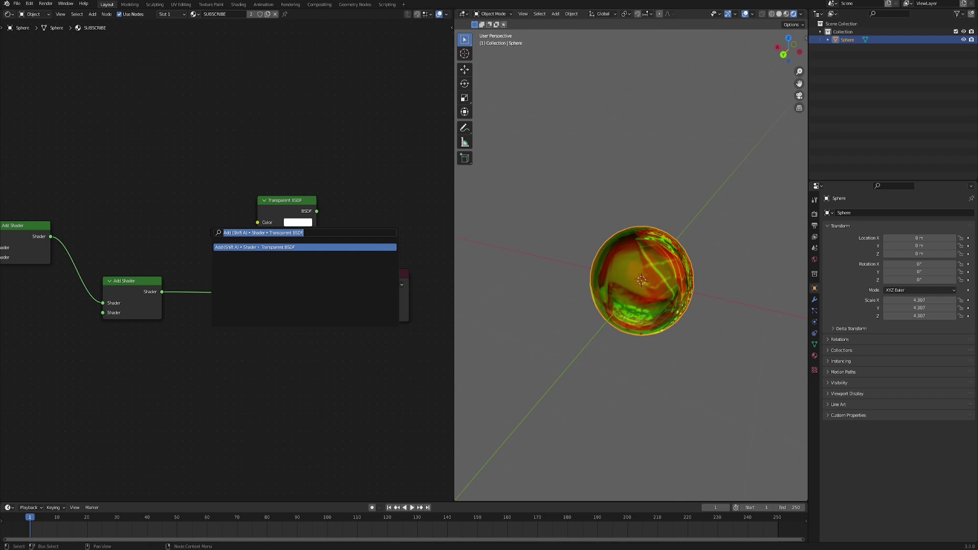
Add a Mix Shader node and connect Transparent BSDF to its first shader input and Emission to its second
text(MIX SHADE)
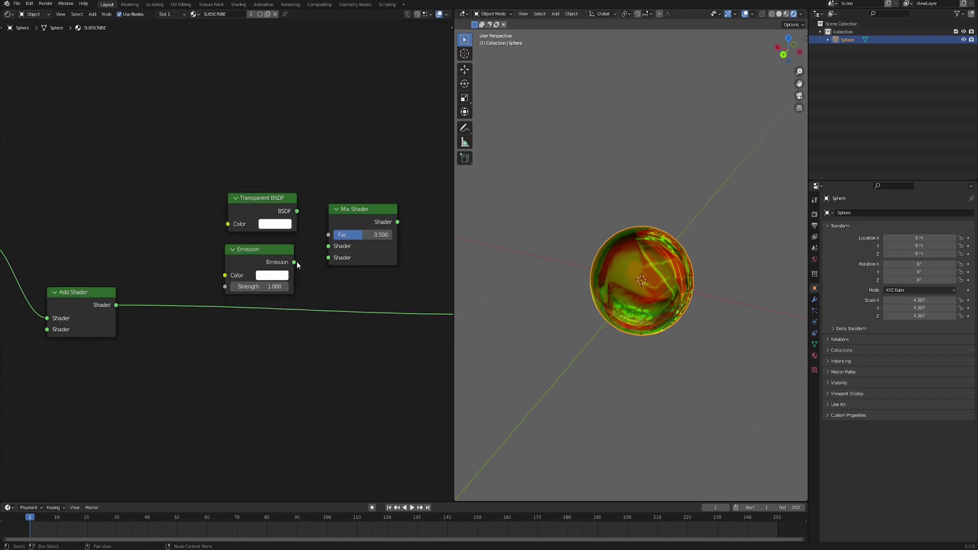
drag(295, 262, 328, 257)
drag(297, 211, 328, 246)
drag(372, 217, 377, 186)
scroll(387, 249, down, 1)
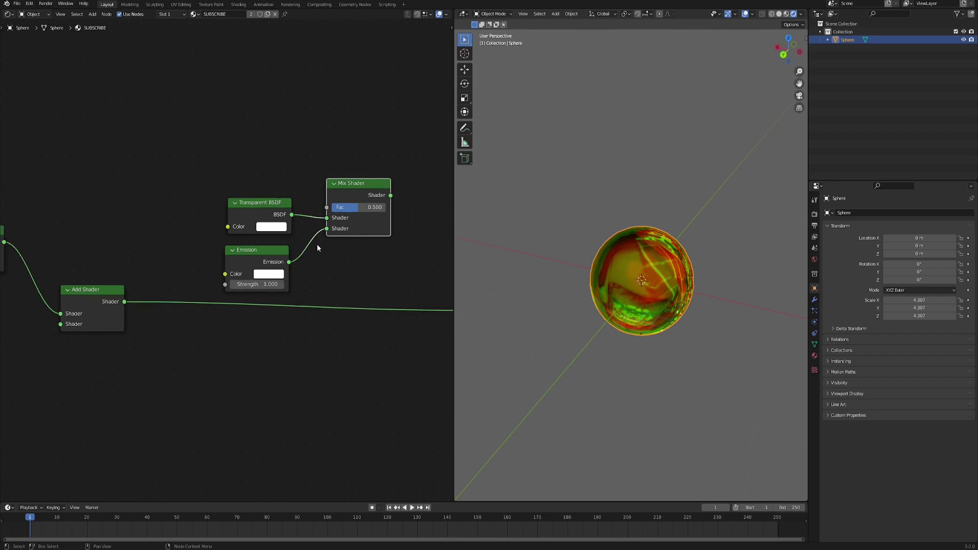
Move the Transparent BSDF, Emission and Mix Shader nodes together closer to the Material Output
middle_drag(138, 225, 172, 253)
scroll(176, 254, down, 1)
middle_drag(235, 217, 160, 209)
drag(190, 180, 275, 284)
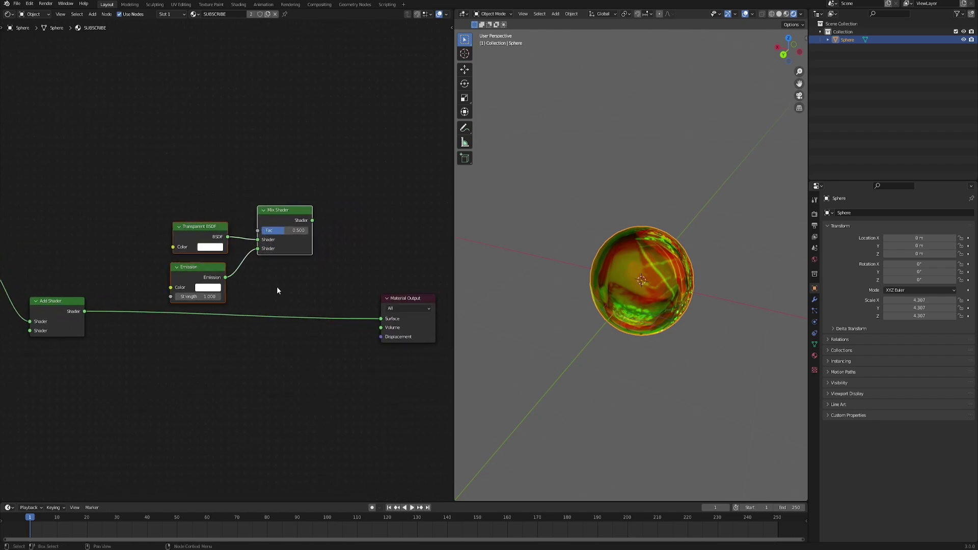
key(g)
click(400, 275)
click(400, 274)
Add a Shader to RGB node between the second Add Shader and the Transparent BSDF and Emission nodes
middle_drag(129, 245, 214, 246)
key(F3)
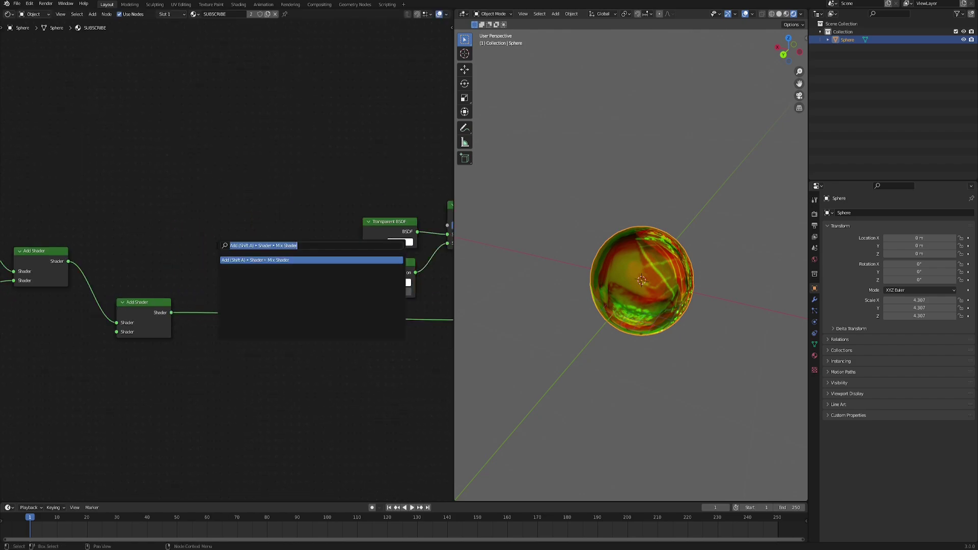
text(shader to rgb)
key(Return)
click(197, 229)
Connect the second Add Shader's output to the Shader to RGB node and move that node higher
middle_drag(337, 363, 413, 349)
scroll(414, 348, down, 1)
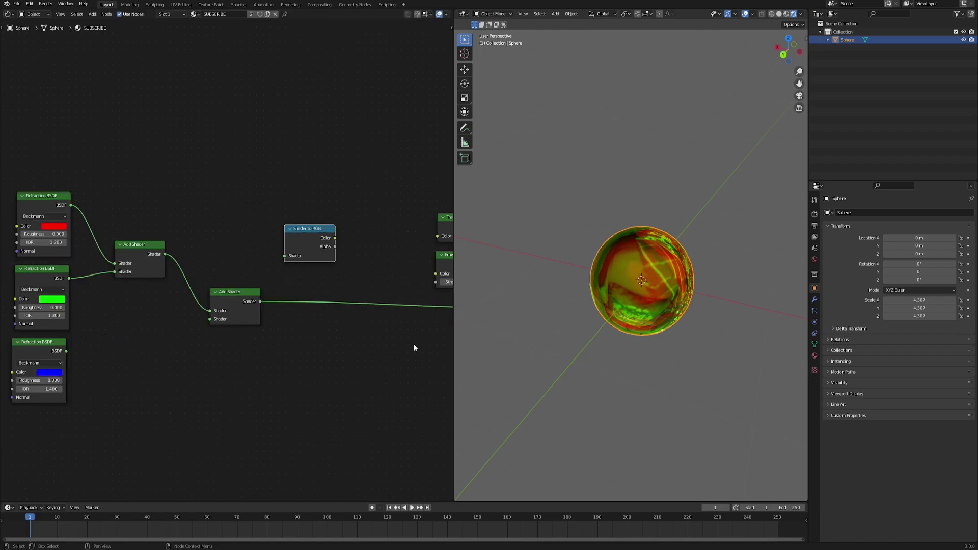
middle_drag(183, 209, 202, 204)
drag(279, 298, 306, 252)
middle_drag(347, 271, 274, 288)
scroll(295, 290, up, 1)
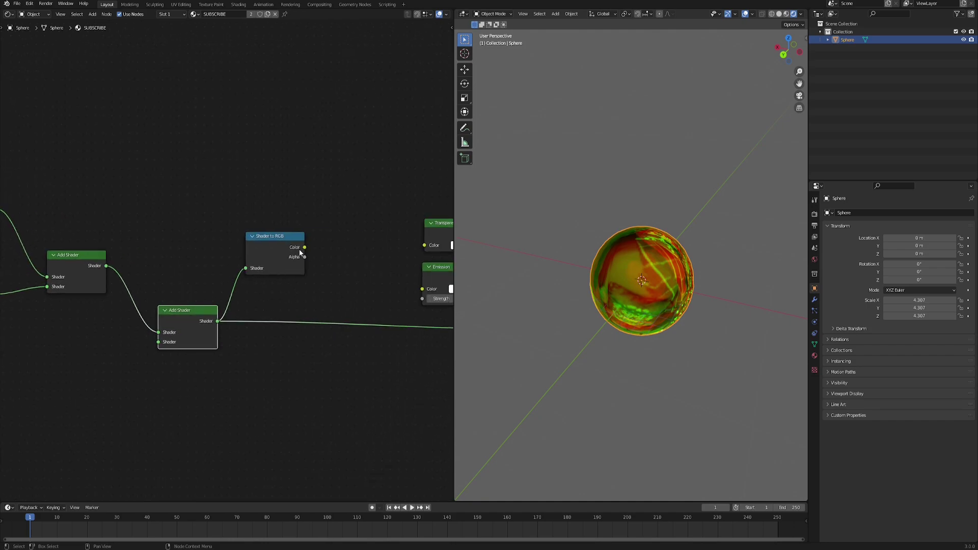
drag(277, 240, 295, 174)
Add a ColorRamp node fed by Shader to RGB's Color and preview its color on the sphere
middle_drag(365, 182, 316, 180)
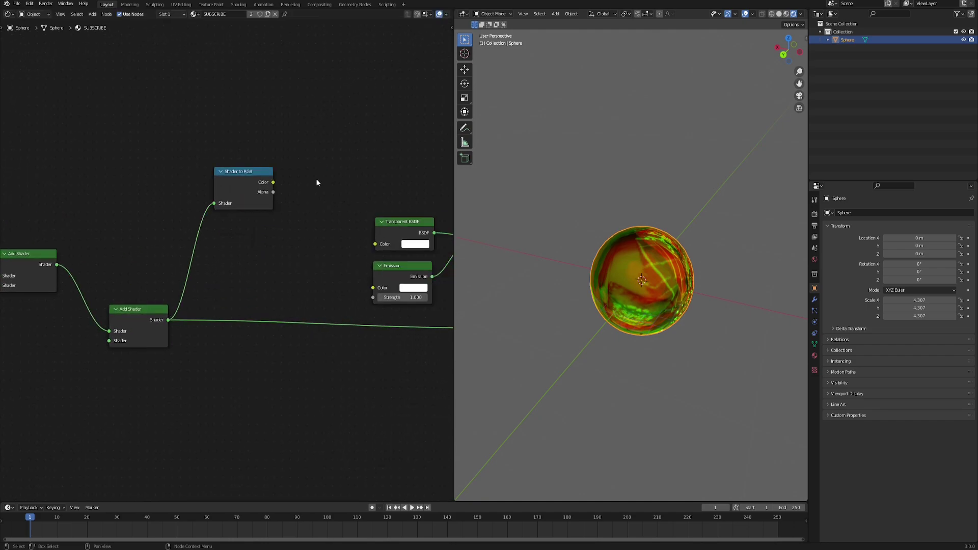
key(F3)
text(color)
key(Return)
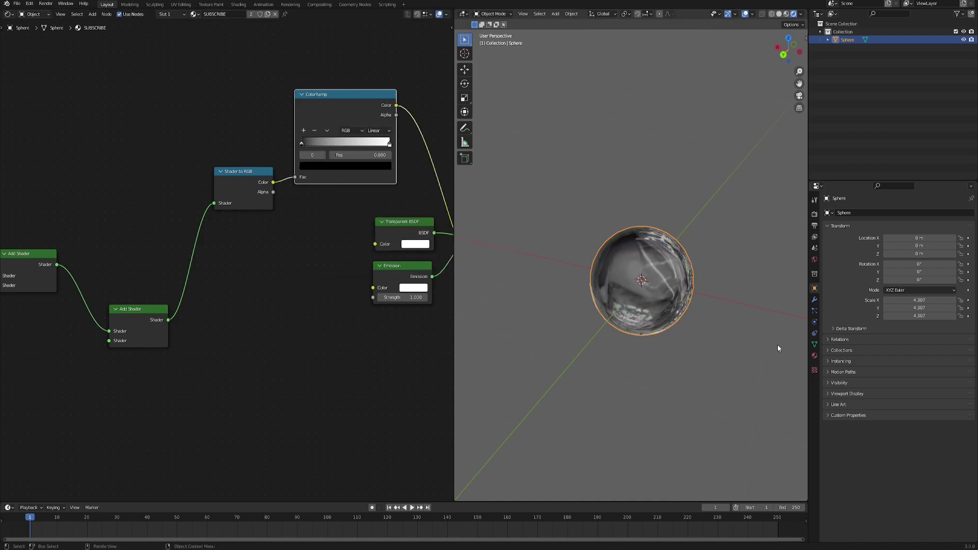
Set the ColorRamp's interpolation to B-Spline and move its black stop to about 0.355
middle_drag(672, 279, 665, 293)
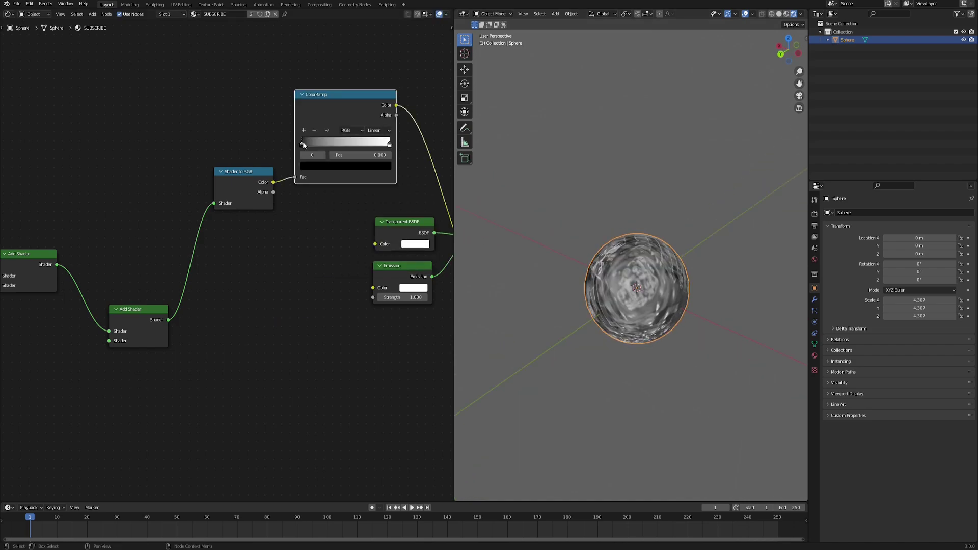
drag(302, 143, 323, 148)
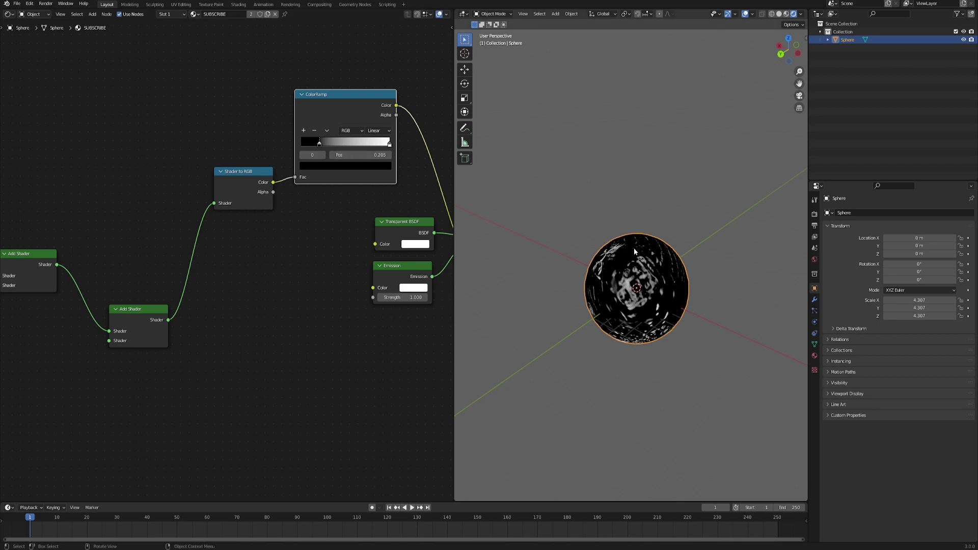
mouse_move(634, 251)
middle_down()
mouse_move(668, 282)
mouse_move(645, 279)
middle_up()
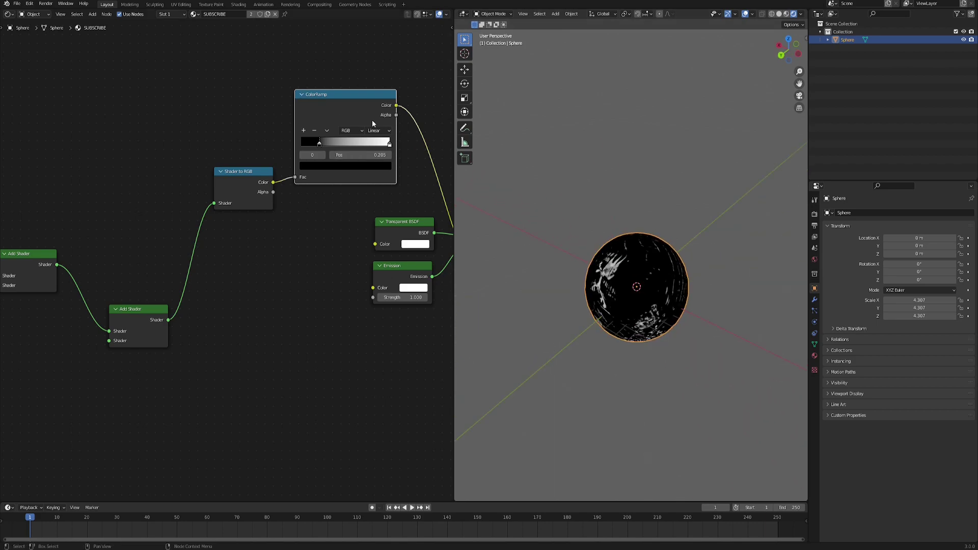
click(383, 131)
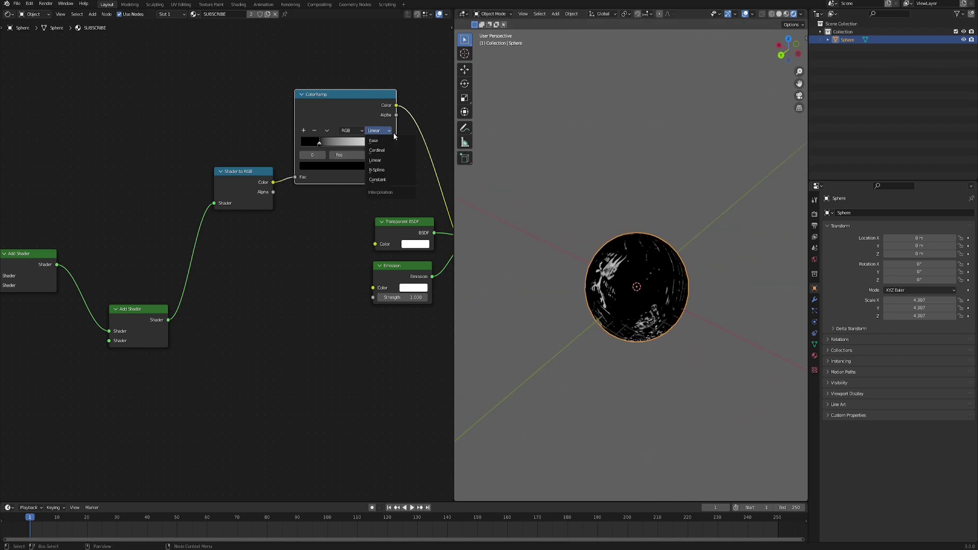
click(391, 171)
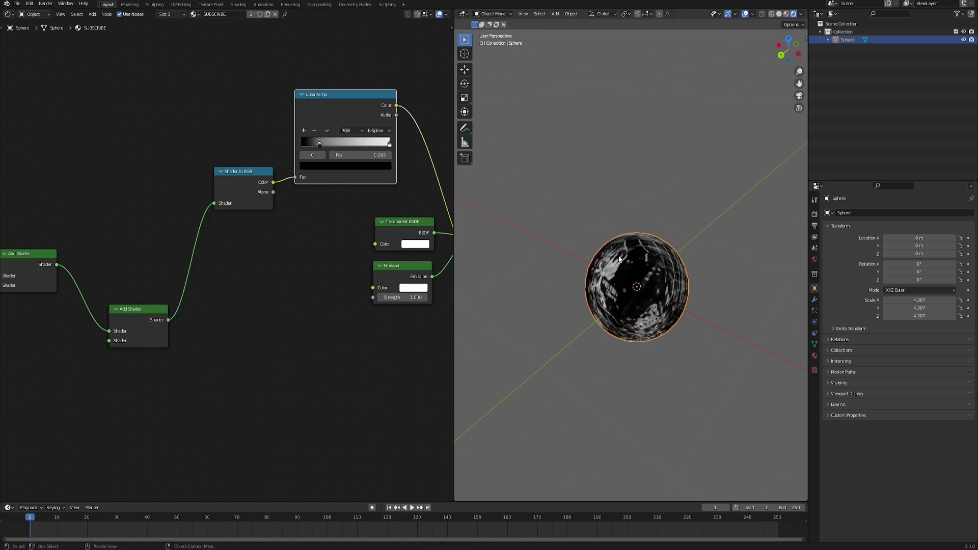
drag(319, 144, 333, 143)
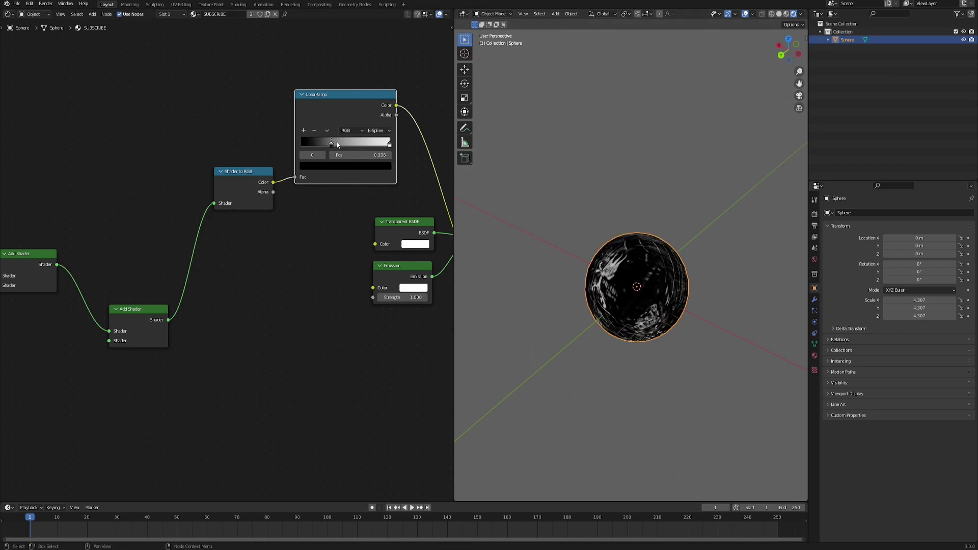
Connect ColorRamp's Color to the Mix Shader's factor and Shader to RGB's Color to Emission, and output the Mix Shader to the Material Output
middle_drag(395, 107, 256, 68)
drag(257, 68, 327, 186)
middle_drag(87, 155, 117, 148)
drag(118, 148, 265, 242)
middle_drag(120, 275, 277, 286)
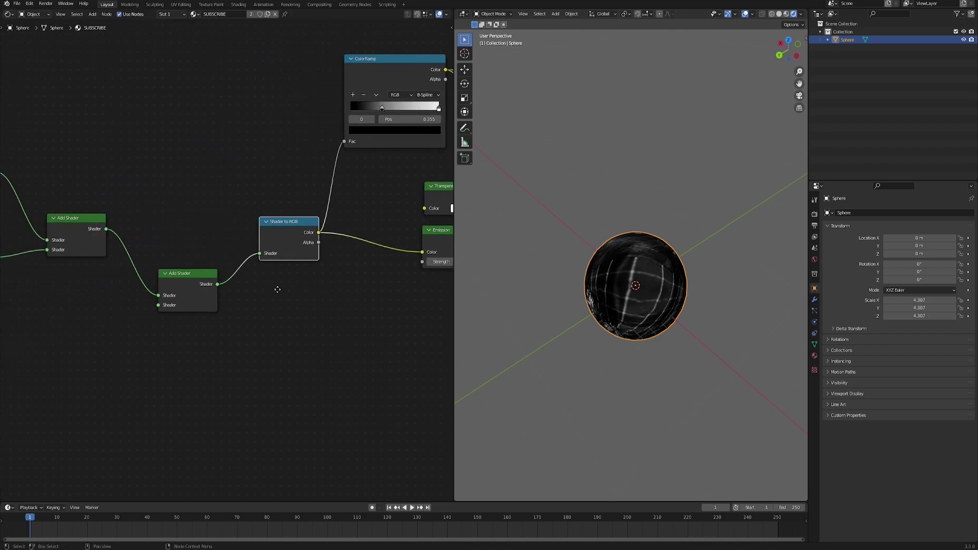
scroll(245, 290, down, 1)
middle_drag(146, 209, 172, 201)
middle_drag(447, 322, 341, 318)
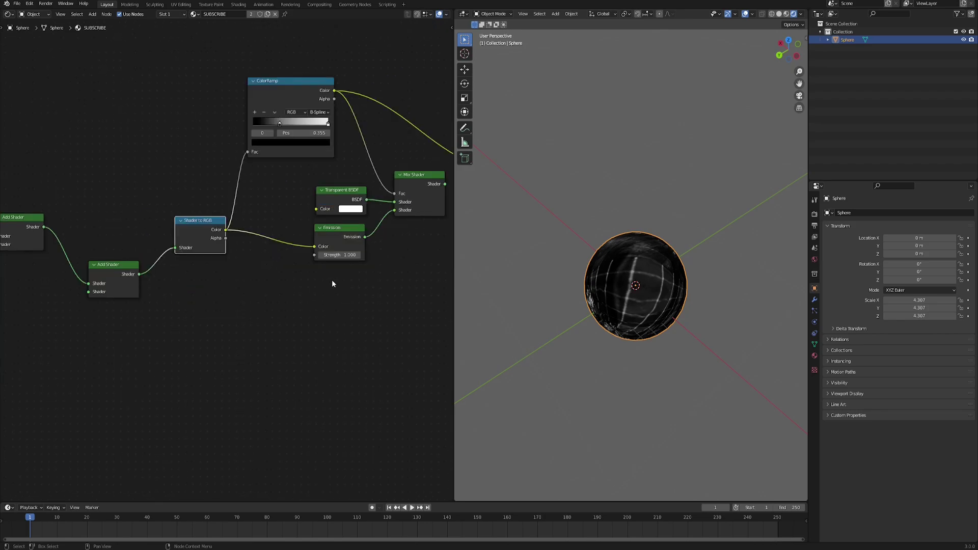
scroll(332, 283, up, 1)
middle_drag(347, 263, 297, 278)
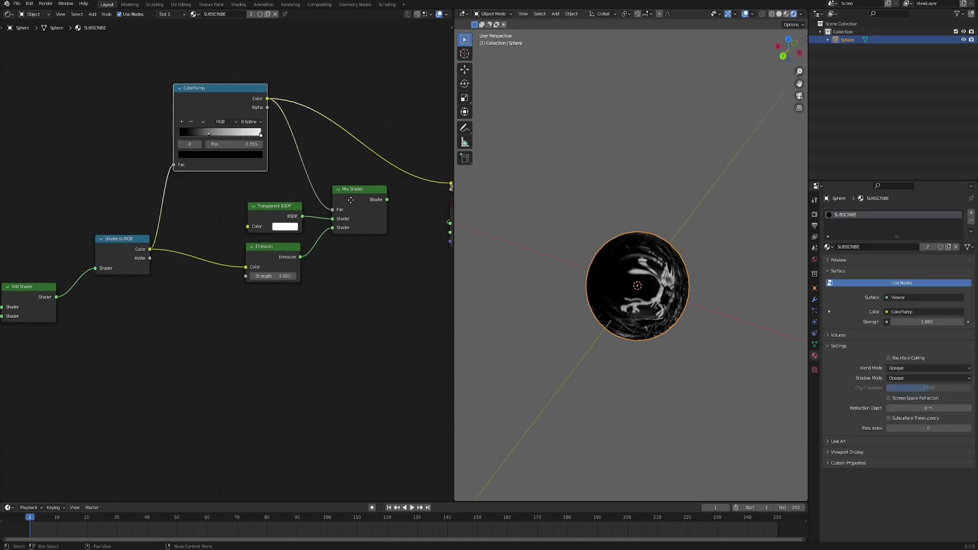
middle_drag(351, 199, 299, 216)
ctrl+shift+click(300, 202)
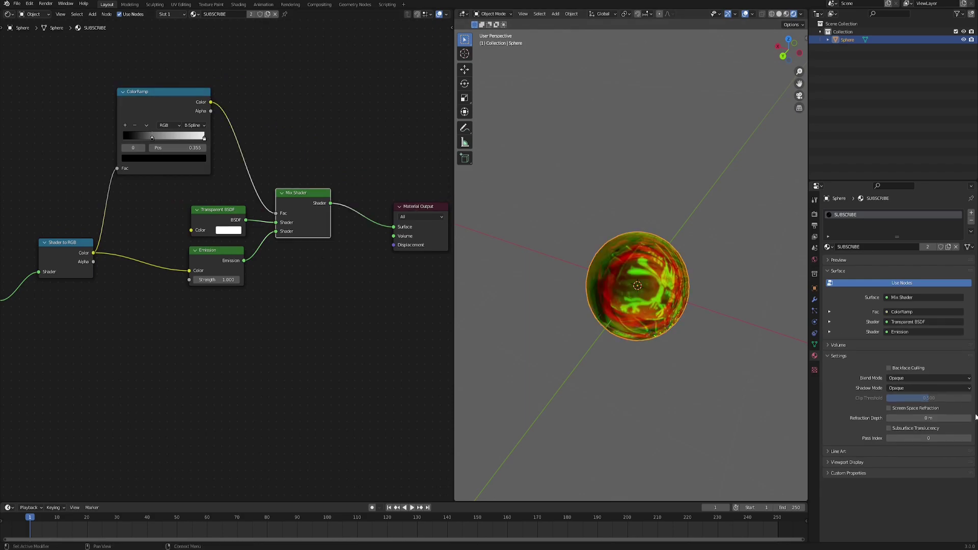
Set the material's blend mode to Alpha Blend and rename the sphere as PARTICLE1
middle_drag(643, 285, 634, 301)
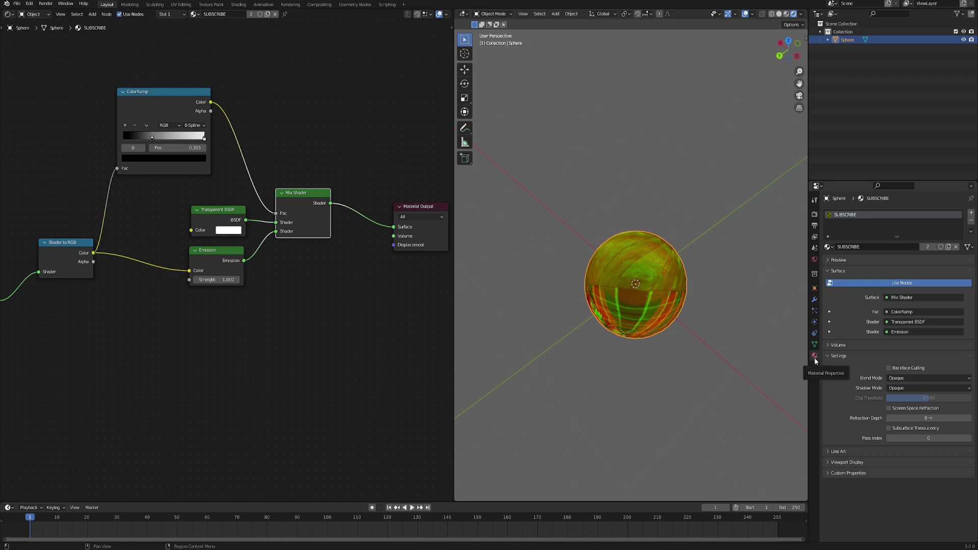
click(907, 378)
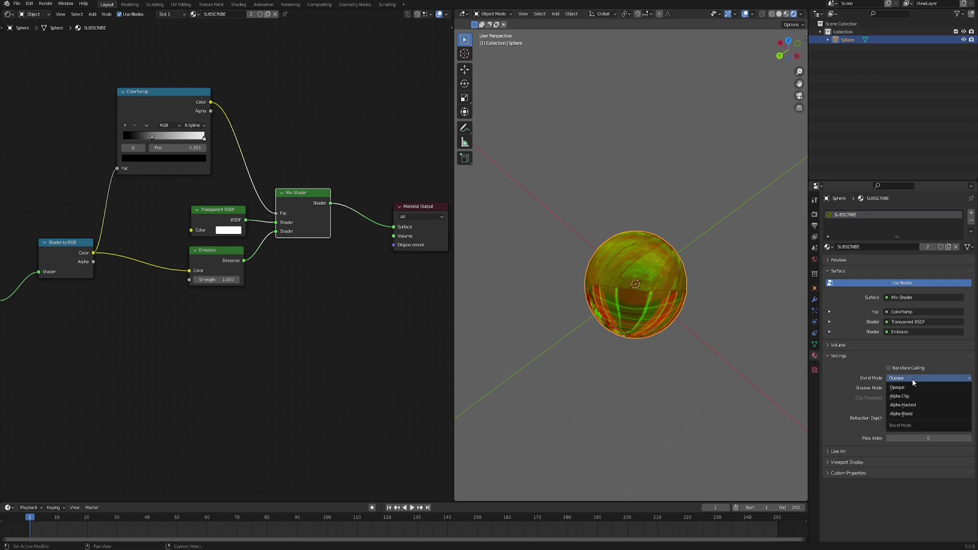
click(917, 413)
middle_drag(665, 365, 642, 334)
click(654, 306)
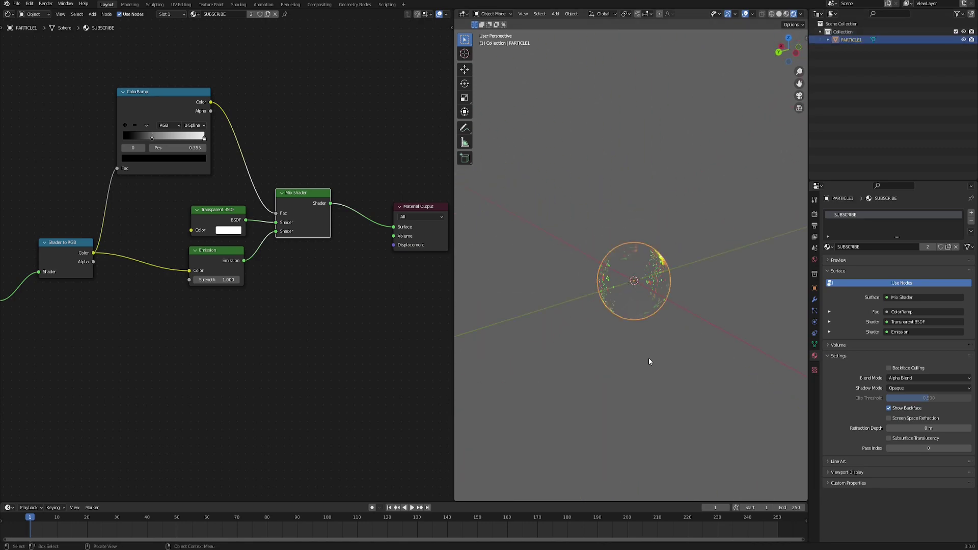
Add a plane and move it along the Y axis until it is clear of the sphere
key(shift+a)
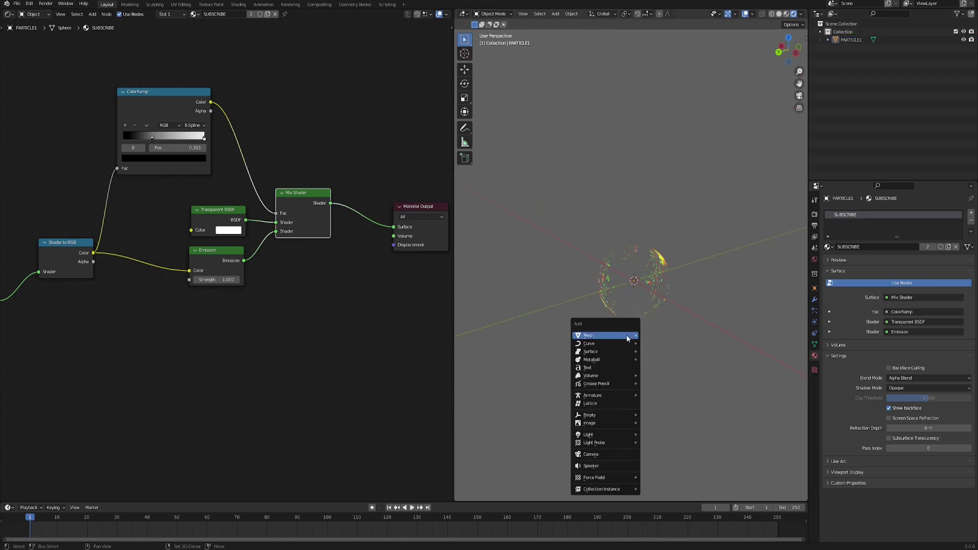
click(654, 334)
shift+middle_drag(622, 313, 655, 296)
key(g)
key(y)
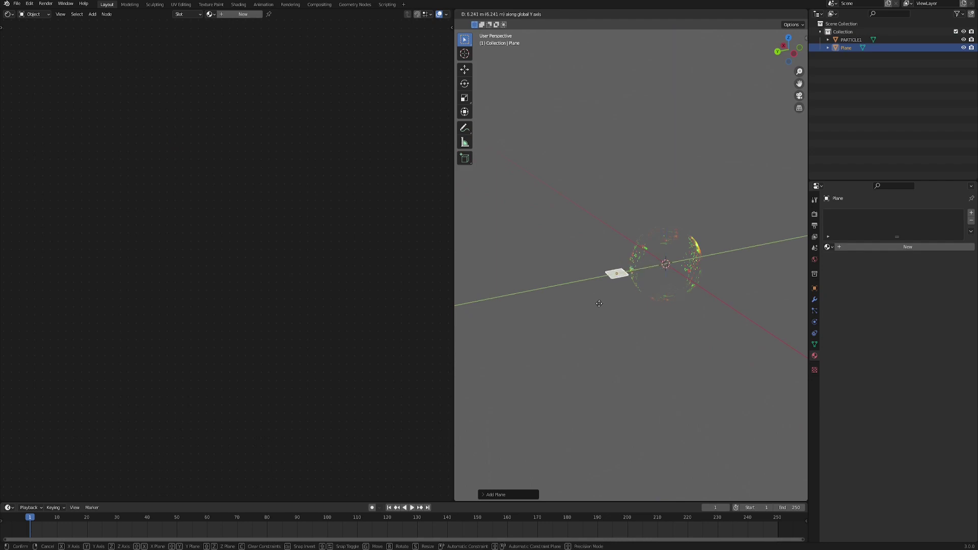
click(581, 311)
scroll(589, 295, up, 3)
middle_drag(587, 298, 642, 324)
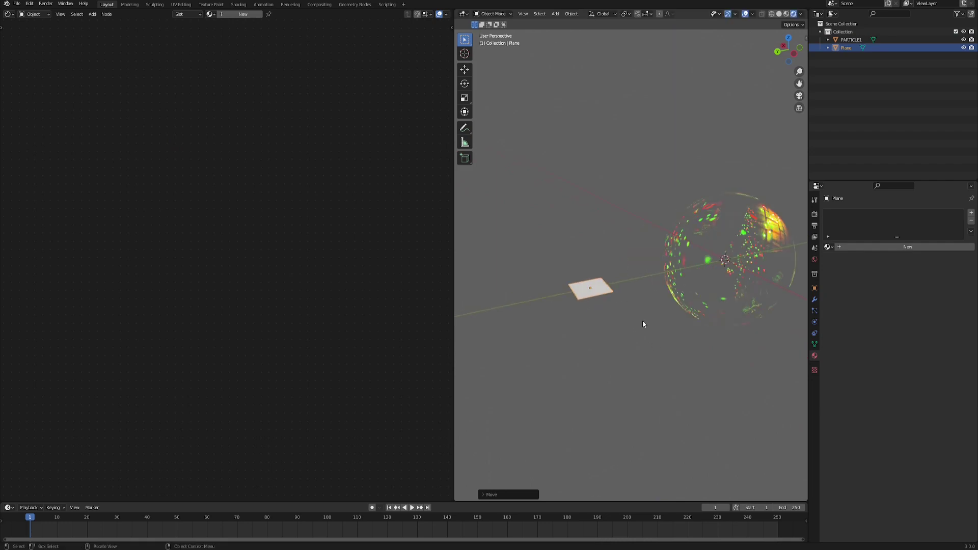
Assign the existing SUBSCRIBE material to the plane and rename the plane as PARTICLE2
click(210, 14)
click(229, 34)
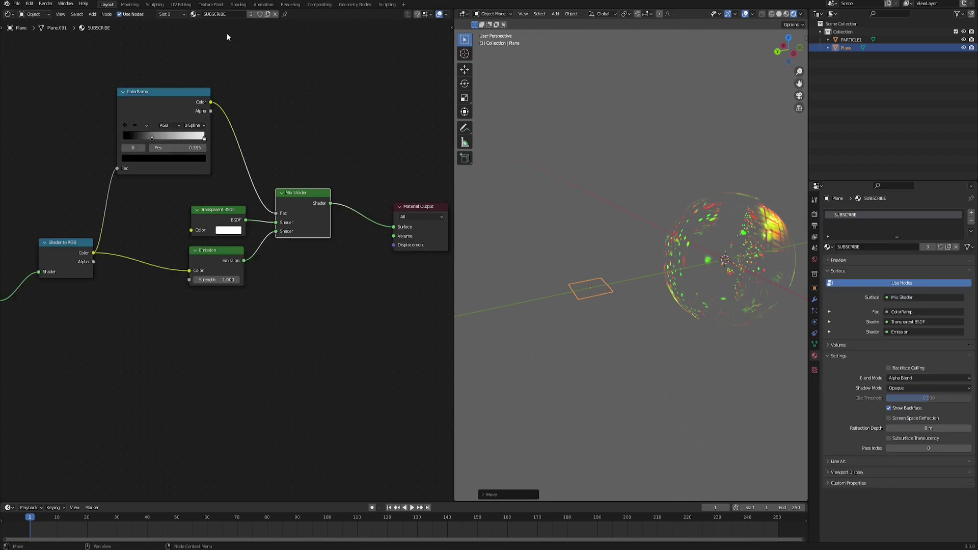
middle_drag(601, 286, 705, 321)
click(626, 340)
click(654, 313)
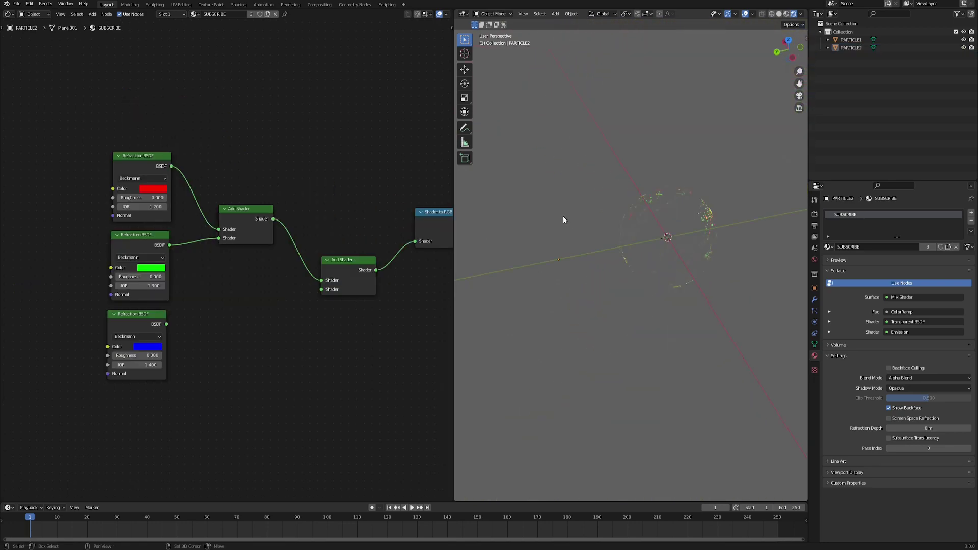
Add a UV sphere and raise it along the Z axis well above the glass sphere
key(shift+a)
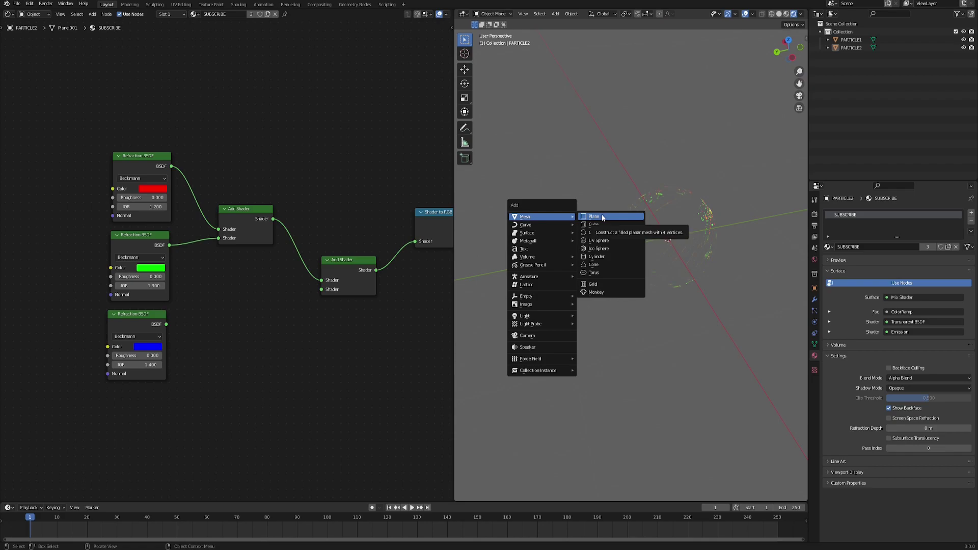
click(599, 241)
mouse_move(644, 257)
middle_down()
mouse_move(655, 240)
mouse_move(634, 249)
middle_up()
key(g)
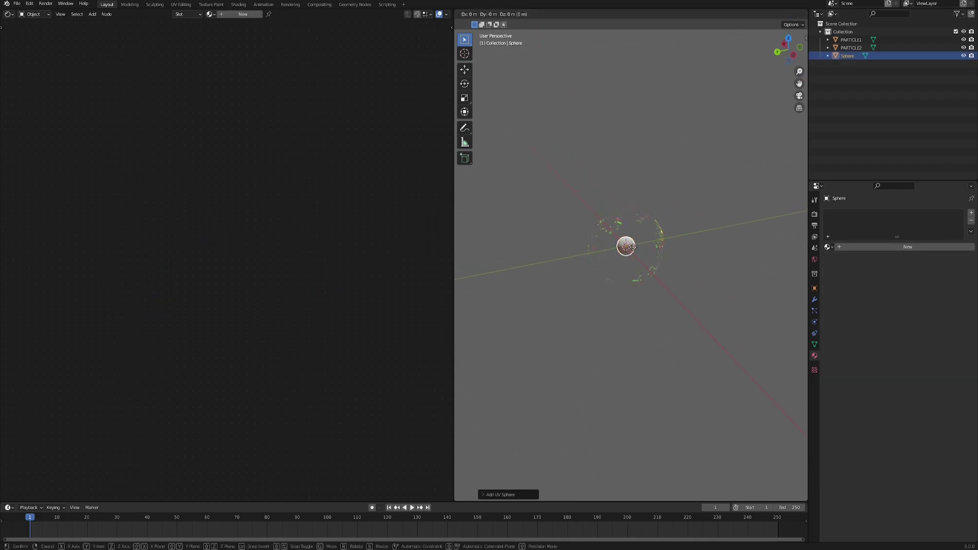
key(z)
click(642, 147)
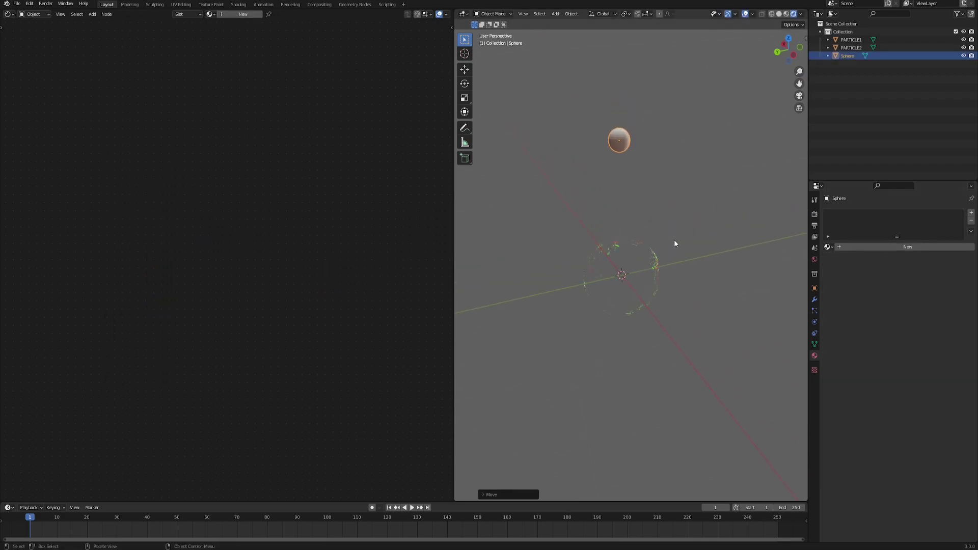
Add a particle system to the new sphere and render its particles as instances of the object PARTICLE1
click(813, 311)
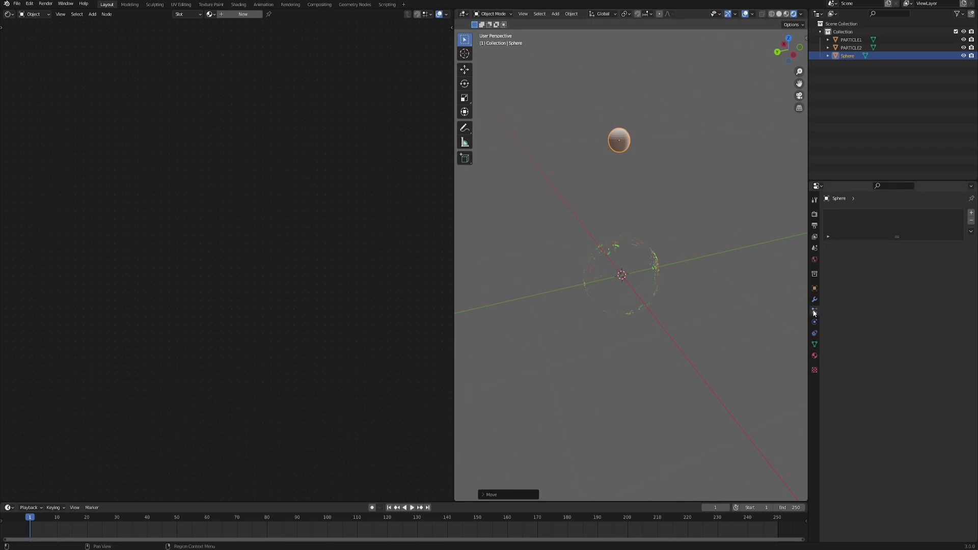
click(971, 214)
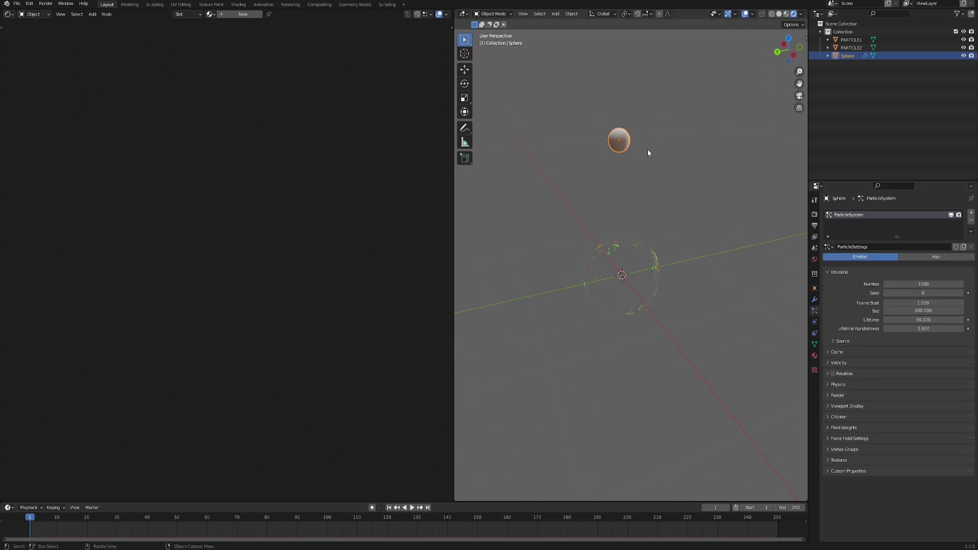
click(838, 395)
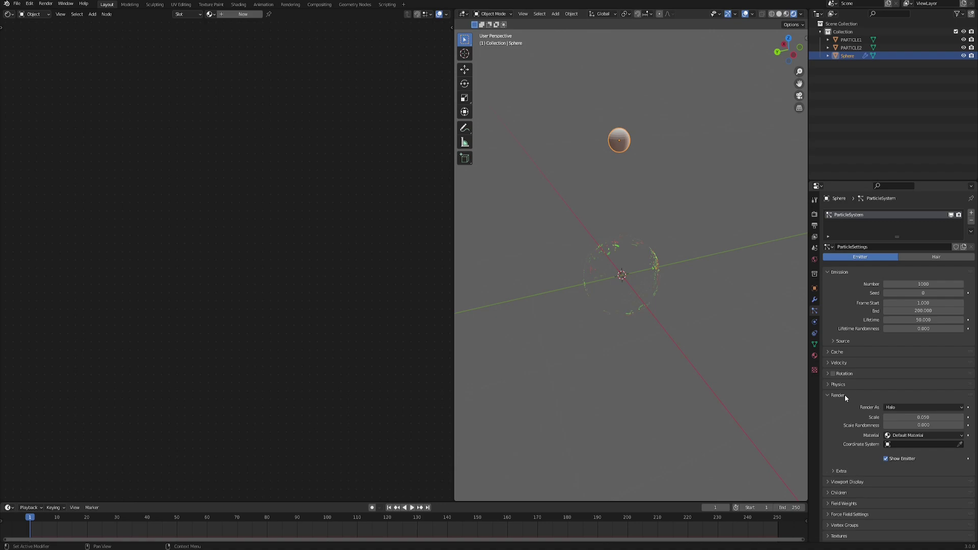
click(899, 406)
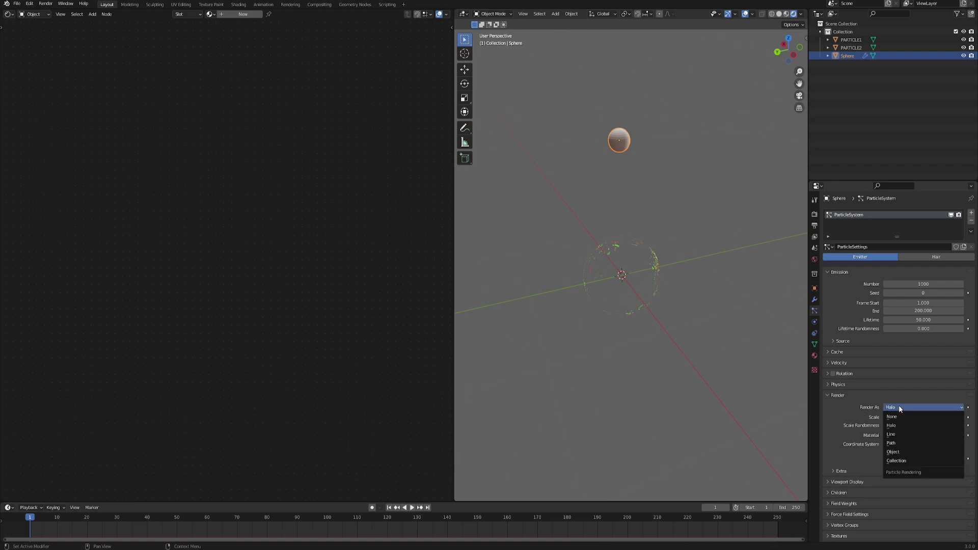
click(900, 453)
click(922, 465)
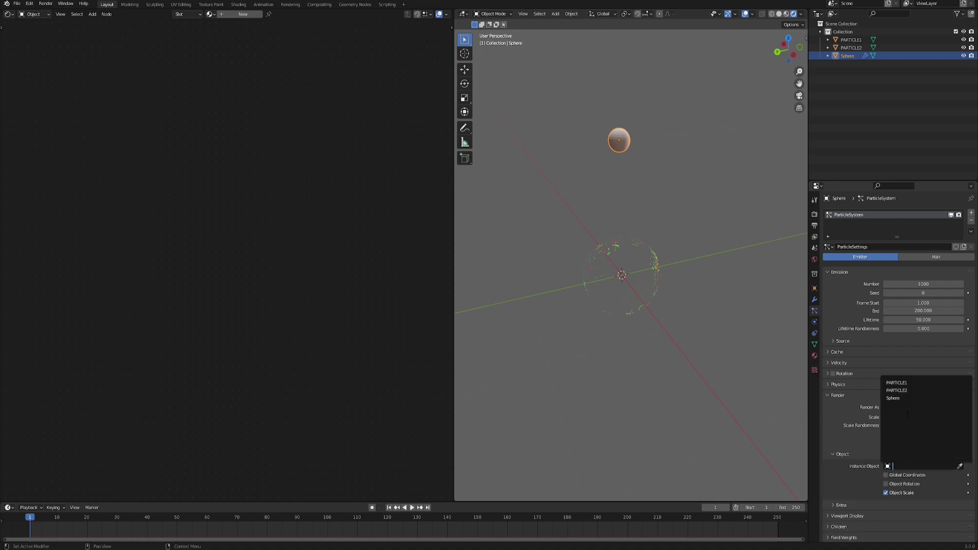
click(897, 382)
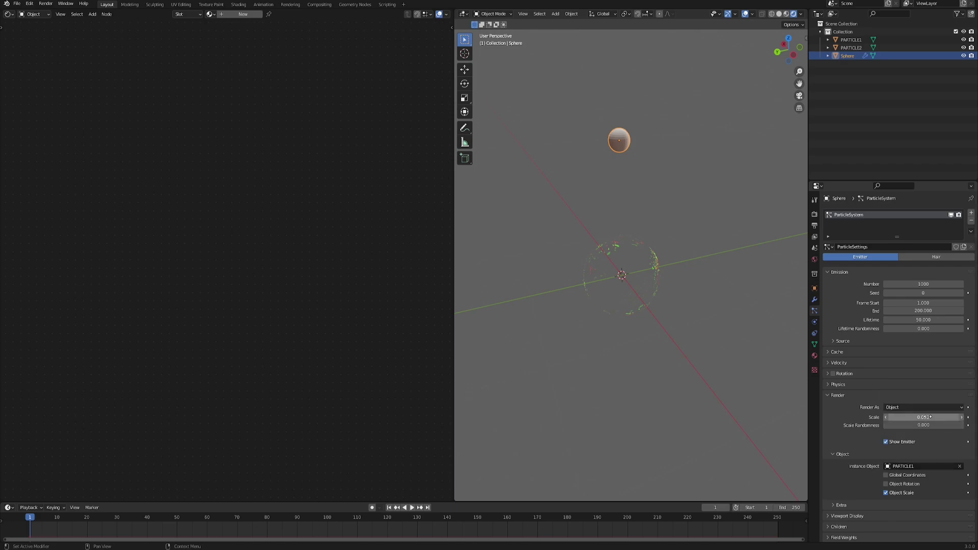
Set the particles' render scale to 1
click(929, 415)
text(1)
key(Return)
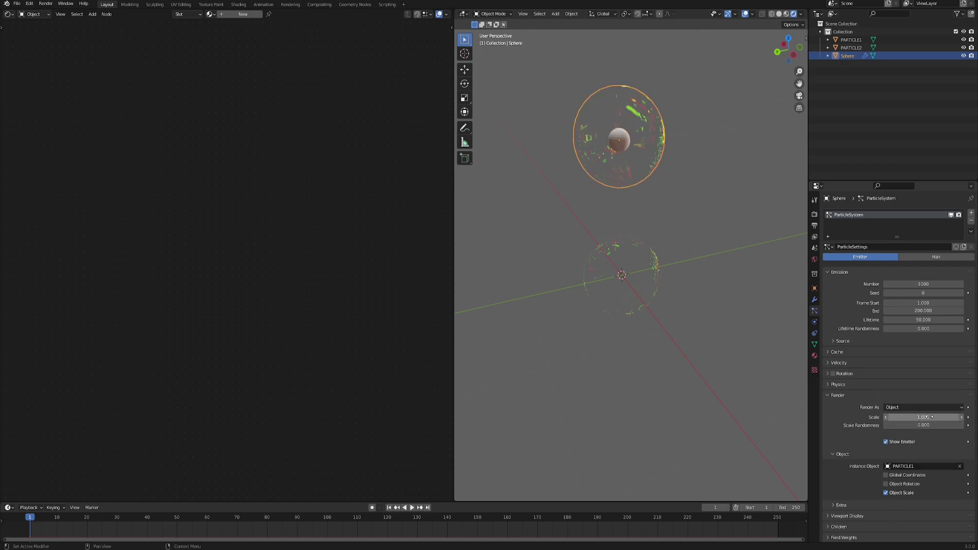
Play the animation to examine how the particles are emitted, and return to the first frame
middle_drag(667, 311, 677, 307)
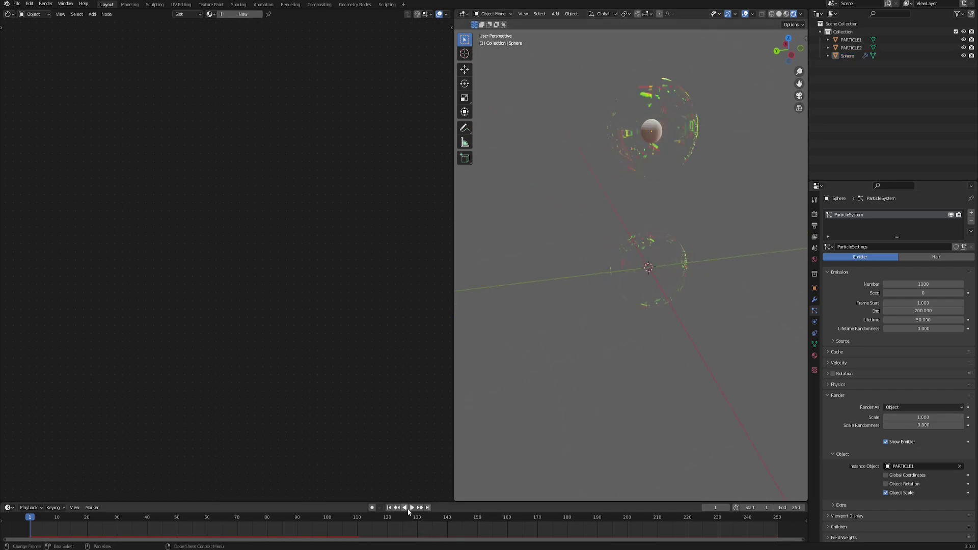
click(412, 508)
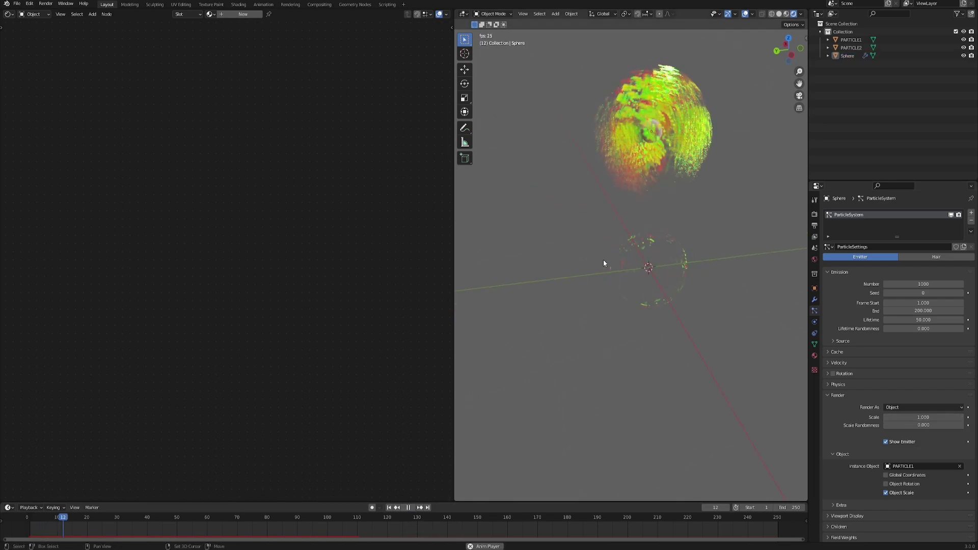
middle_drag(603, 258, 603, 319)
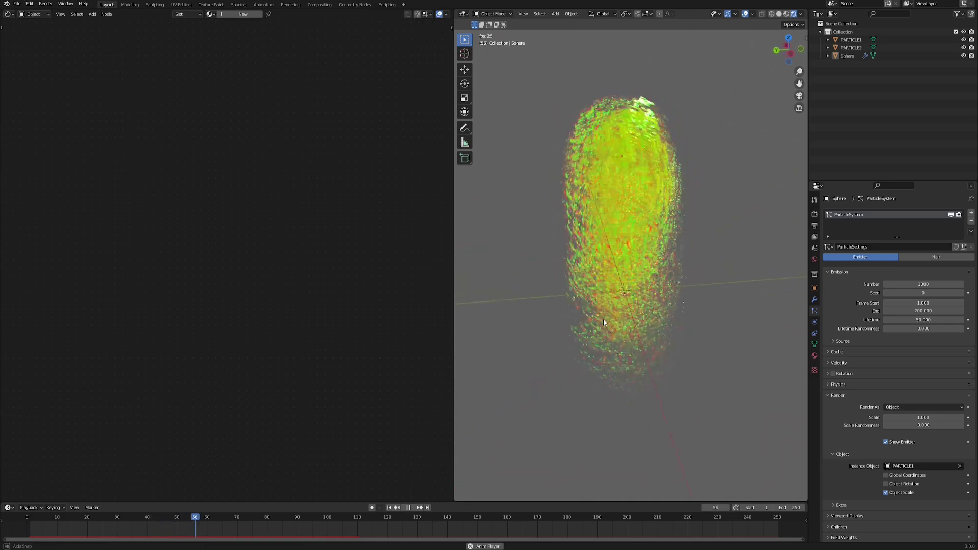
click(409, 507)
middle_drag(560, 283, 605, 440)
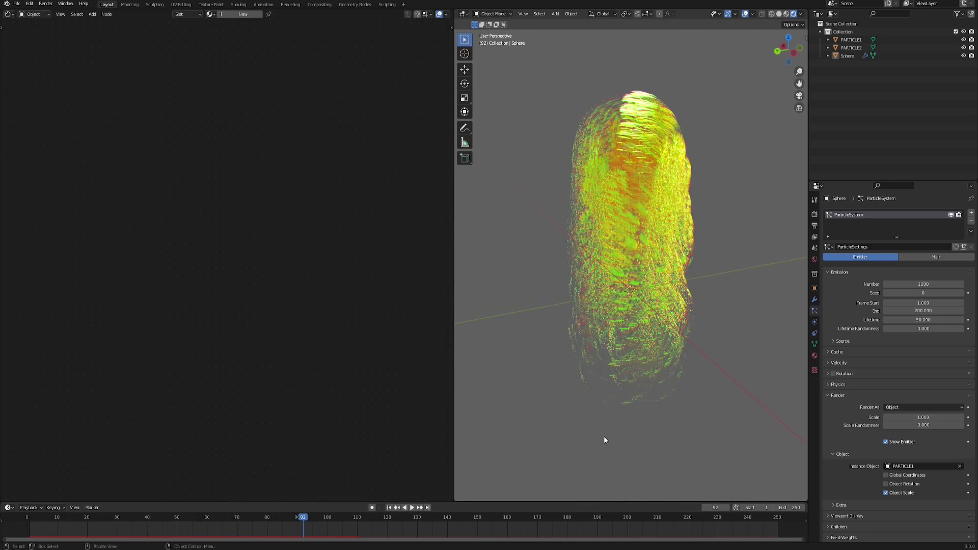
key(shift+Left)
Check the scene's gravity setting and return to the emitter sphere's particle settings
scroll(845, 422, down, 2)
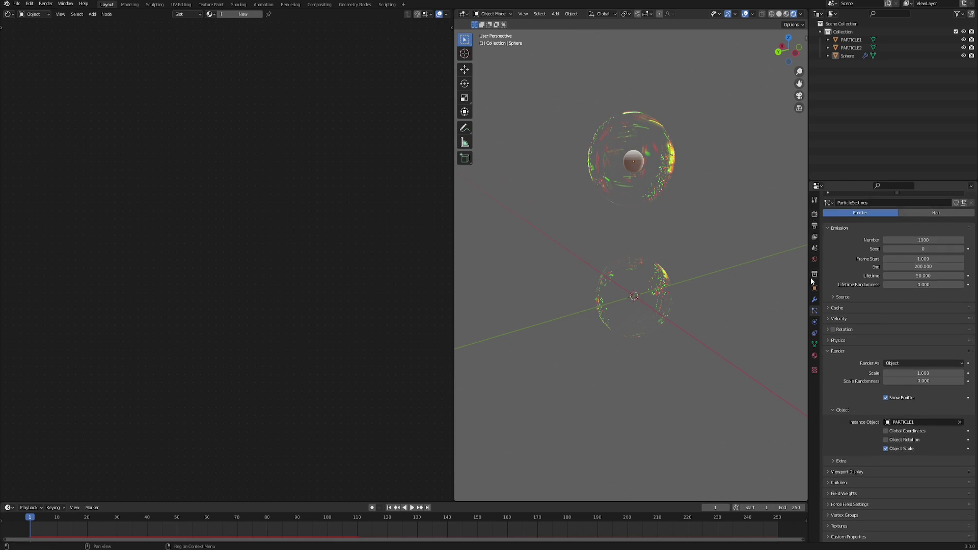
click(814, 248)
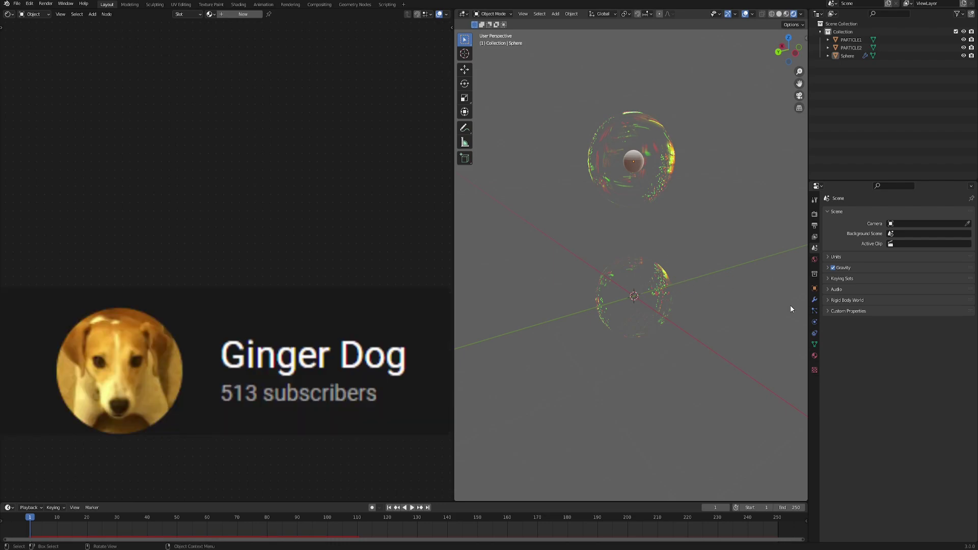
click(814, 311)
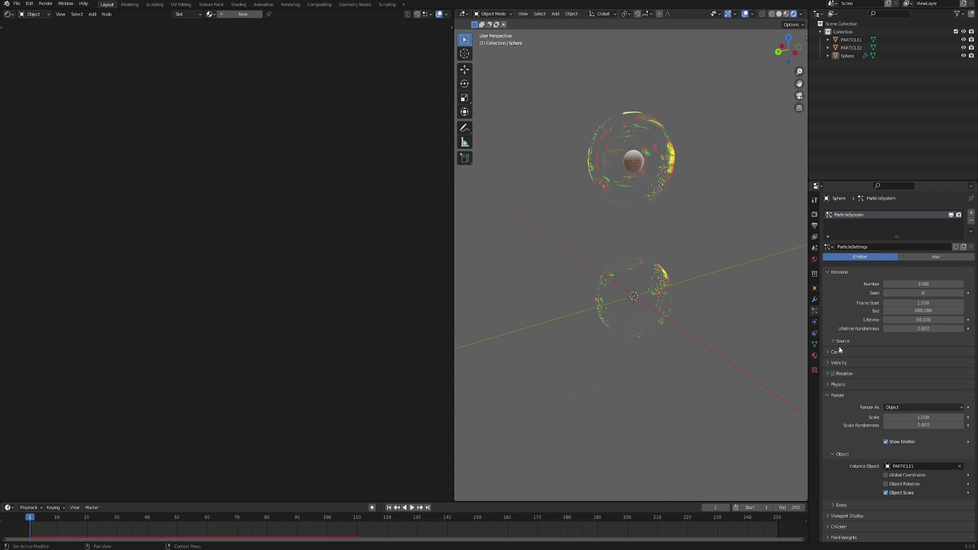
Set the gravity field weight of the emitter's particle system to 0
scroll(843, 326, down, 2)
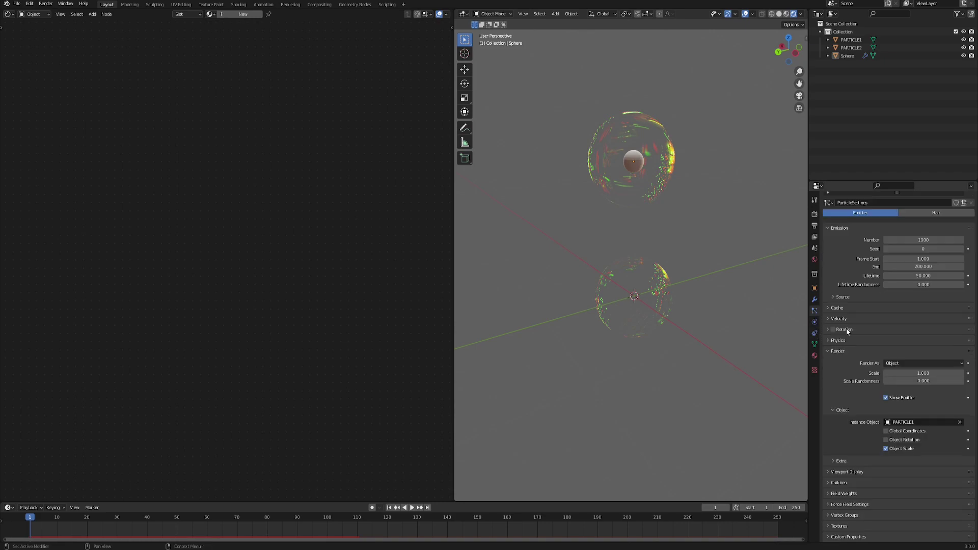
click(866, 494)
scroll(828, 430, down, 3)
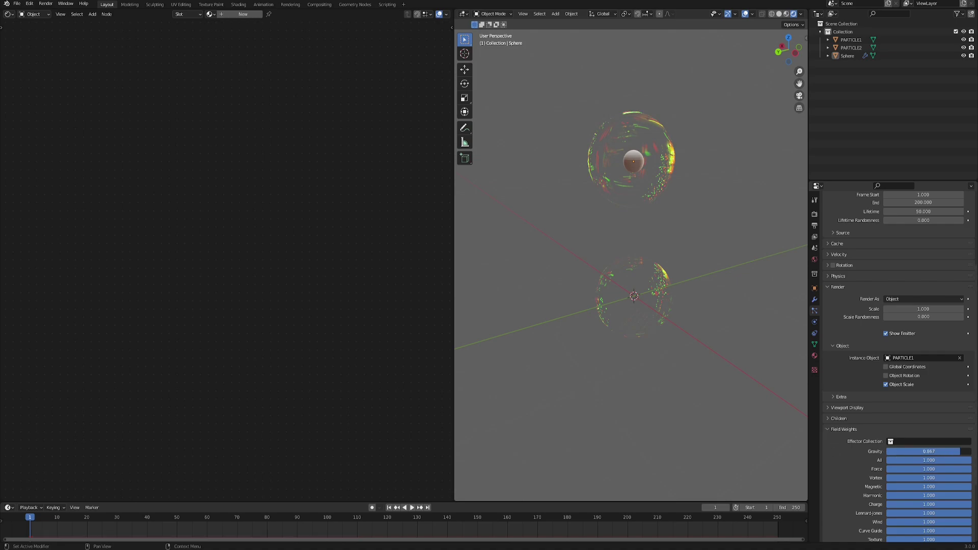
drag(945, 454, 884, 451)
scroll(838, 442, up, 3)
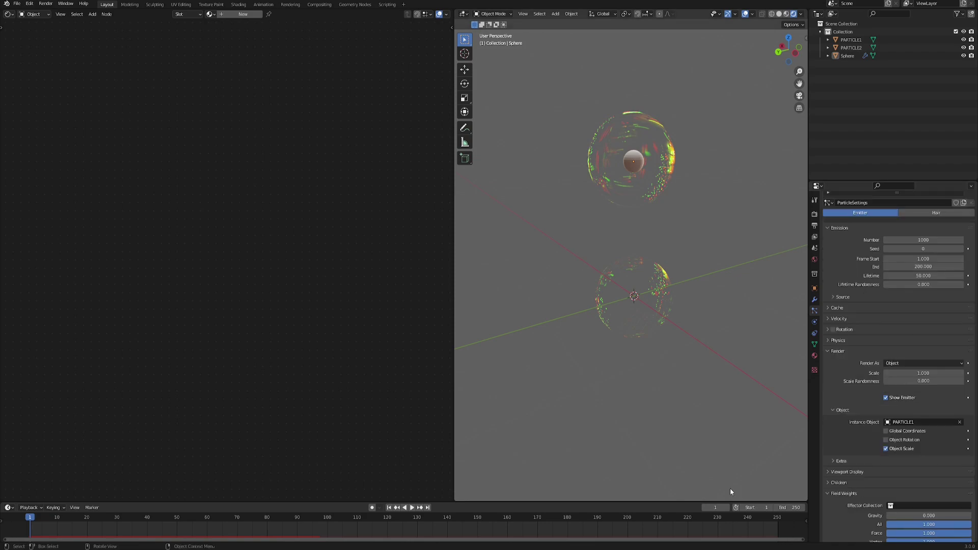
Rename the emitter sphere as EMITER and move it slightly in the scene
click(848, 56)
double_click(848, 55)
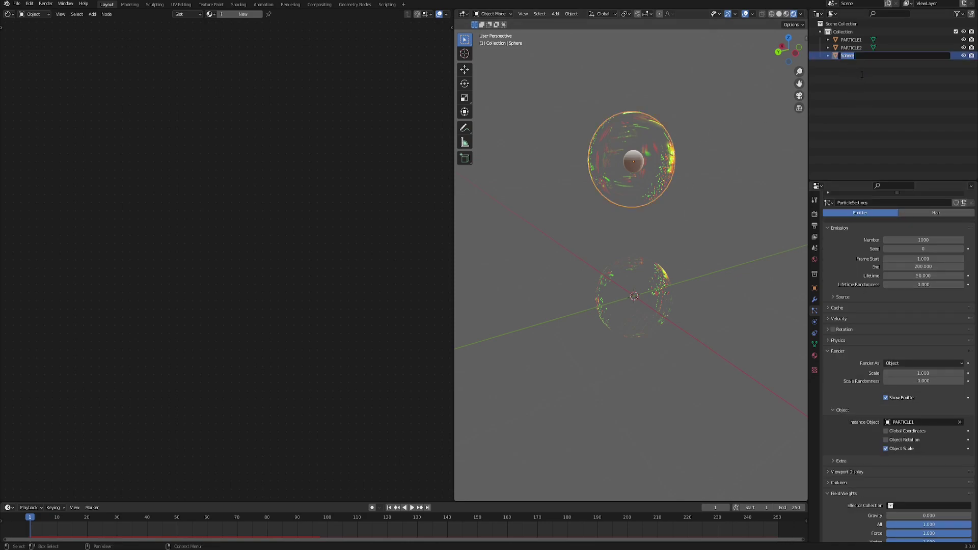
text(EMITER)
key(Return)
key(g)
click(715, 289)
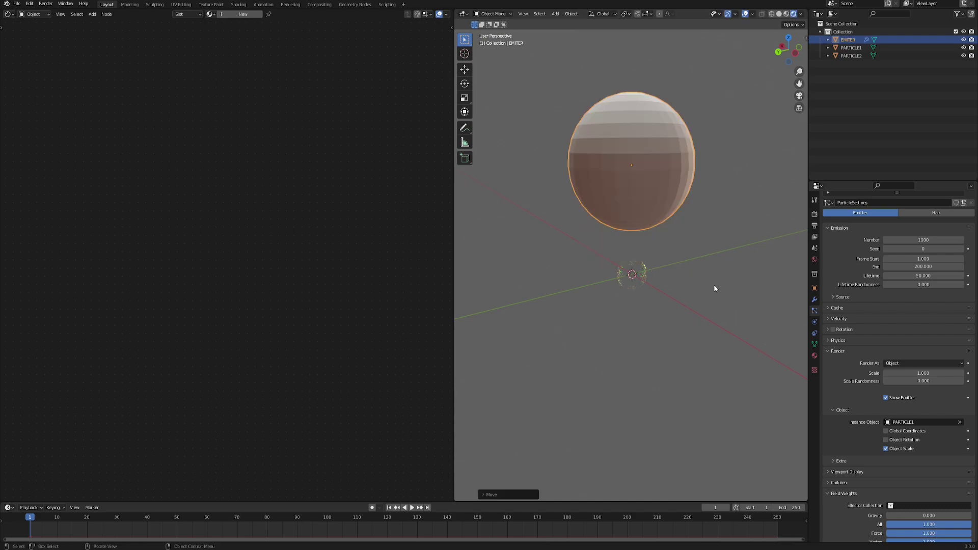
Add a Mask modifier to the EMITER sphere so that its mesh is hidden
middle_drag(656, 146, 621, 187)
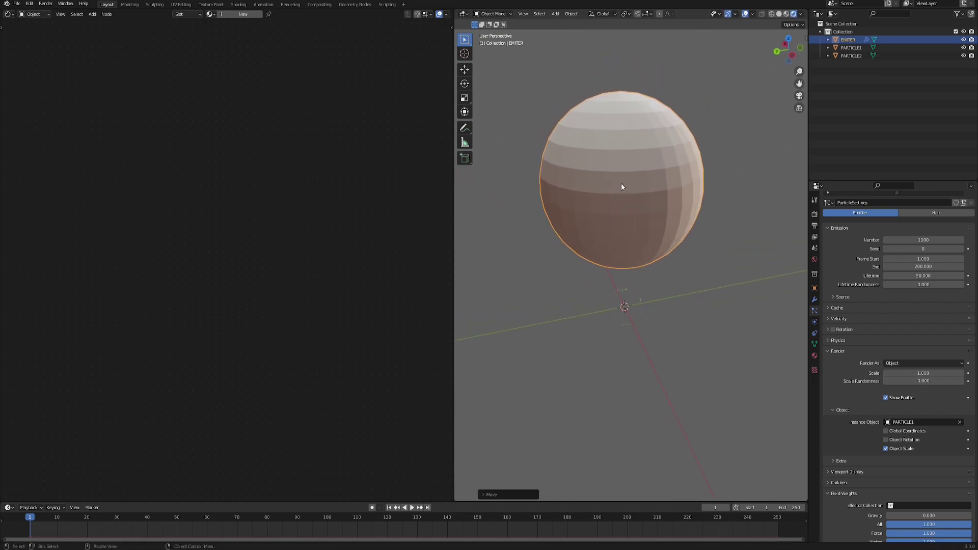
mouse_move(681, 192)
middle_down()
mouse_move(653, 196)
mouse_move(633, 170)
mouse_move(672, 157)
mouse_move(625, 161)
mouse_move(647, 163)
middle_up()
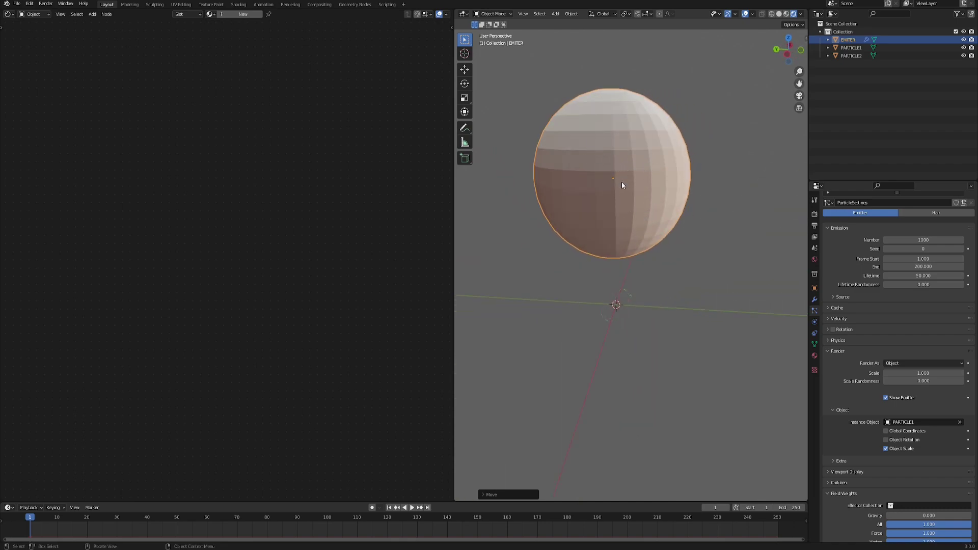
click(814, 300)
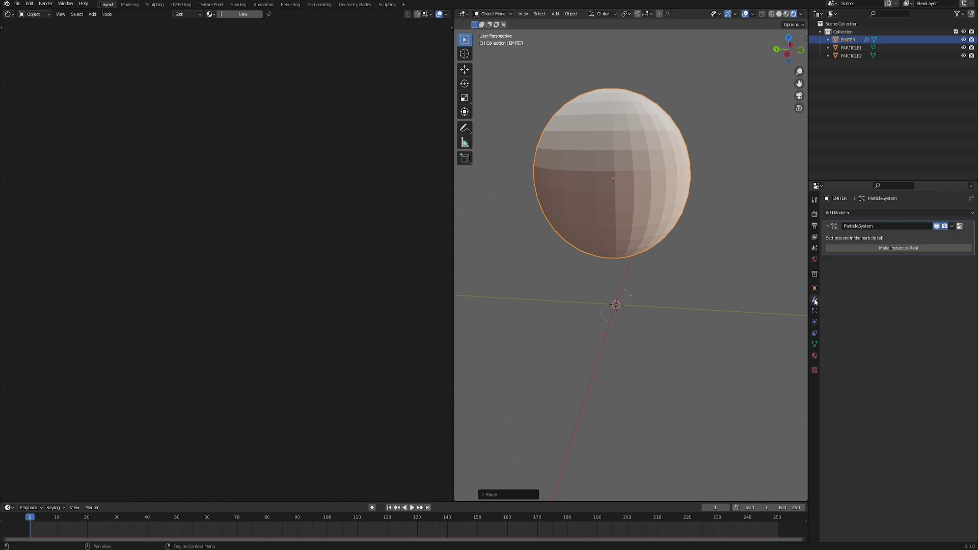
click(841, 214)
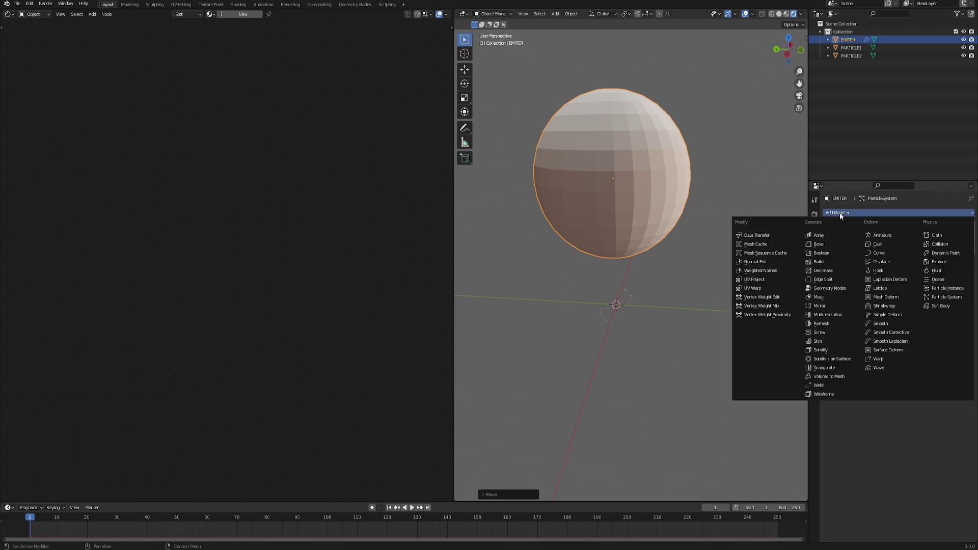
click(818, 297)
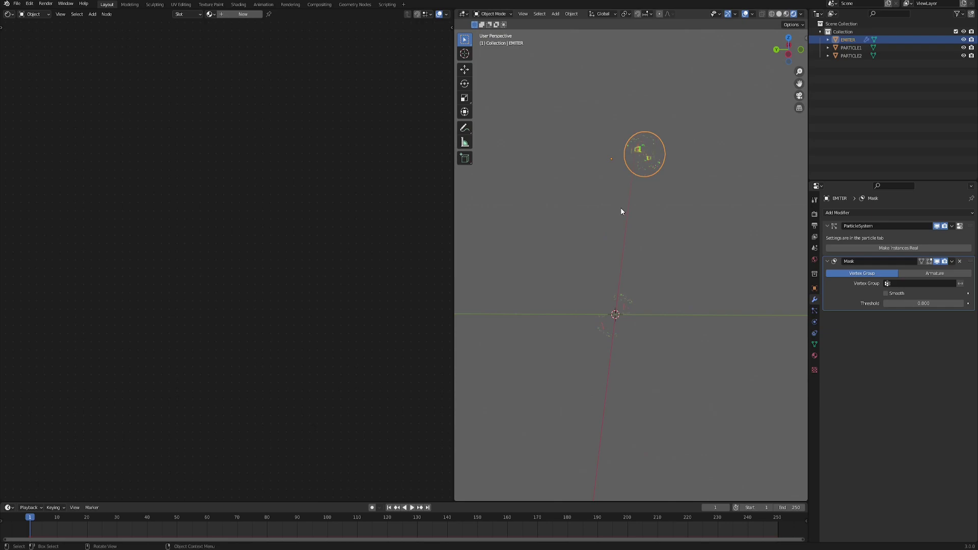
Play the animation, stop it at frame 123 and examine the emitted glass particles from several angles
key(space)
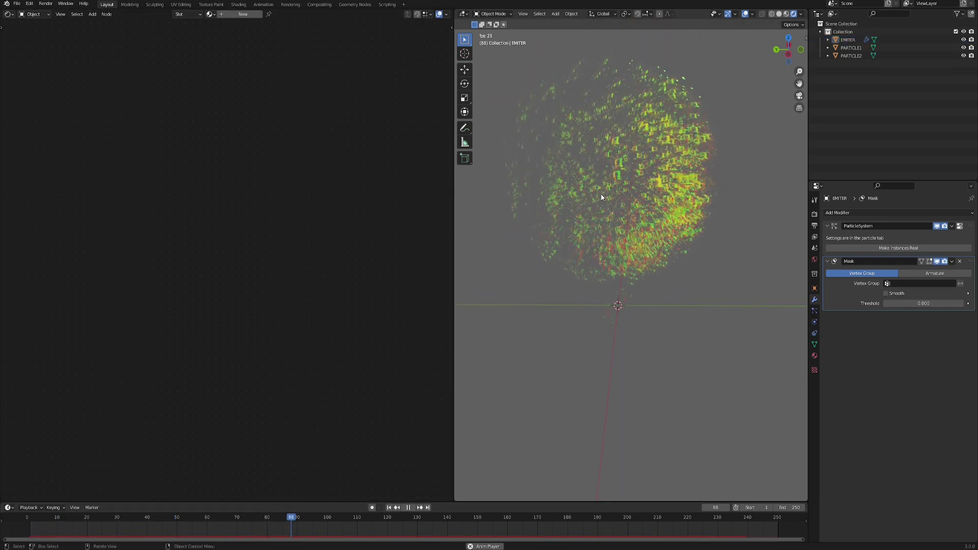
scroll(624, 187, up, 1)
shift+middle_drag(624, 187, 632, 217)
click(407, 508)
click(408, 508)
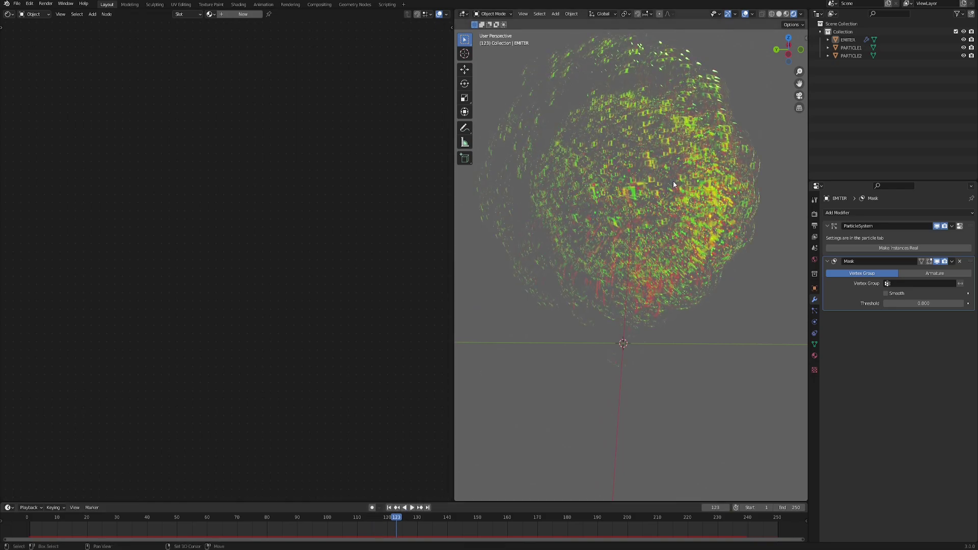
middle_drag(674, 181, 671, 211)
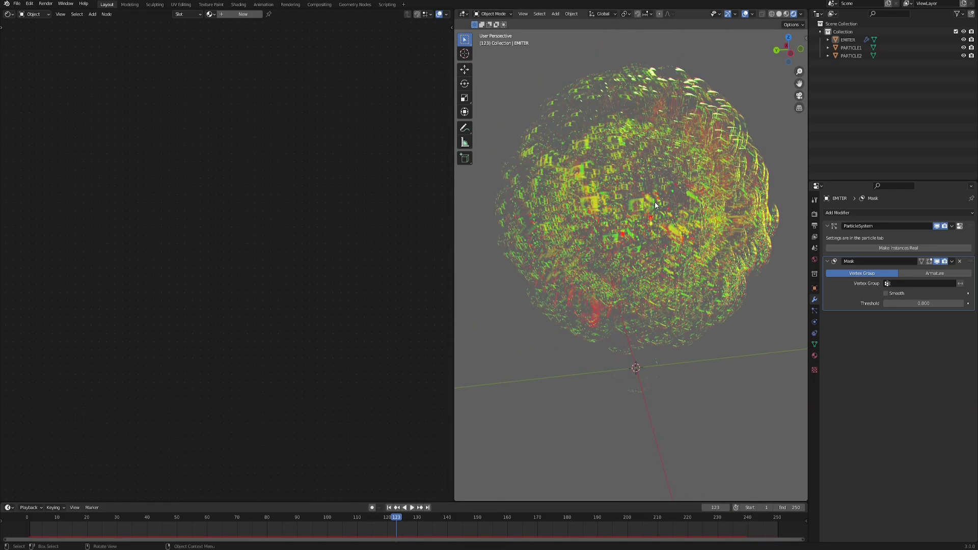
middle_drag(717, 233, 702, 376)
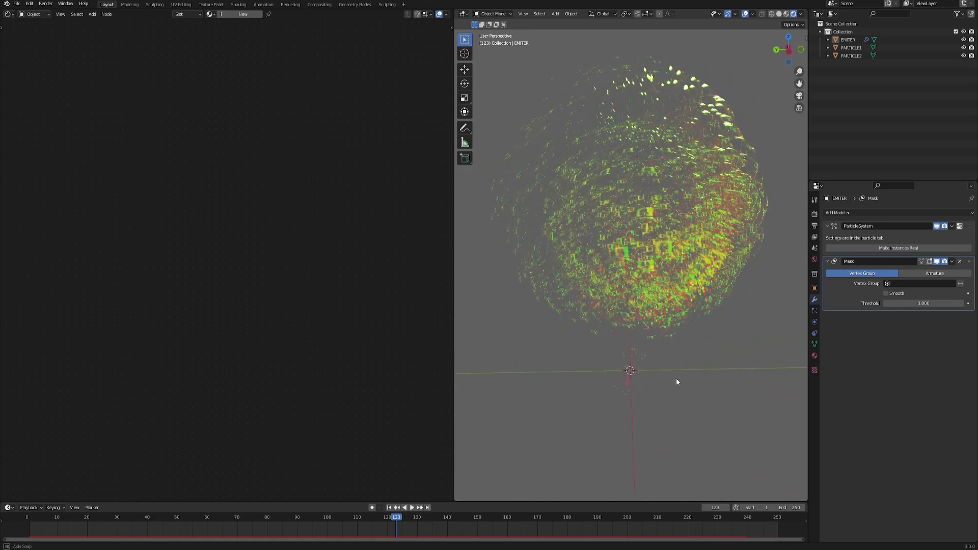
Add a Mapping node to PARTICLE1's material and connect its Vector output to the Normal inputs of the Refraction BSDF nodes
click(853, 48)
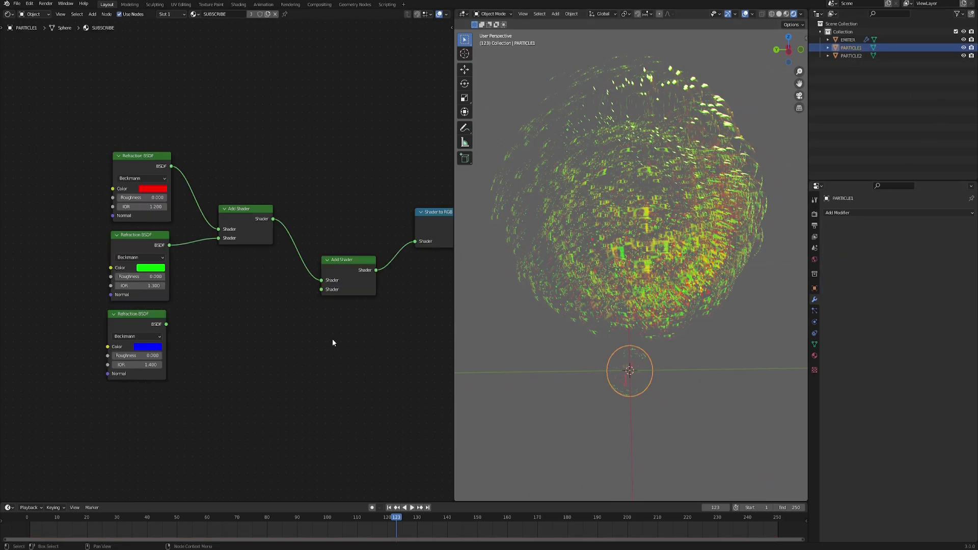
middle_drag(66, 280, 256, 267)
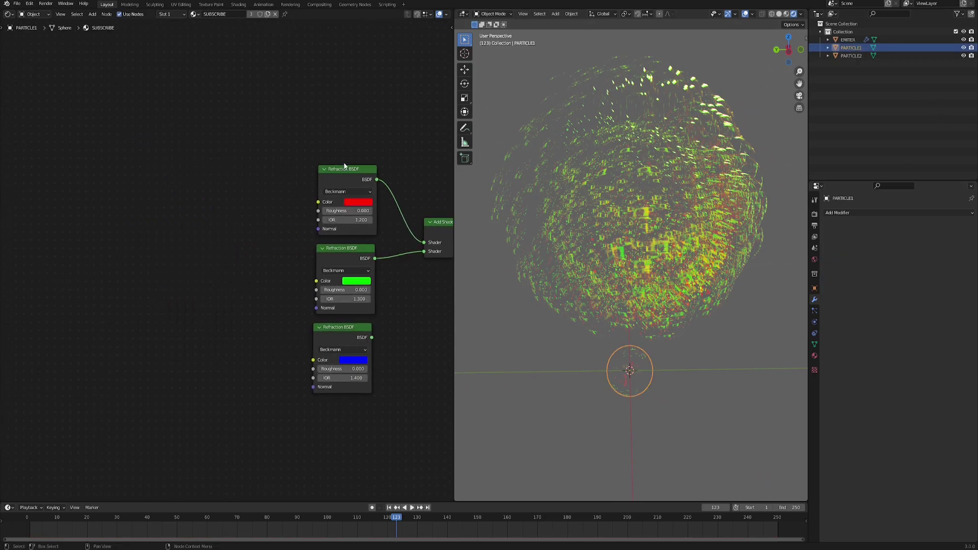
key(shift+a)
text(map)
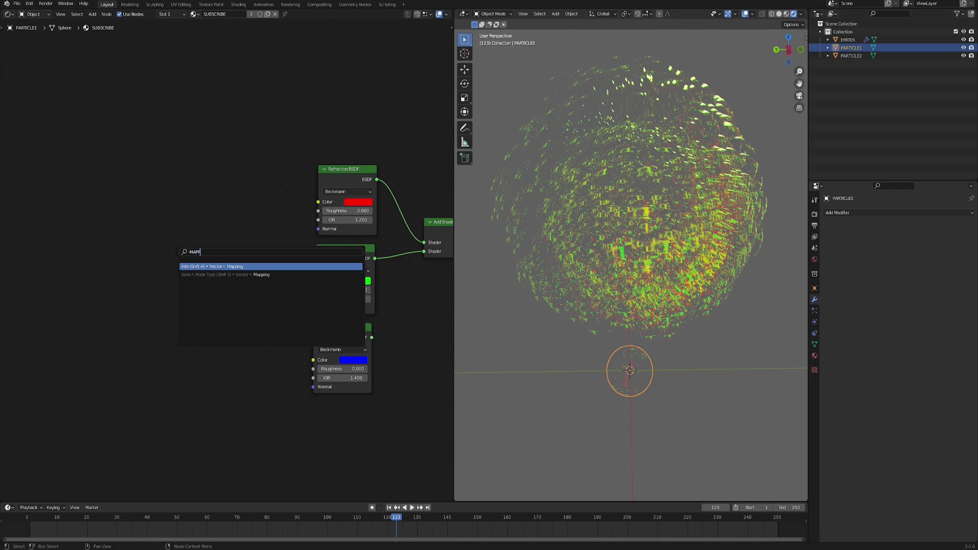
key(Return)
click(136, 181)
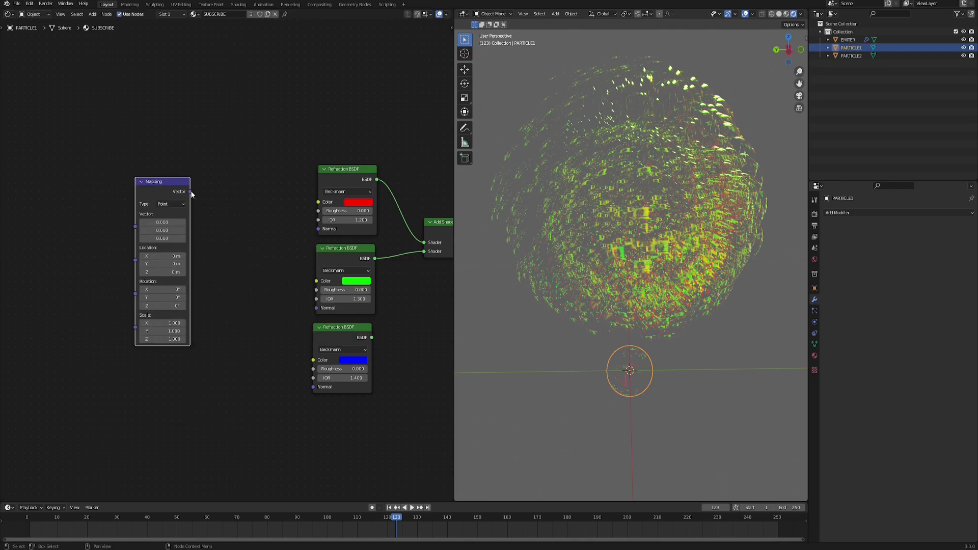
drag(325, 232, 323, 231)
drag(190, 192, 316, 307)
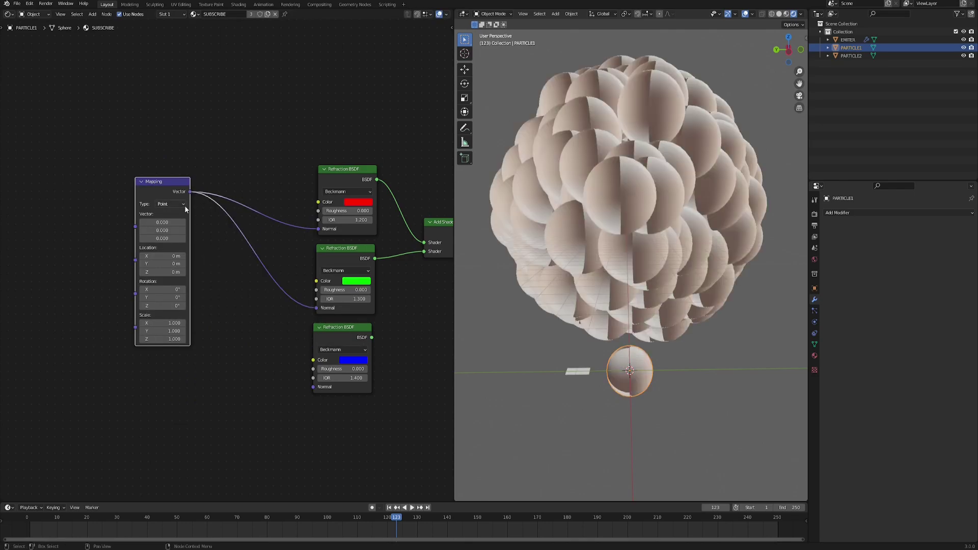
Add a Texture Coordinate node and connect its Generated output to the Mapping node's Vector input
key(F3)
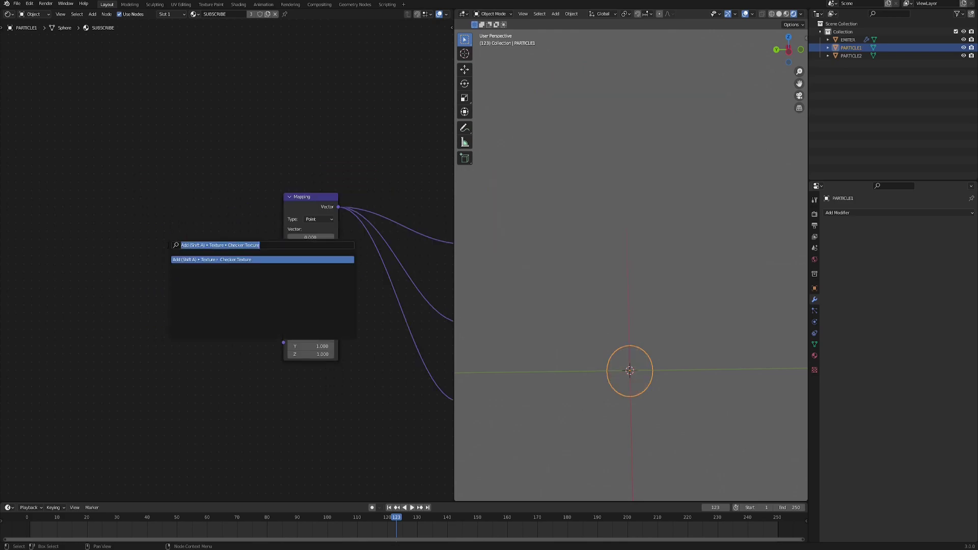
text(TEXTU)
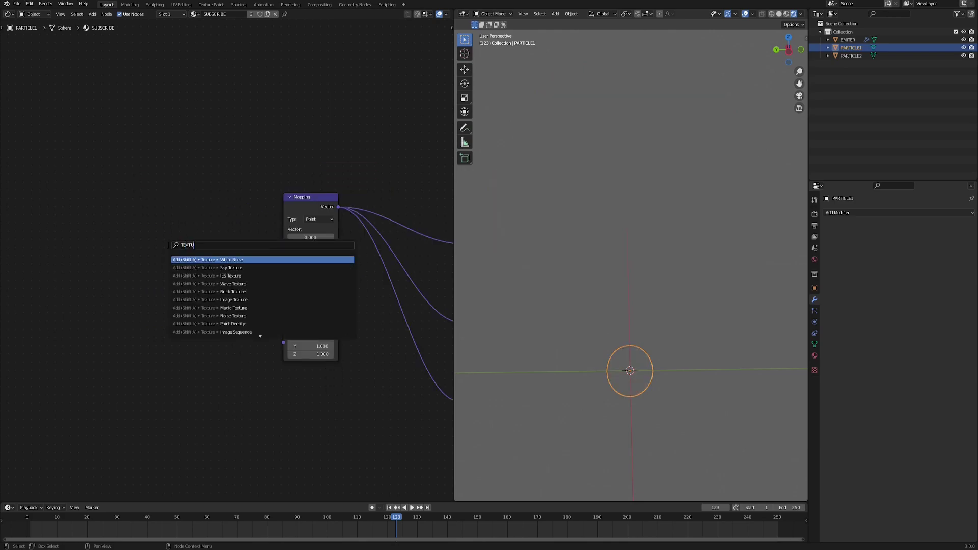
text(RE CO)
key(Return)
click(178, 192)
scroll(177, 191, up, 4)
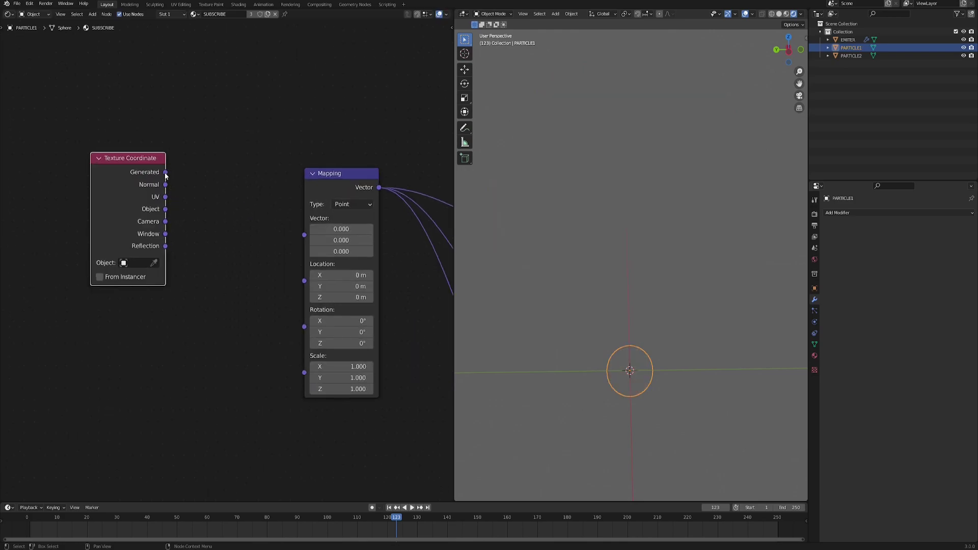
drag(307, 238, 306, 235)
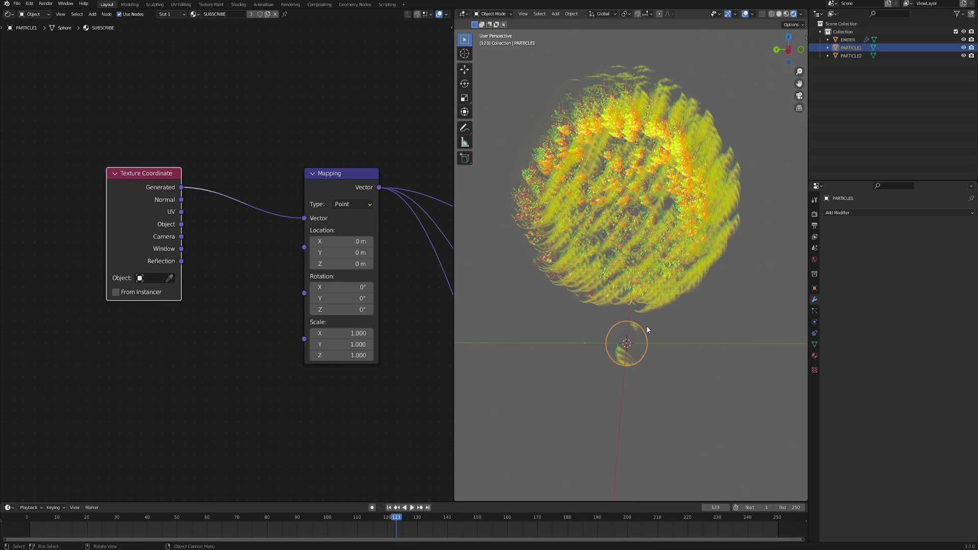
Compare the refraction on PARTICLE1 without and with the Generated link to the Mapping node, leaving the link connected
key(KP_Decimal)
scroll(612, 282, down, 1)
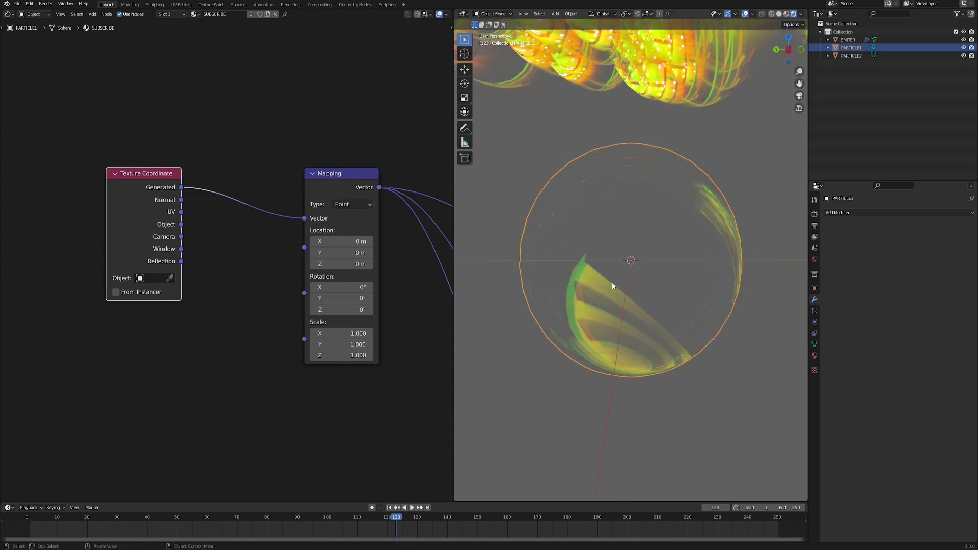
middle_drag(612, 282, 604, 311)
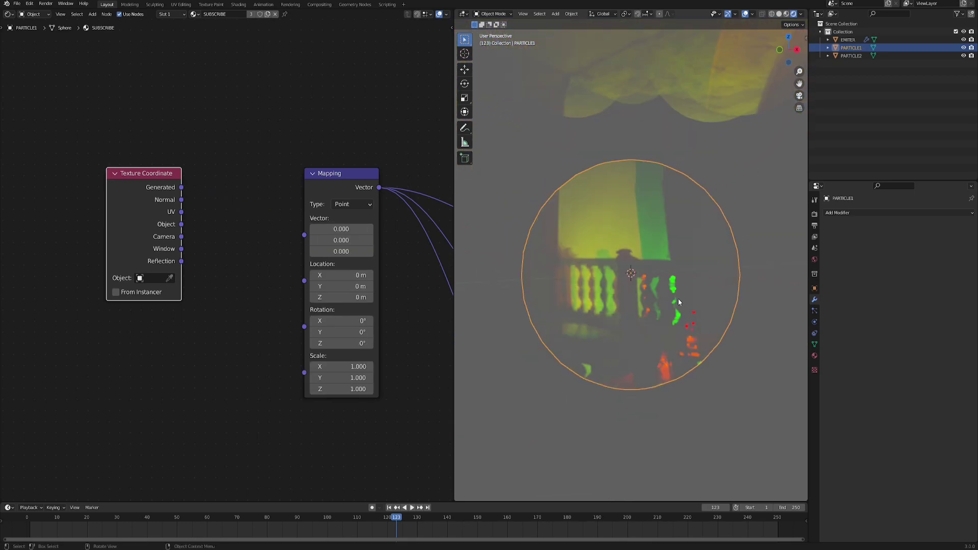
middle_drag(677, 298, 631, 264)
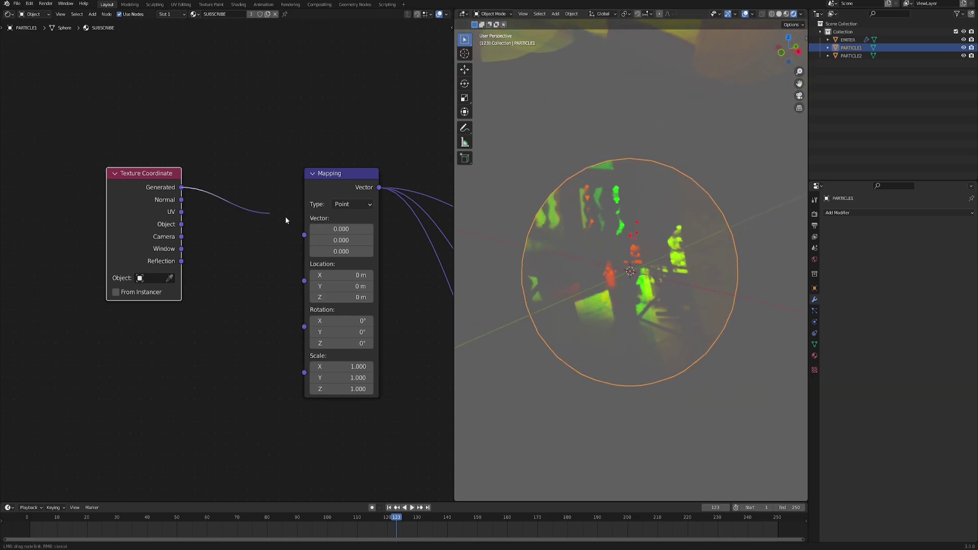
drag(306, 239, 304, 236)
middle_drag(670, 270, 643, 280)
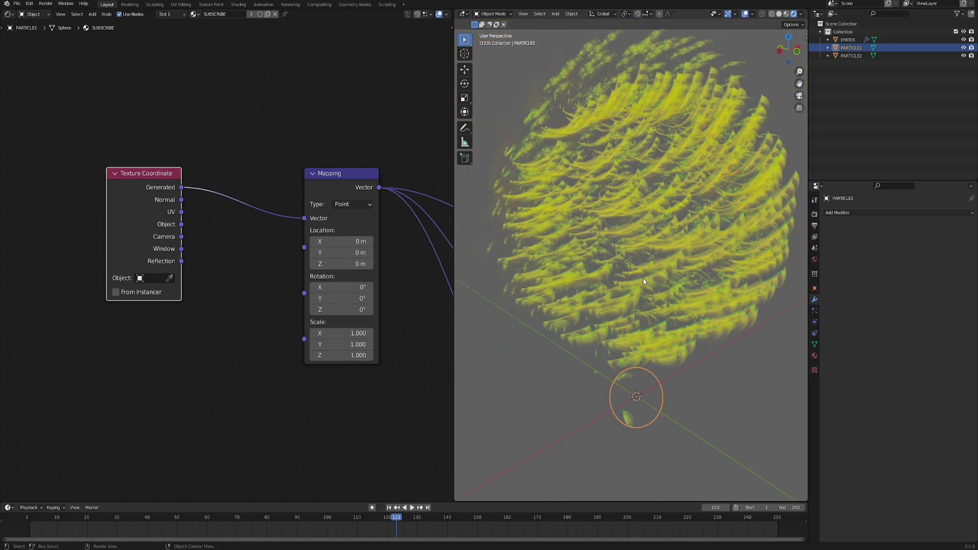
middle_drag(660, 231, 717, 218)
Add Object Info, Value, Math and Combine XYZ nodes below the Texture Coordinate node
middle_drag(136, 371, 195, 294)
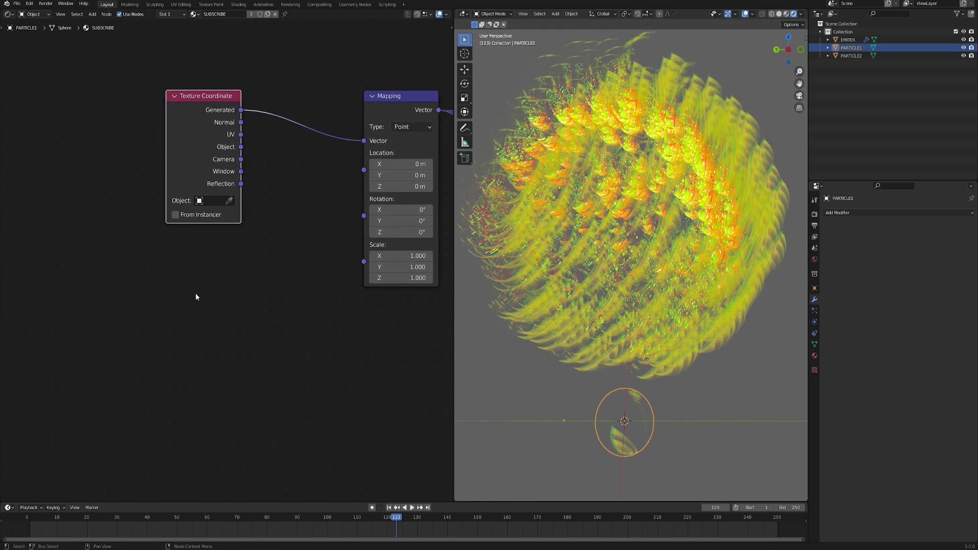
key(F3)
key(Return)
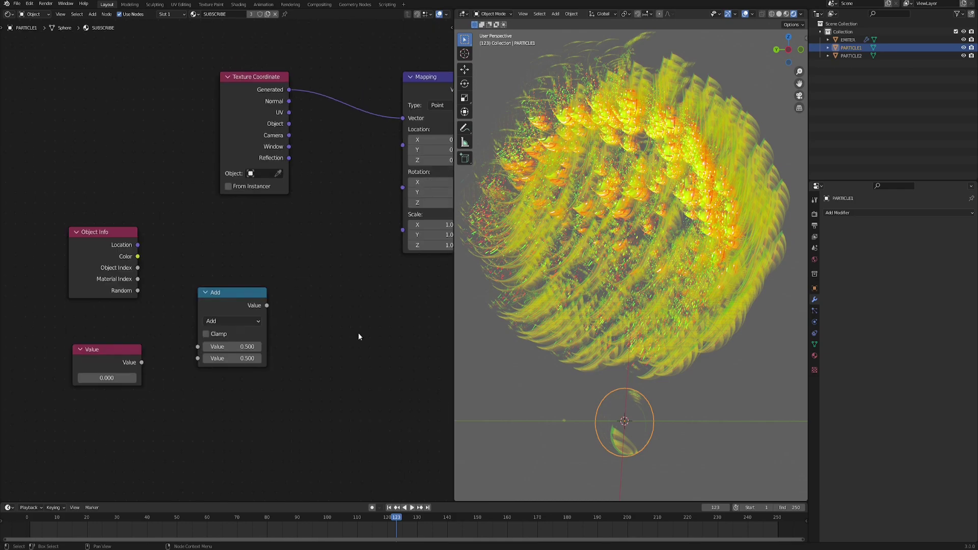
key(F3)
text(combine xyz)
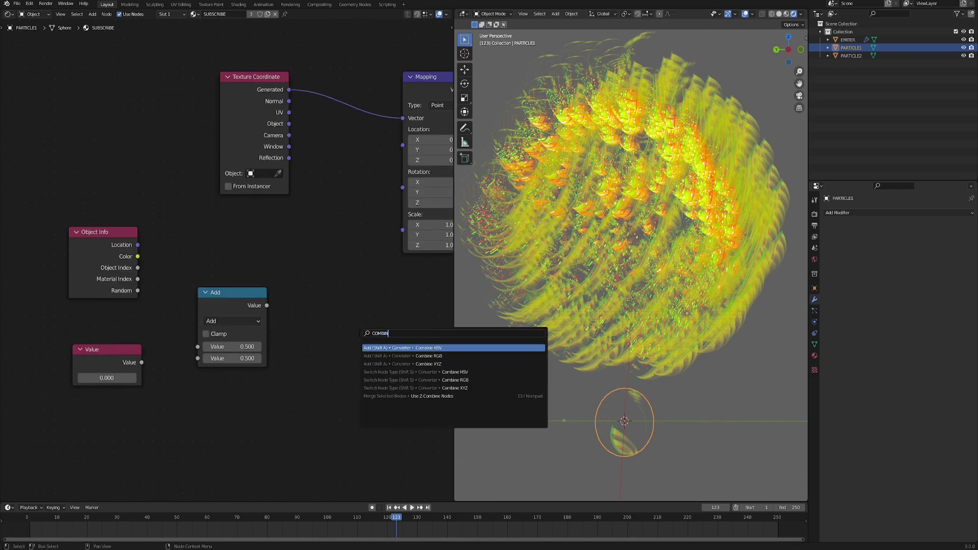
key(Return)
click(328, 247)
Multiply the Object Info Random output by the Value node and feed the result into Combine XYZ's Z input
drag(223, 299, 211, 293)
click(213, 314)
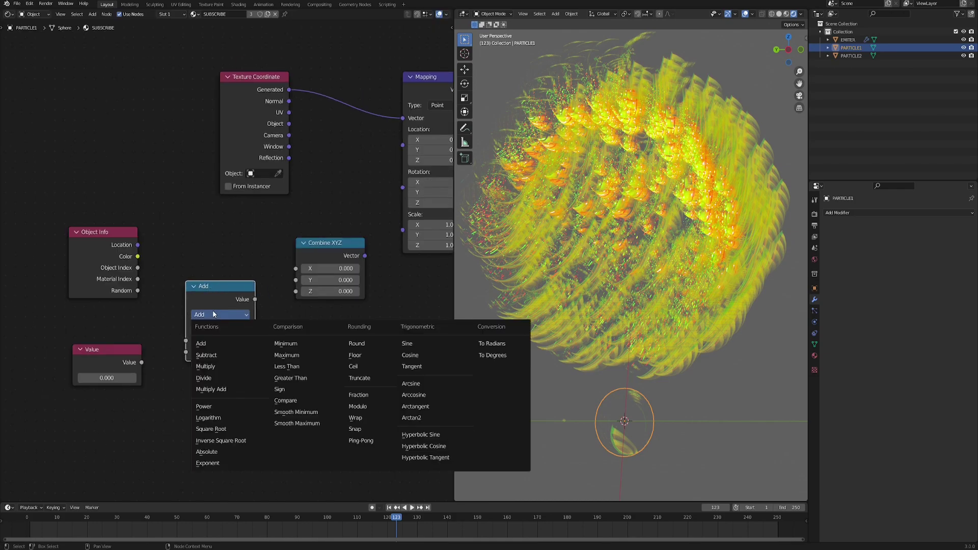
click(216, 368)
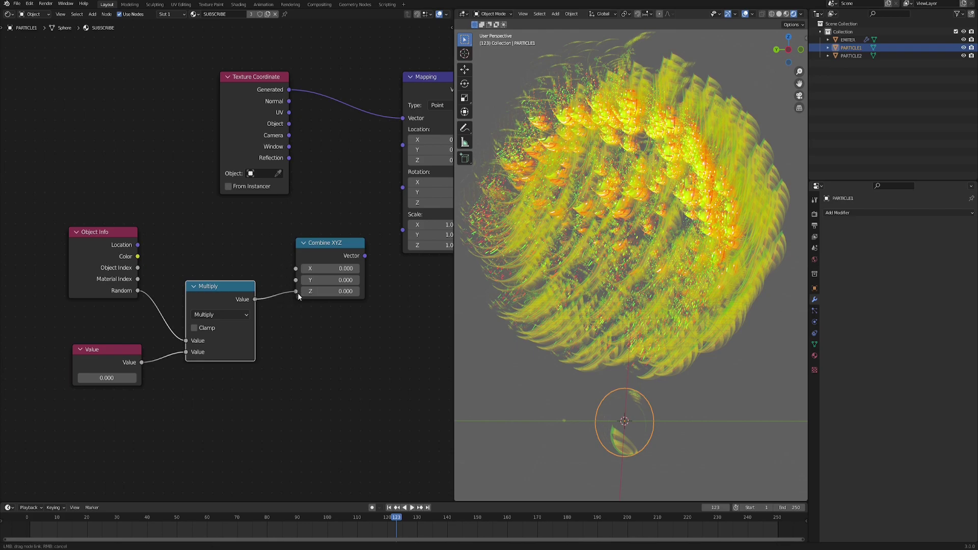
drag(298, 296, 297, 293)
Drive the Mapping node's Rotation from Combine XYZ with X and Y at 1, and increase the Value node's number
middle_drag(353, 286, 321, 314)
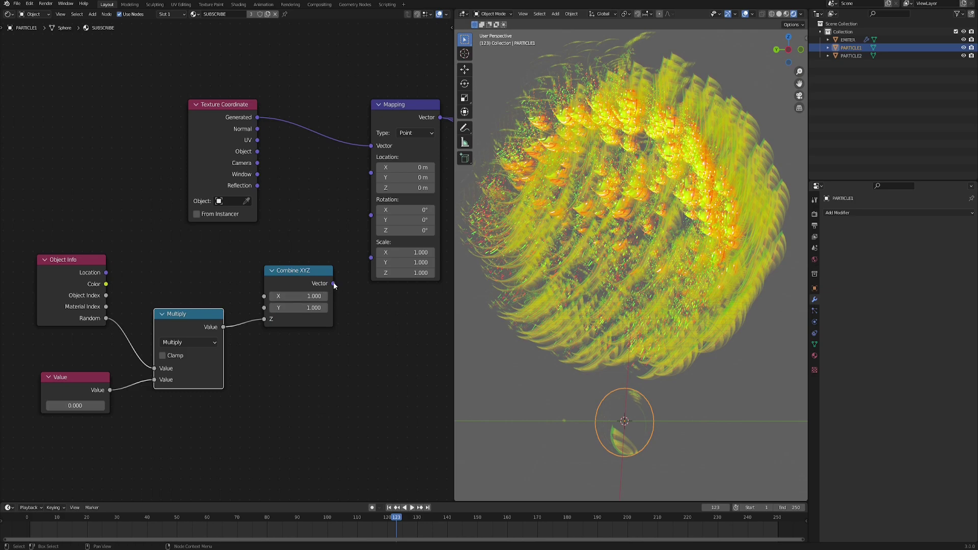
drag(333, 284, 371, 215)
middle_drag(344, 242, 379, 232)
drag(104, 395, 153, 395)
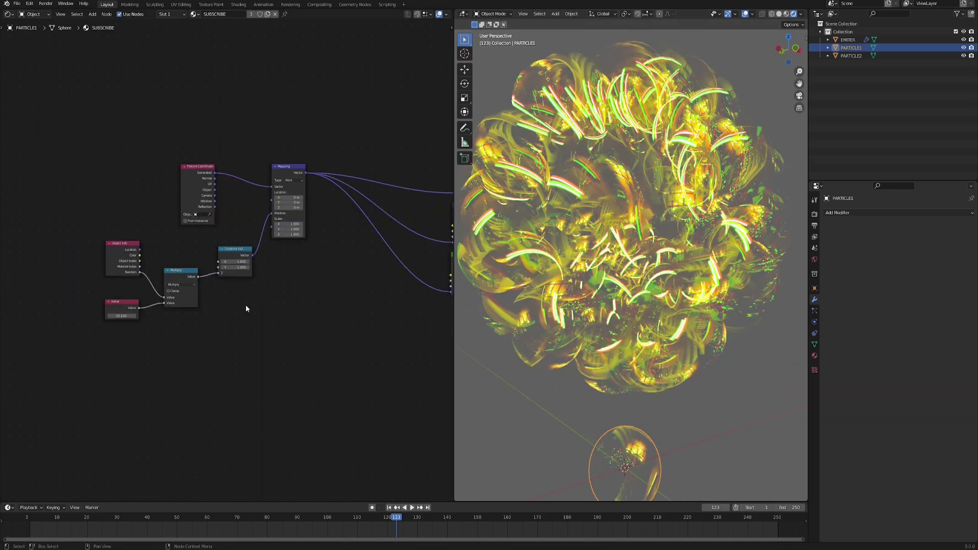
ctrl+scroll(245, 305, right, 5)
middle_drag(647, 306, 502, 331)
Move the Texture Coordinate, Mapping and random rotation nodes together farther away from the Refraction BSDF nodes
middle_drag(185, 364, 358, 357)
drag(101, 170, 306, 341)
key(g)
click(210, 347)
click(325, 316)
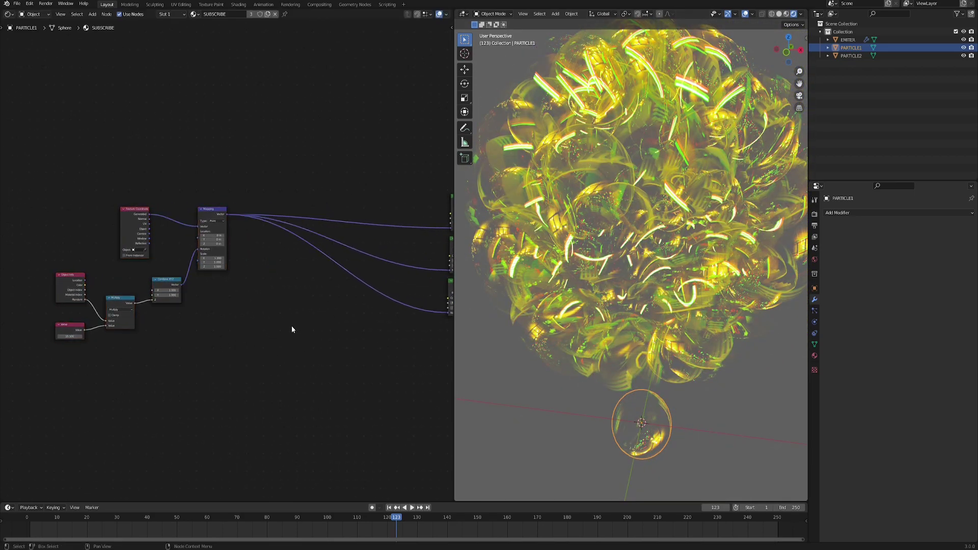
Add a Noise Texture node near the Mapping node and switch its dimensions to 4D
scroll(288, 327, up, 5)
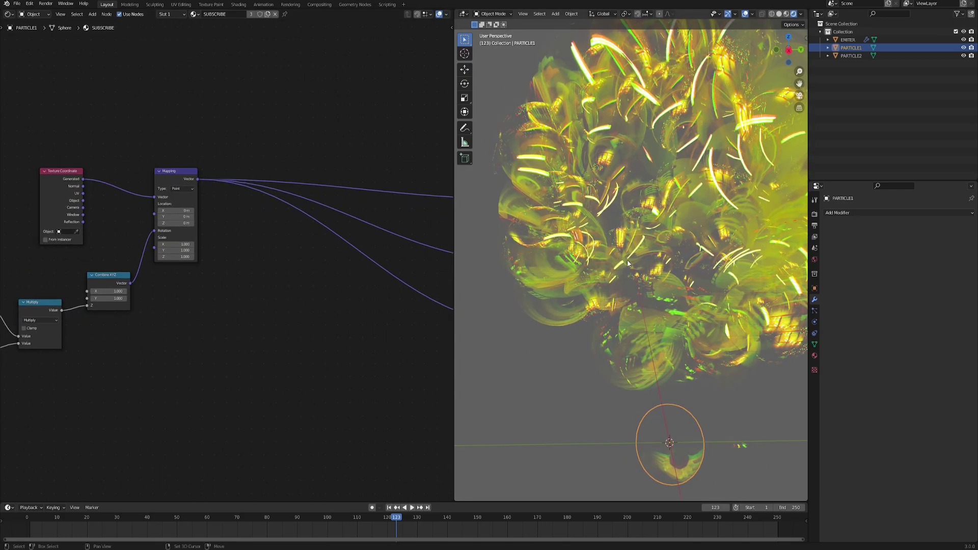
middle_drag(628, 263, 647, 229)
key(shift+a)
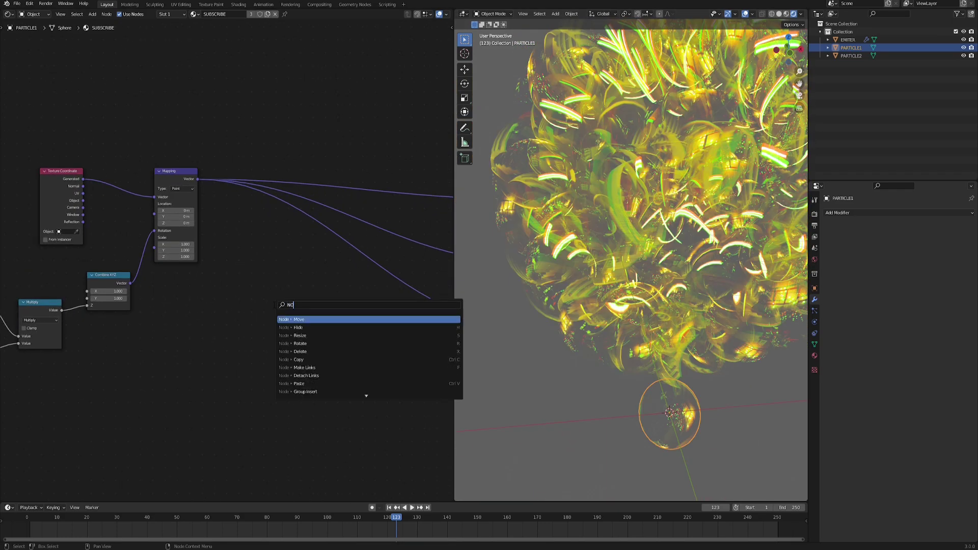
text(noise)
key(Return)
click(270, 290)
scroll(281, 325, up, 1)
middle_drag(281, 325, 281, 300)
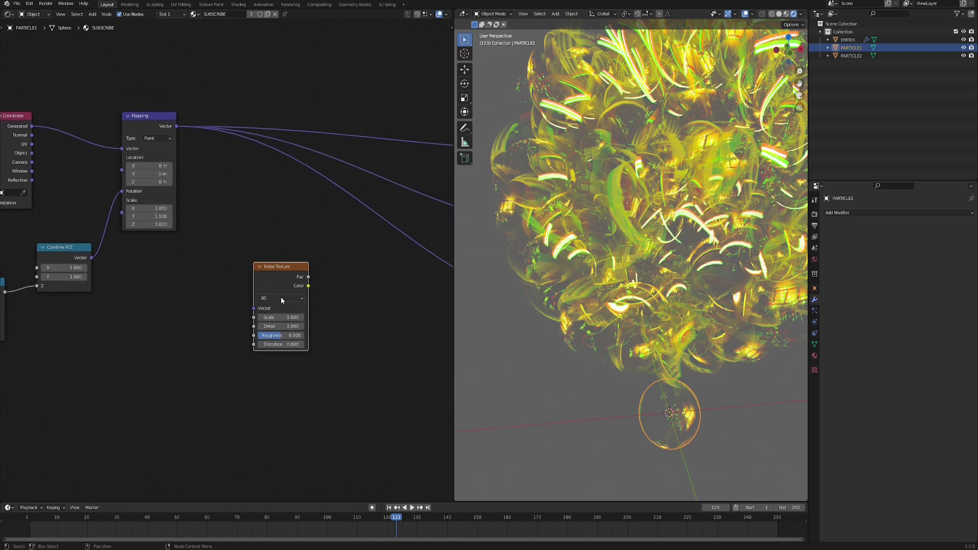
click(277, 334)
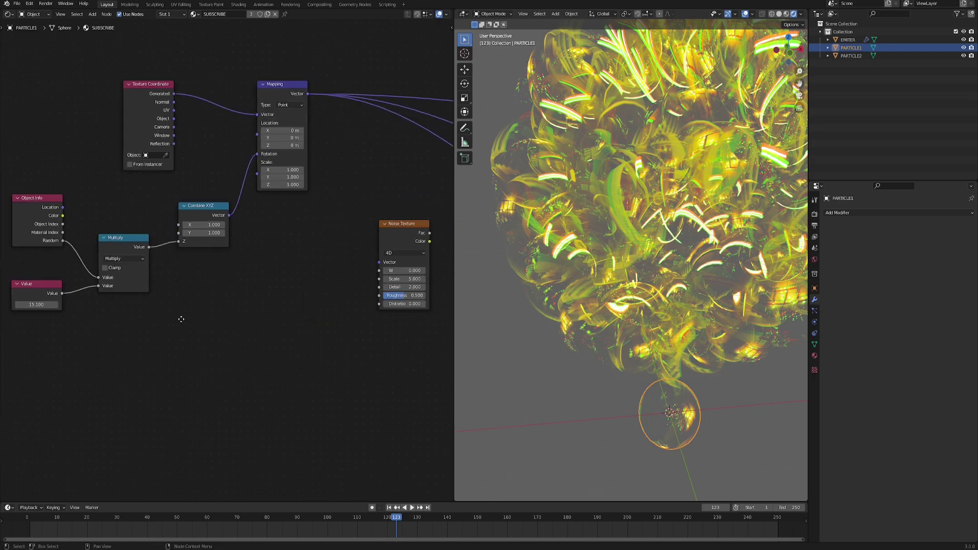
Duplicate the Object Info, Value and Multiply nodes and feed the copied Multiply result into the Noise Texture's W input
middle_drag(181, 319, 247, 321)
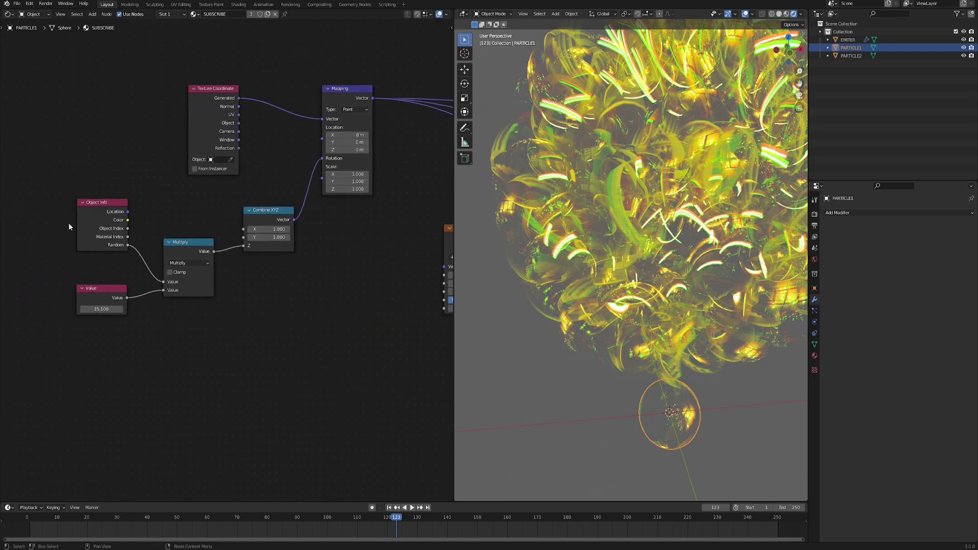
drag(32, 208, 191, 314)
middle_drag(219, 318, 207, 314)
key(shift+d)
click(338, 379)
middle_drag(338, 379, 223, 398)
scroll(280, 370, up, 3)
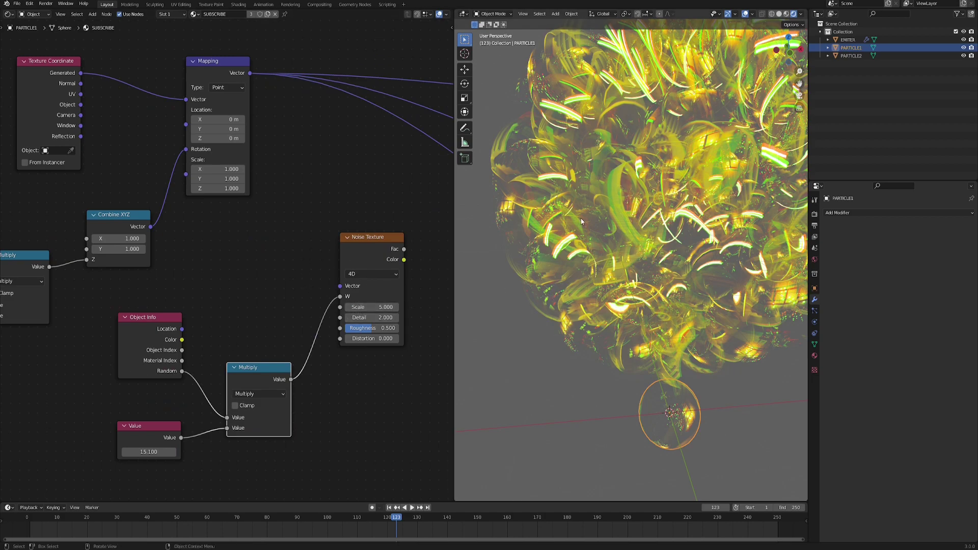
Connect Mapping's Vector to the Noise Texture's Vector and a new MixRGB node's Color1, with the noise Color feeding Color2
middle_drag(273, 338, 250, 350)
drag(225, 86, 318, 299)
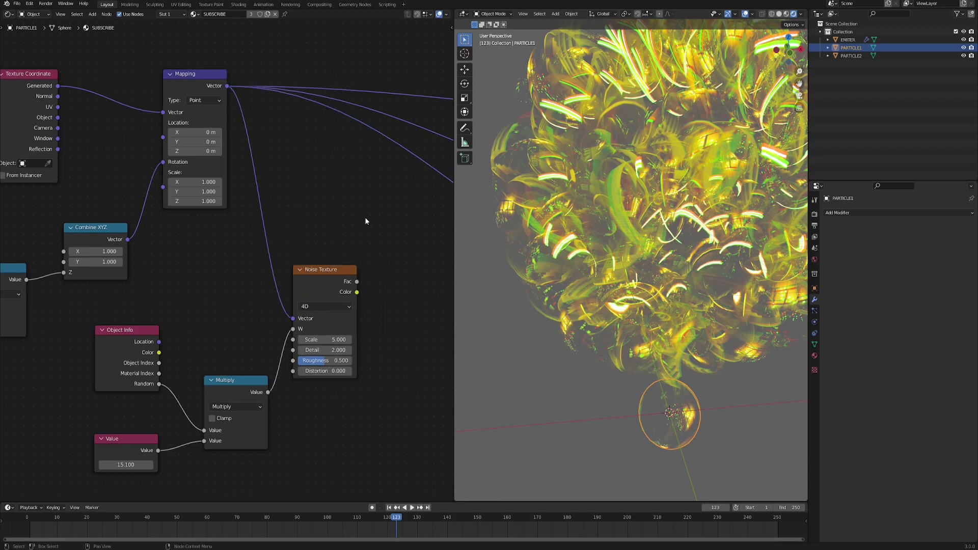
key(F3)
text(mixrg)
key(Return)
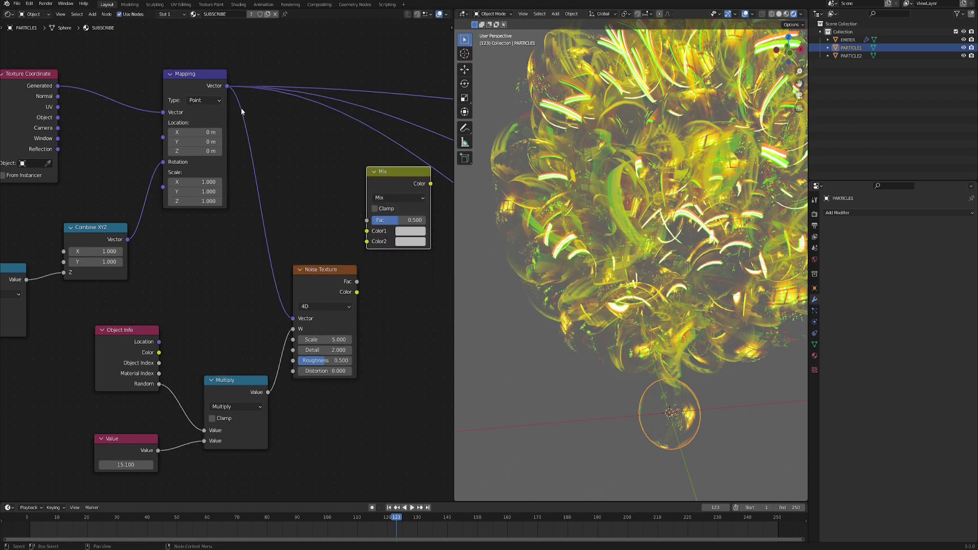
drag(223, 86, 309, 183)
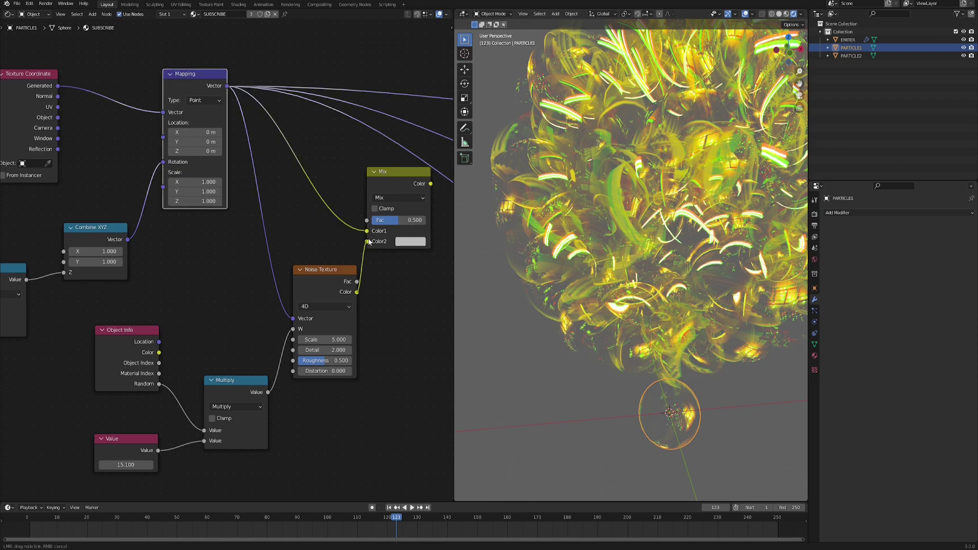
Set the mix node's blending mode to Linear Light with a factor of 0.242 and preview its output on the particles
click(396, 198)
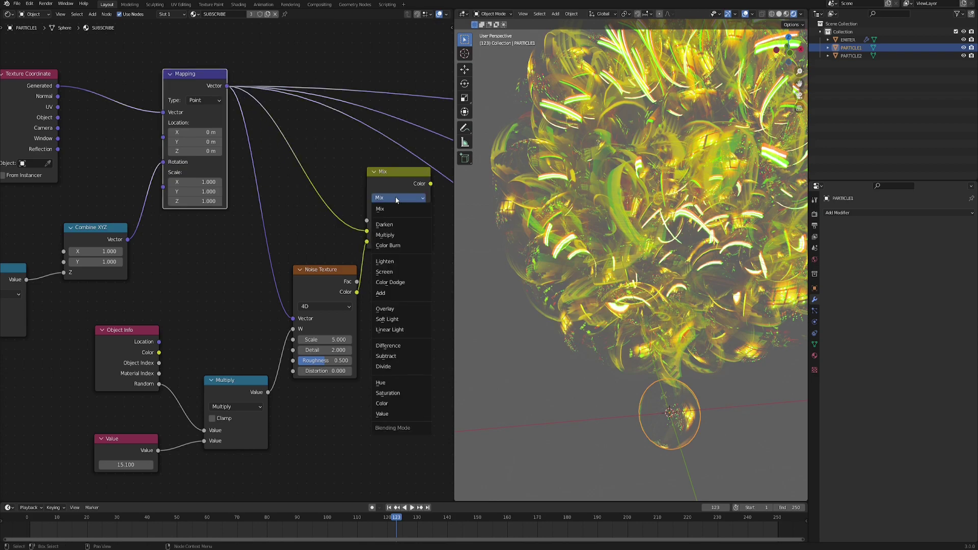
click(391, 329)
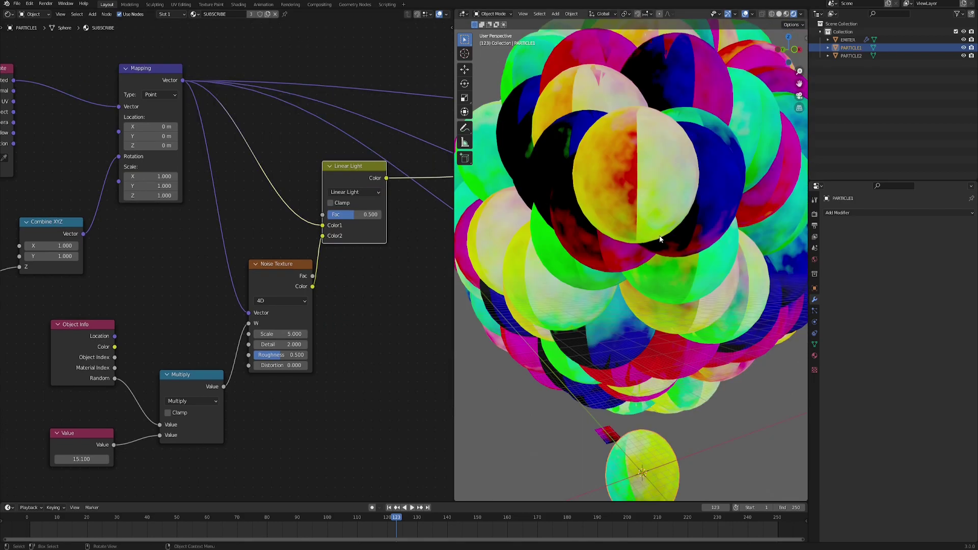
middle_drag(659, 239, 634, 255)
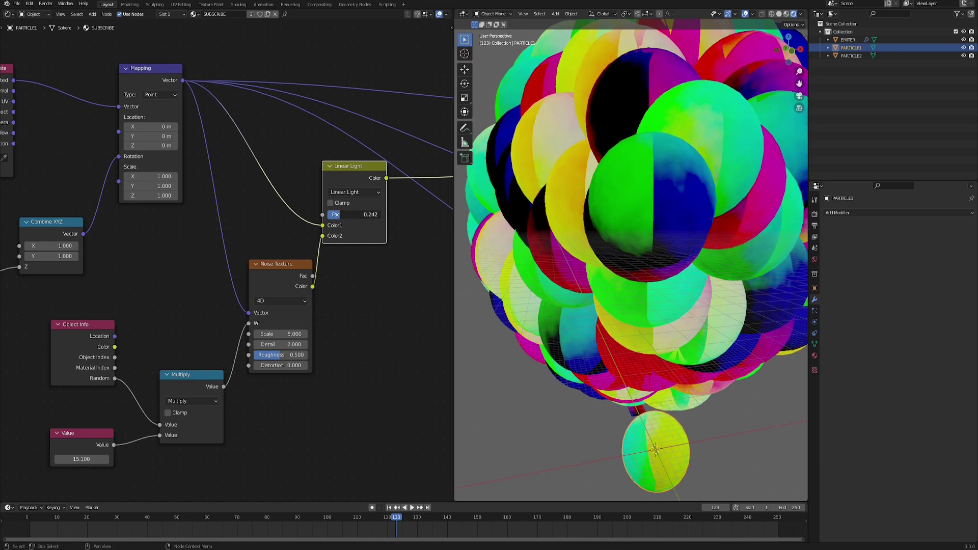
Connect the Linear Light Color to the Normal inputs of all three Refraction BSDF nodes and preview the combined shader
scroll(367, 301, down, 1)
middle_drag(397, 247, 131, 288)
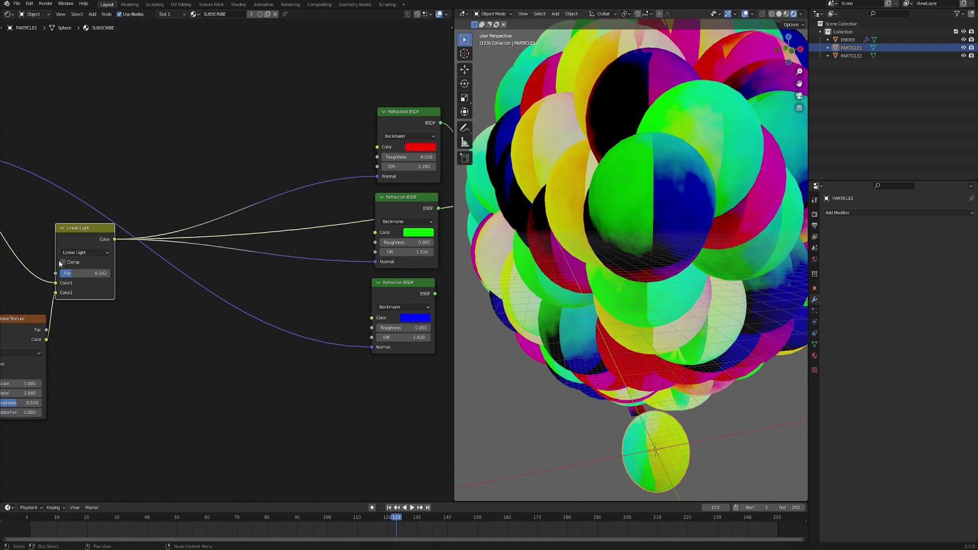
scroll(151, 279, down, 3)
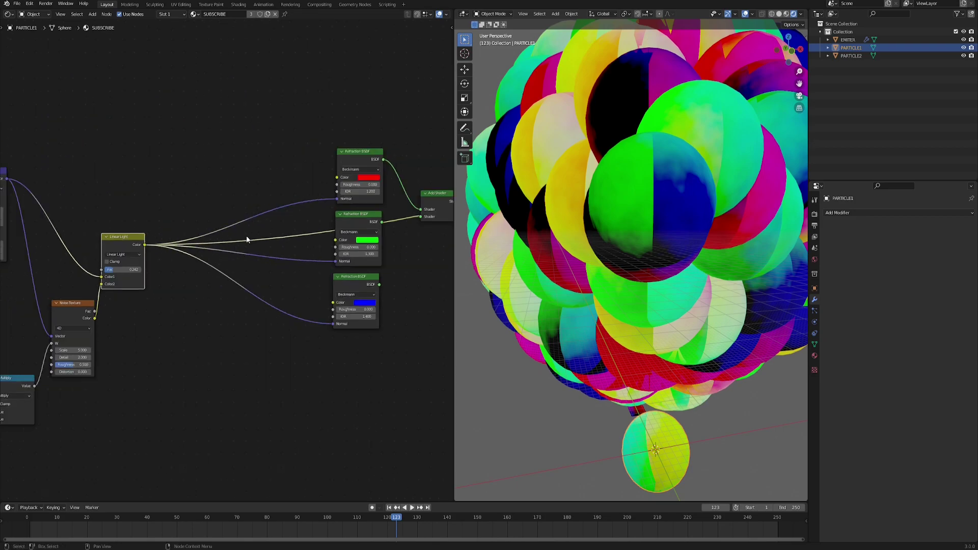
middle_drag(250, 234, 2, 262)
ctrl+shift+click(353, 202)
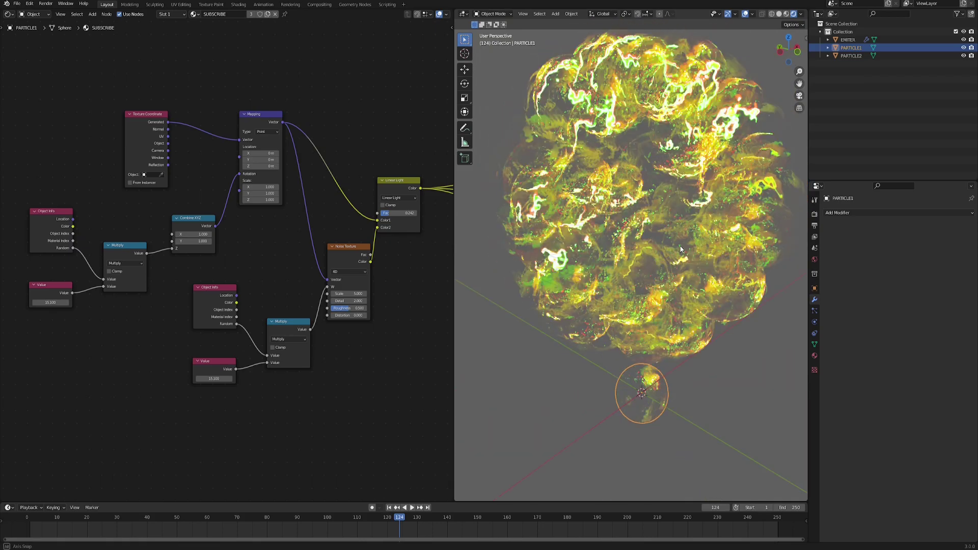
Lower the Linear Light factor to 0.109 and the Noise Texture scale to about 4.6
middle_drag(680, 249, 622, 199)
scroll(420, 253, up, 4)
middle_drag(386, 264, 341, 312)
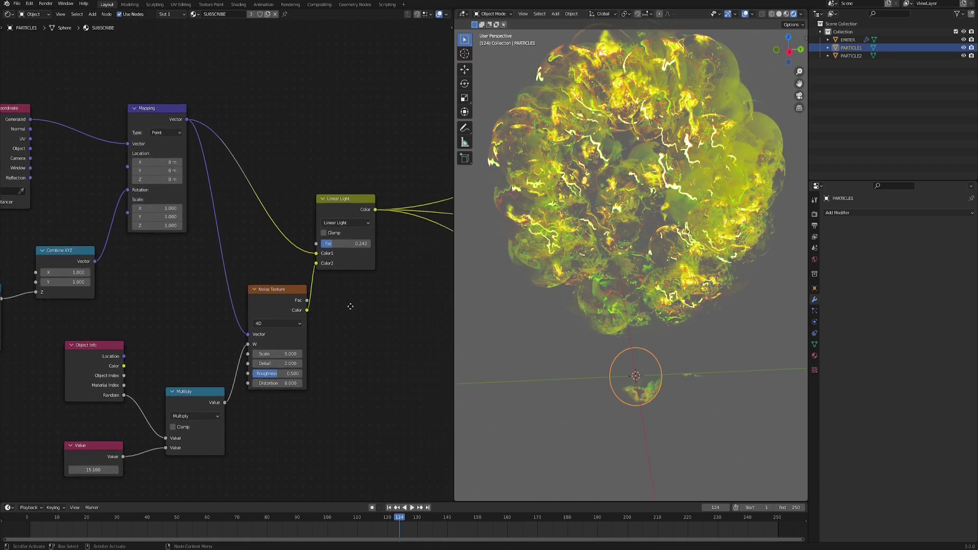
drag(356, 247, 319, 248)
mouse_move(509, 229)
middle_down()
mouse_move(585, 215)
mouse_move(524, 215)
middle_up()
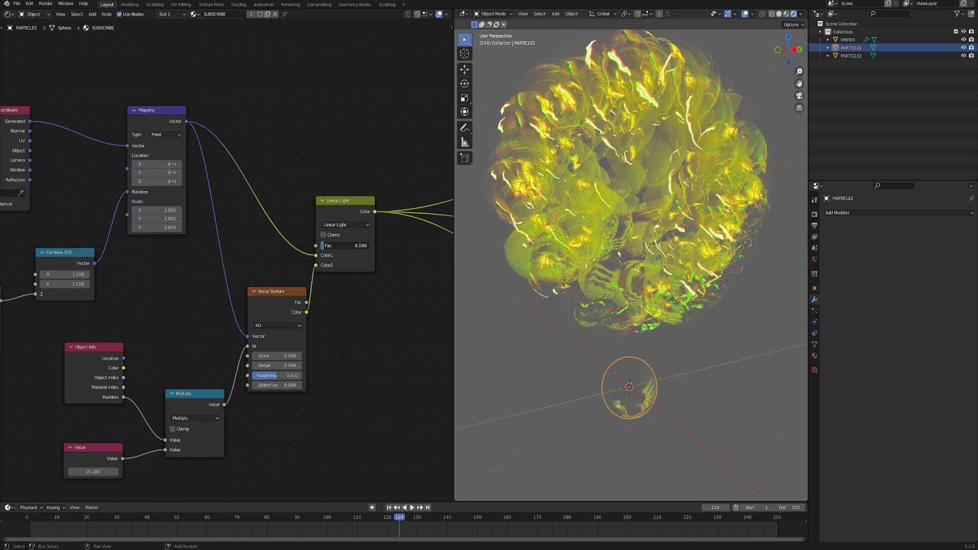
drag(331, 246, 331, 246)
scroll(547, 201, up, 1)
middle_drag(580, 204, 552, 188)
scroll(558, 196, up, 1)
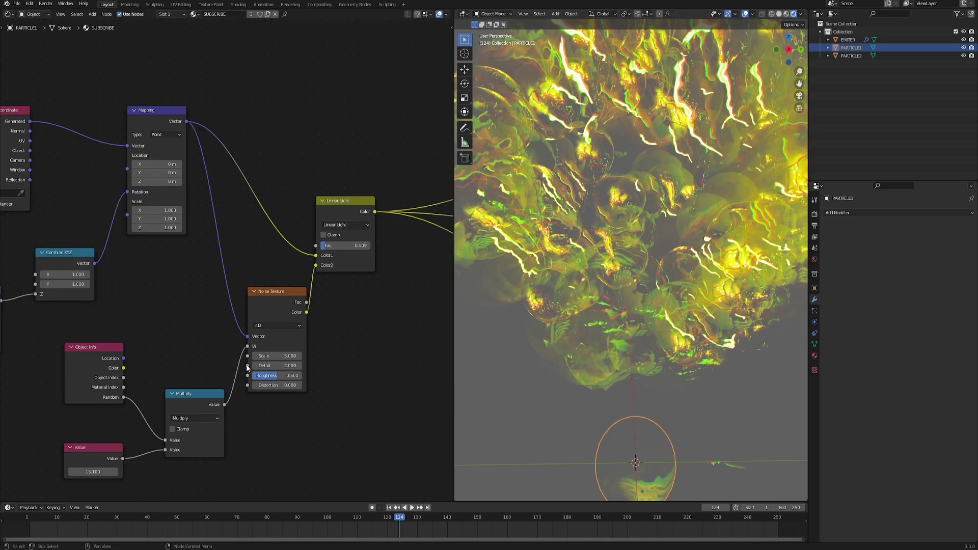
drag(280, 356, 251, 356)
drag(252, 356, 251, 356)
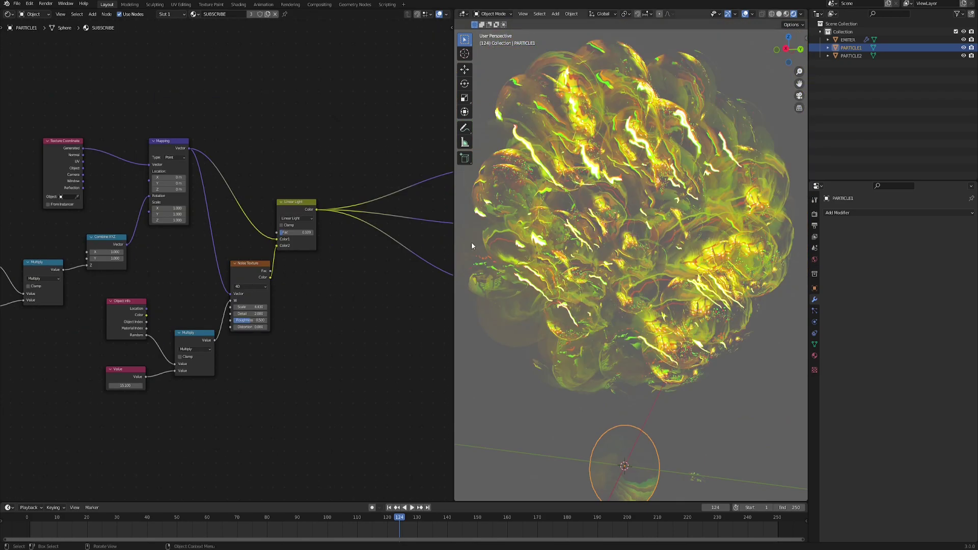
Widen the 3D viewport over the node editor and scale PARTICLE1 down to about a third of its size
drag(453, 250, 141, 265)
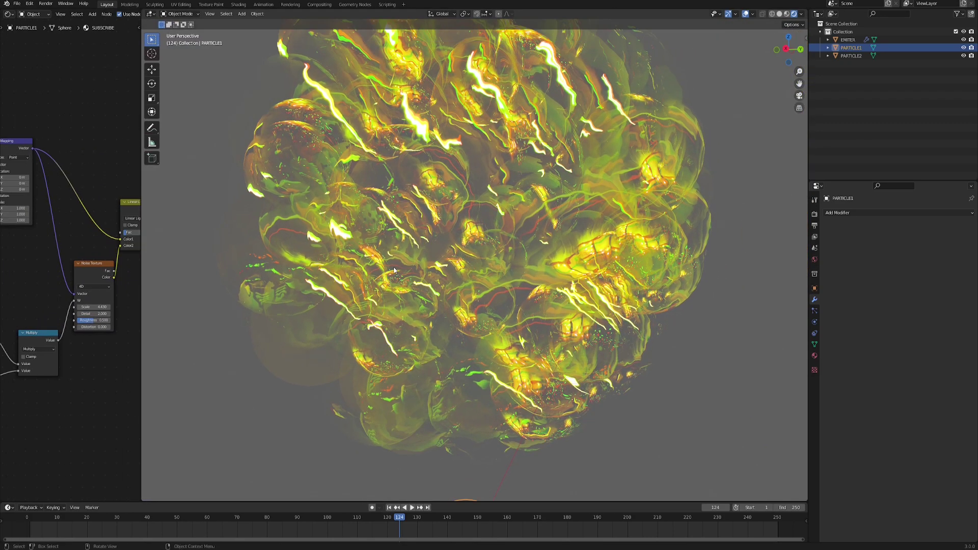
middle_drag(450, 283, 618, 394)
scroll(468, 280, down, 3)
middle_drag(441, 251, 487, 240)
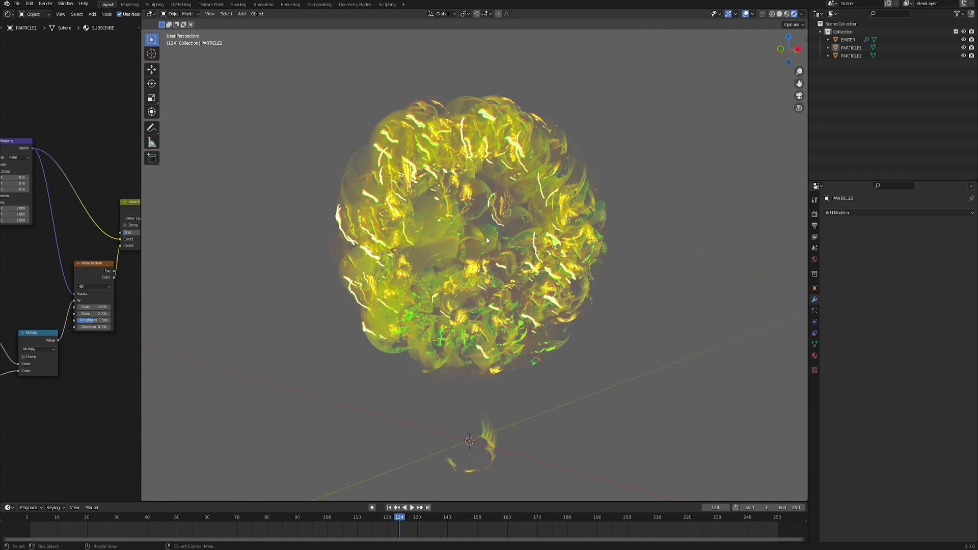
middle_drag(473, 302, 637, 432)
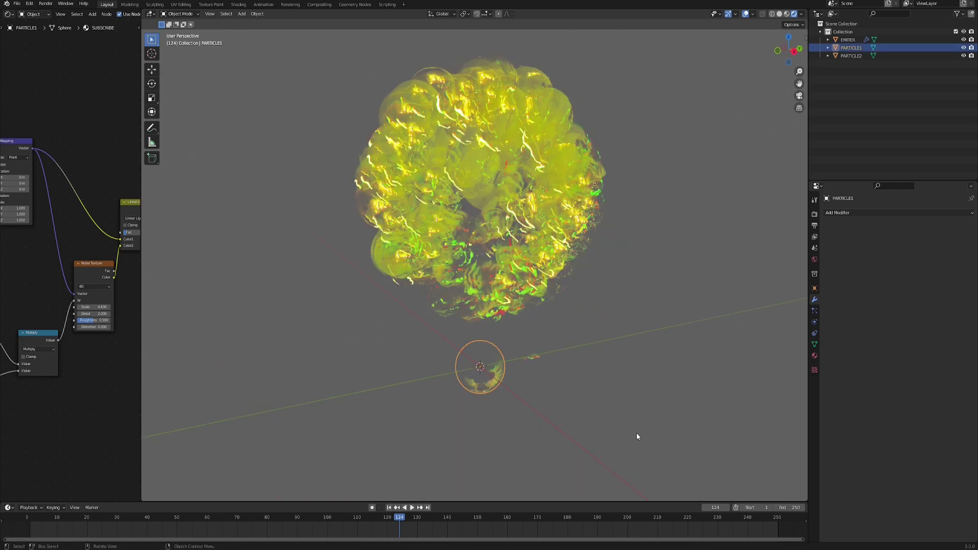
key(s)
click(540, 406)
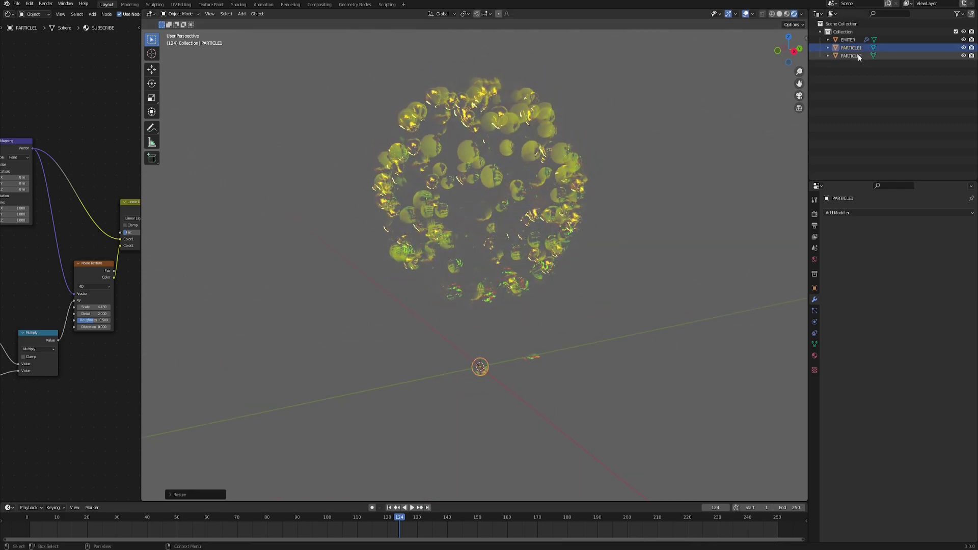
Set the EMITTER particle system's emission to start at frame -50 and end at frame 250, with the animation playing
click(845, 41)
click(813, 312)
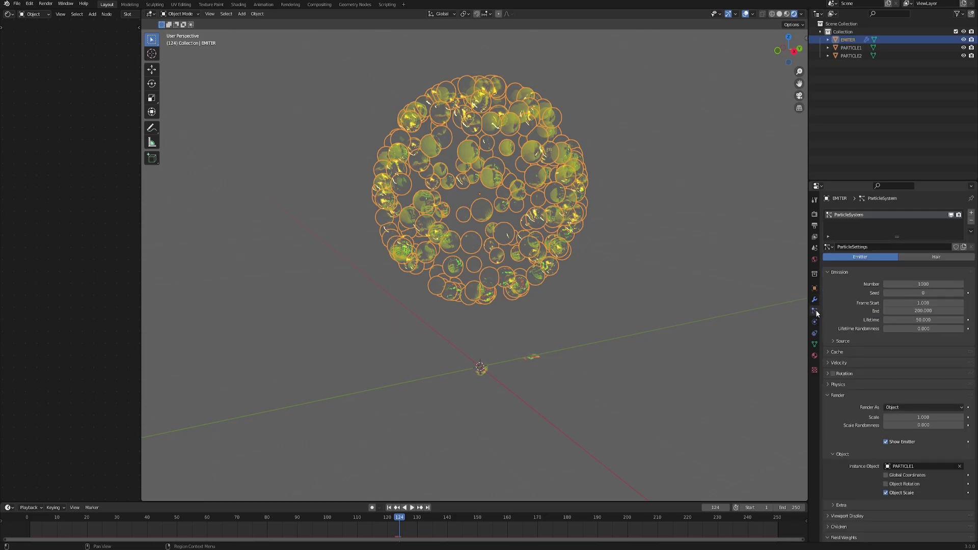
scroll(503, 385, up, 1)
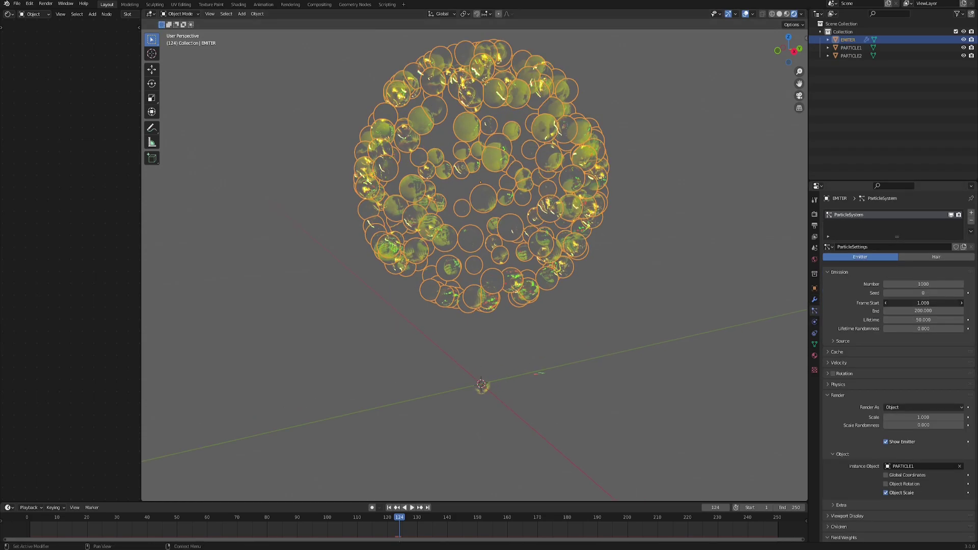
text(50)
key(Return)
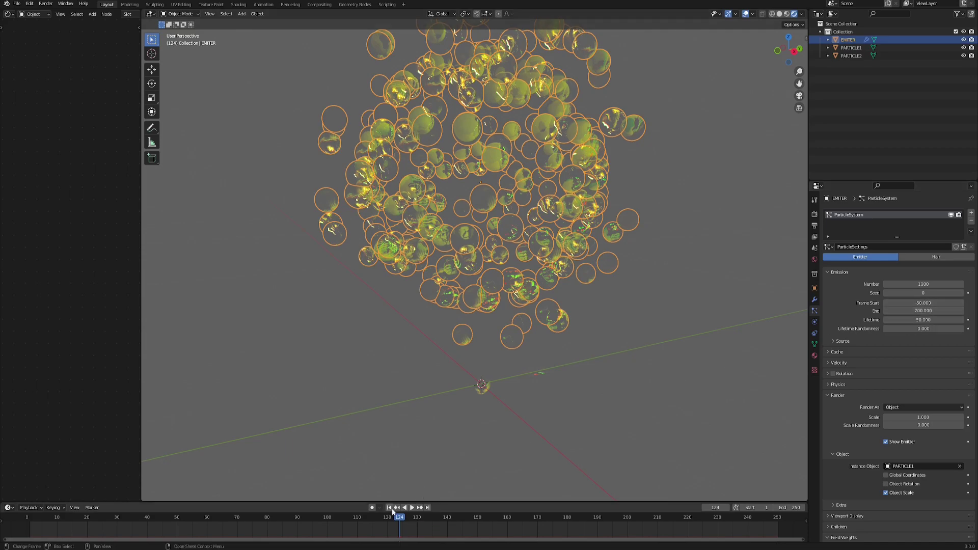
key(space)
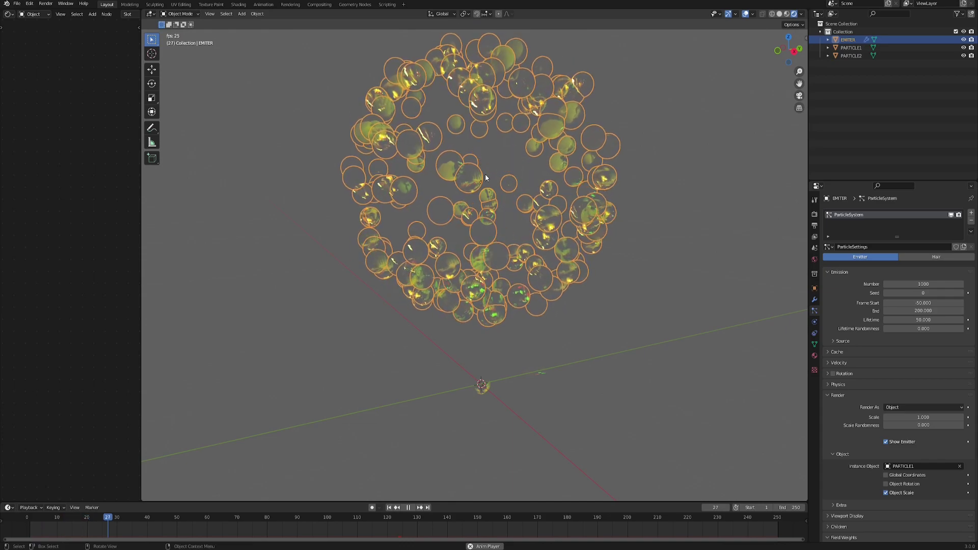
double_click(926, 311)
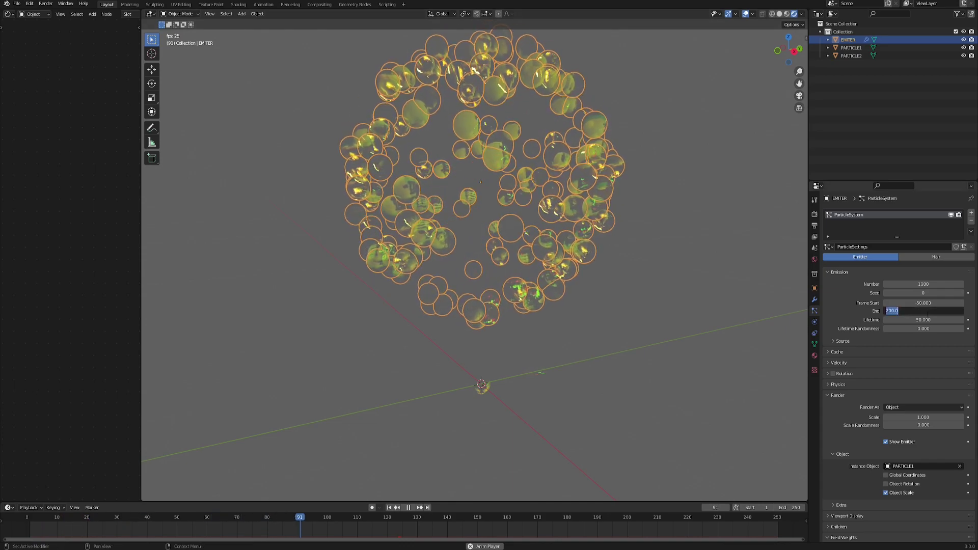
text(250)
key(Return)
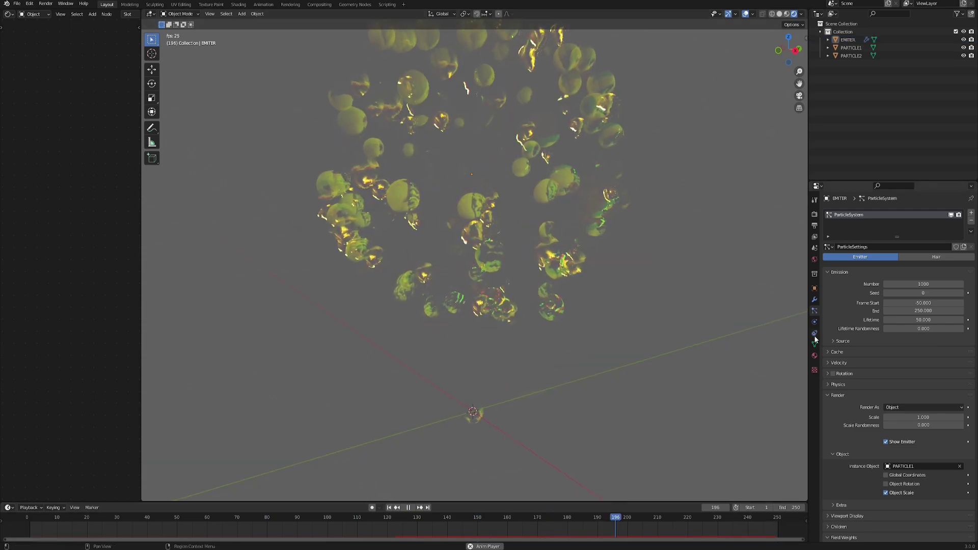
Make the EMITTER emit its particles from Volume and check the distribution during playback
click(843, 342)
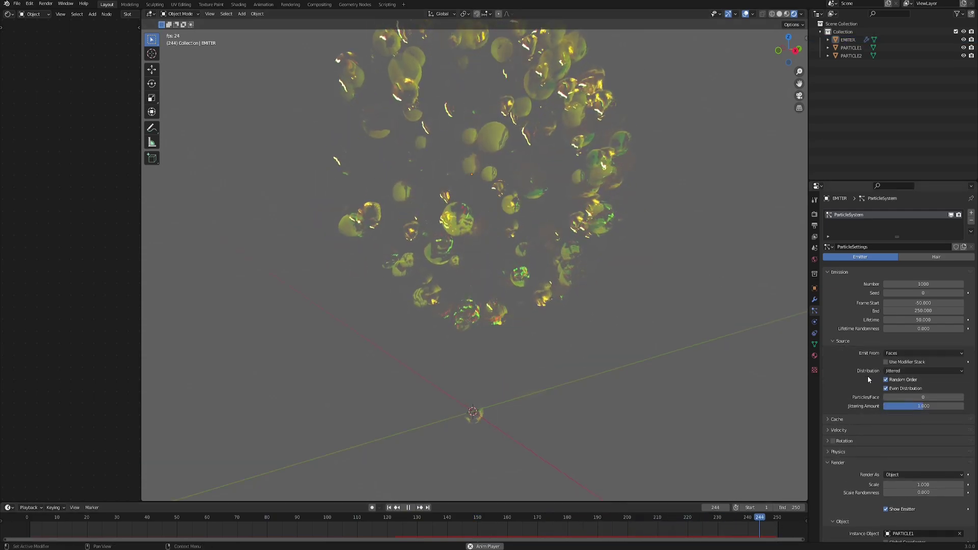
click(914, 353)
click(911, 379)
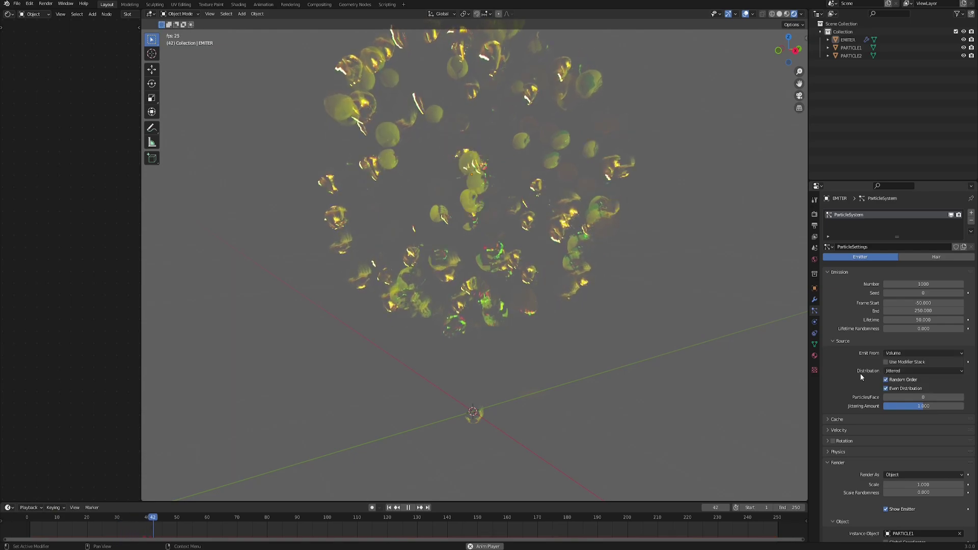
middle_drag(398, 265, 419, 268)
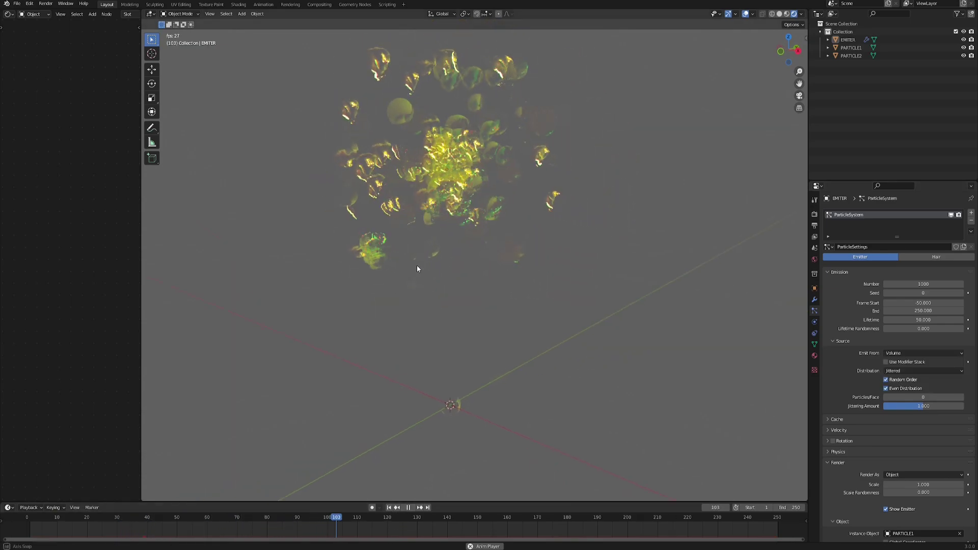
scroll(466, 183, down, 1)
shift+middle_drag(469, 177, 501, 196)
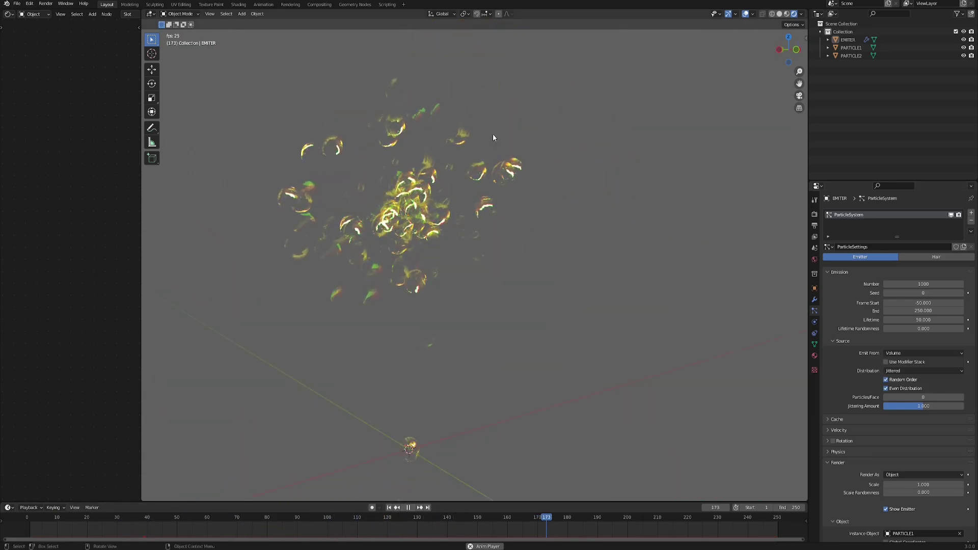
middle_drag(521, 245, 659, 345)
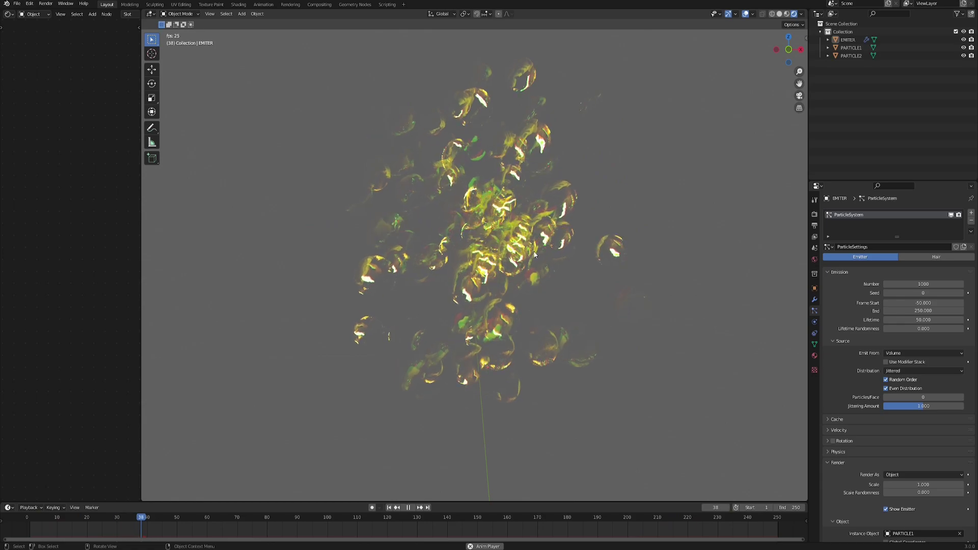
scroll(845, 304, down, 10)
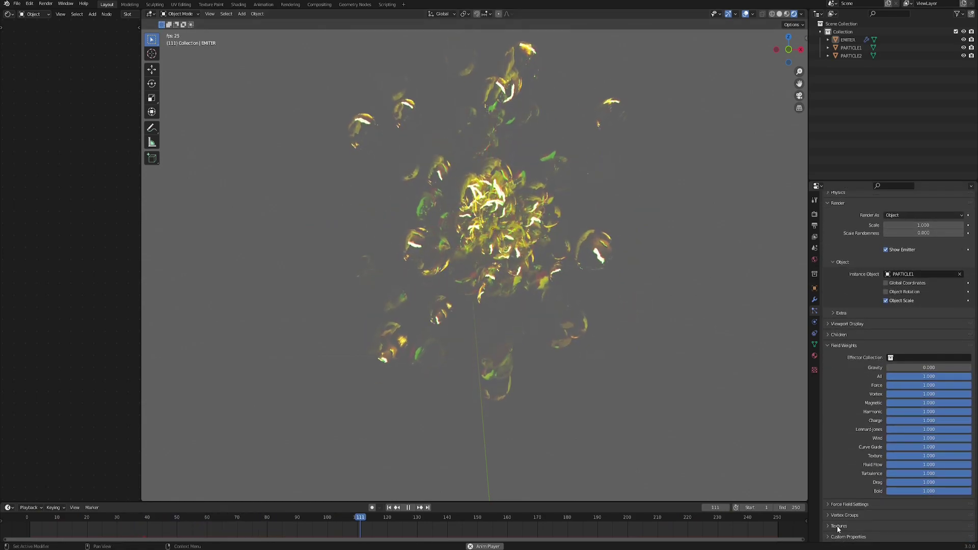
Add a texture named "particle fade" to the EMITTER's particle system and set its type to Blend
click(839, 525)
scroll(865, 506, down, 3)
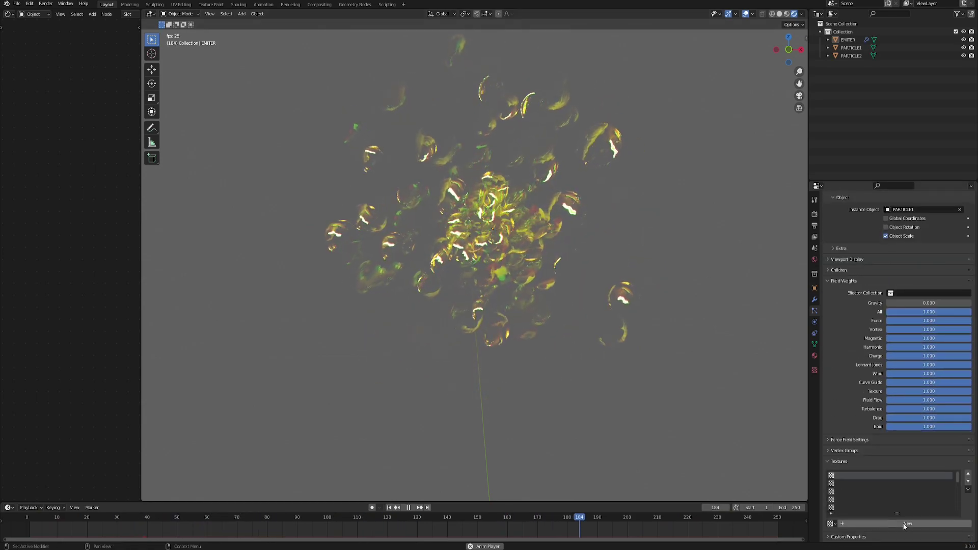
click(815, 371)
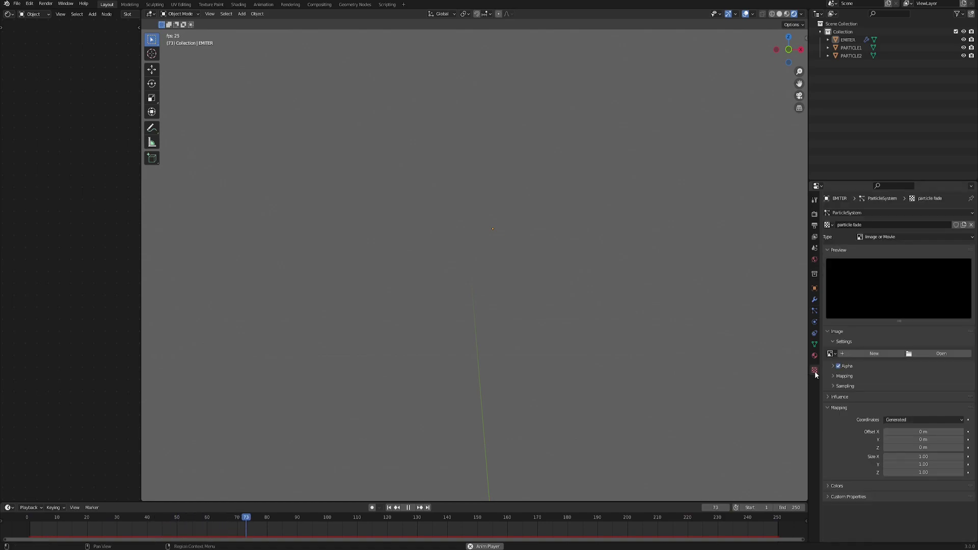
click(906, 237)
click(878, 254)
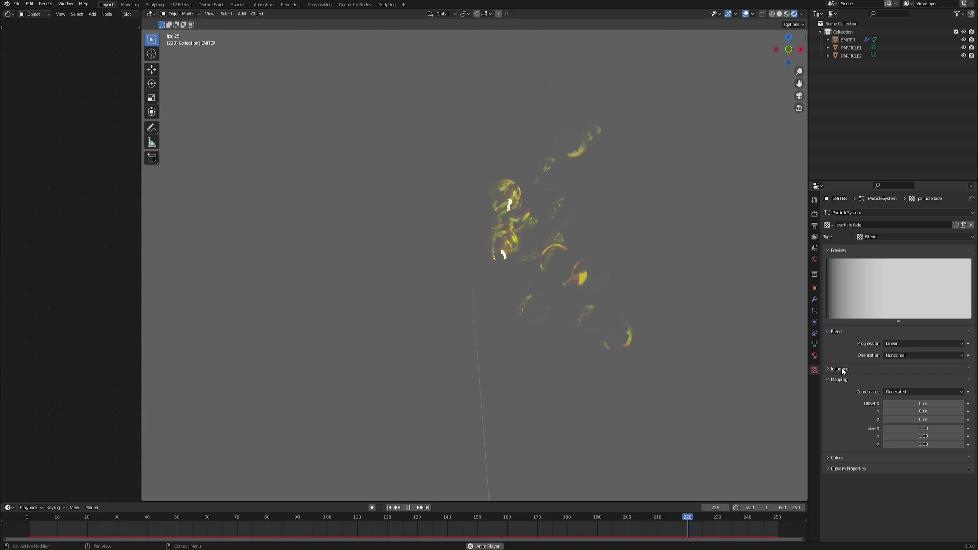
Make the particle fade texture influence only Size and set its mapping coordinates to Strand / Particle
click(841, 368)
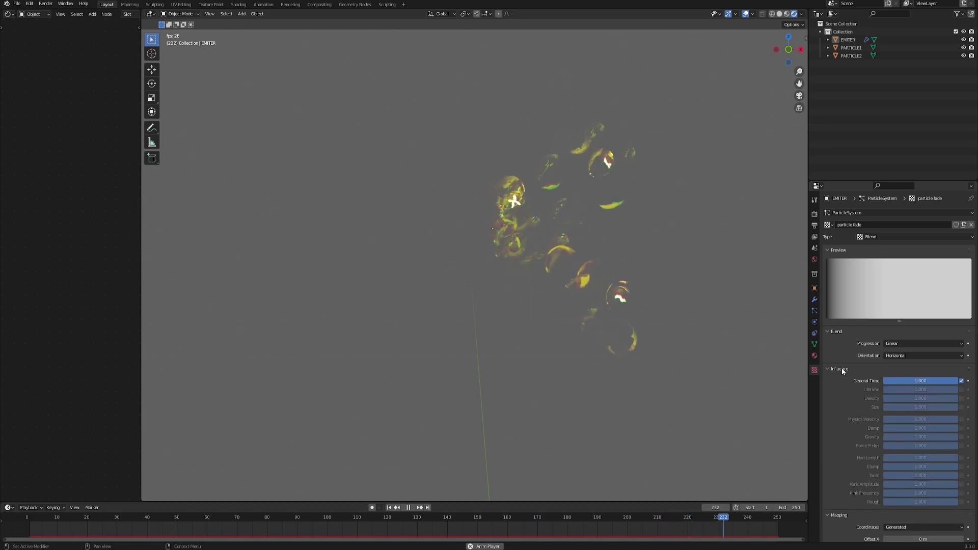
click(961, 408)
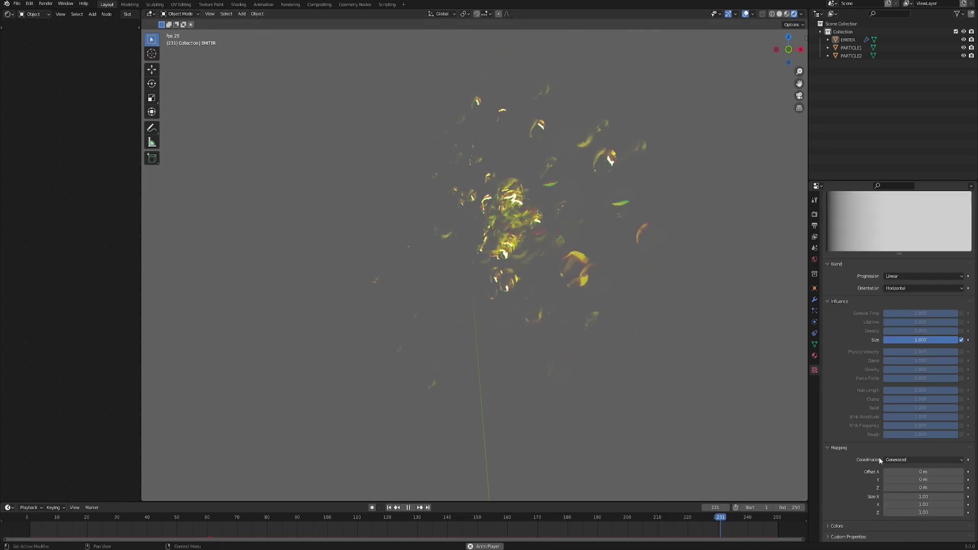
click(907, 460)
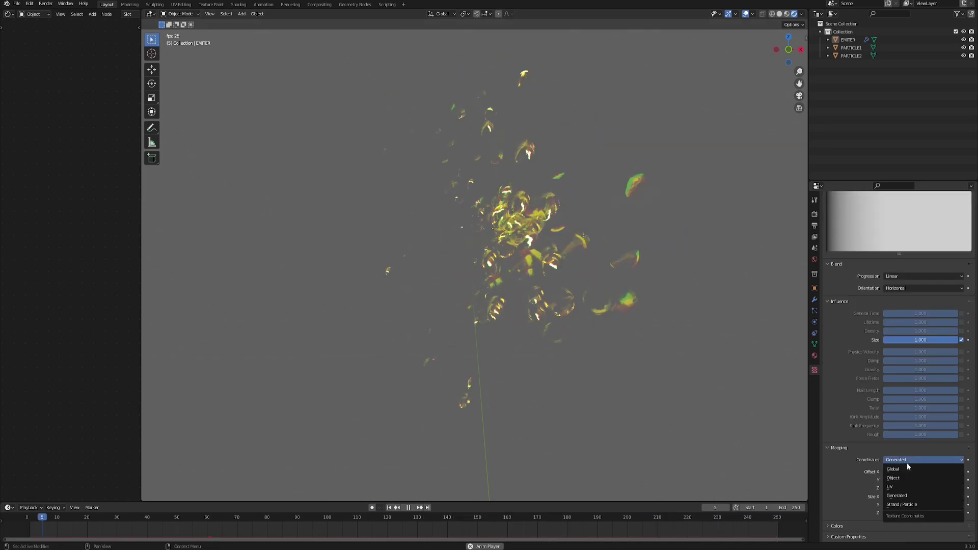
click(909, 504)
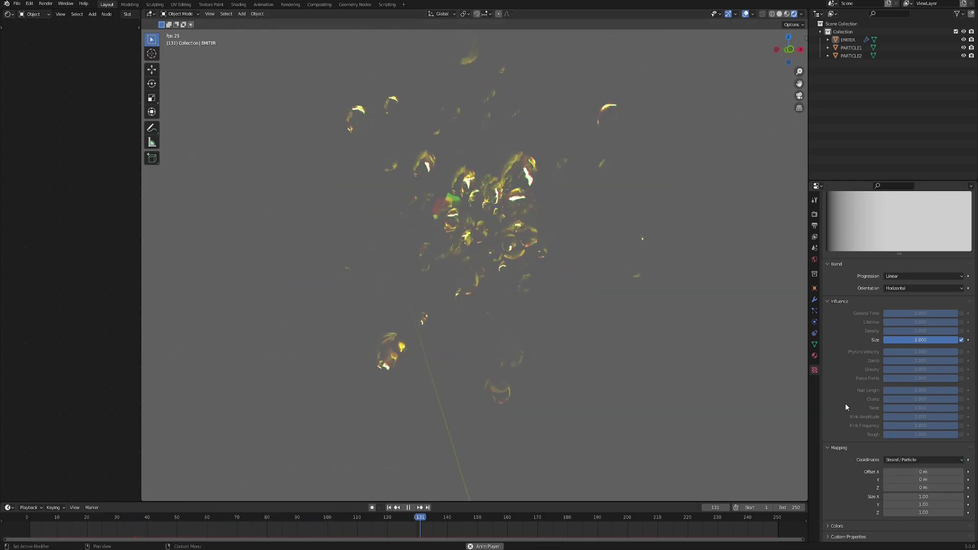
Enable the Color Ramp in the texture's Colors and move the white stop close to the ramp's black start
click(836, 525)
scroll(835, 359, down, 4)
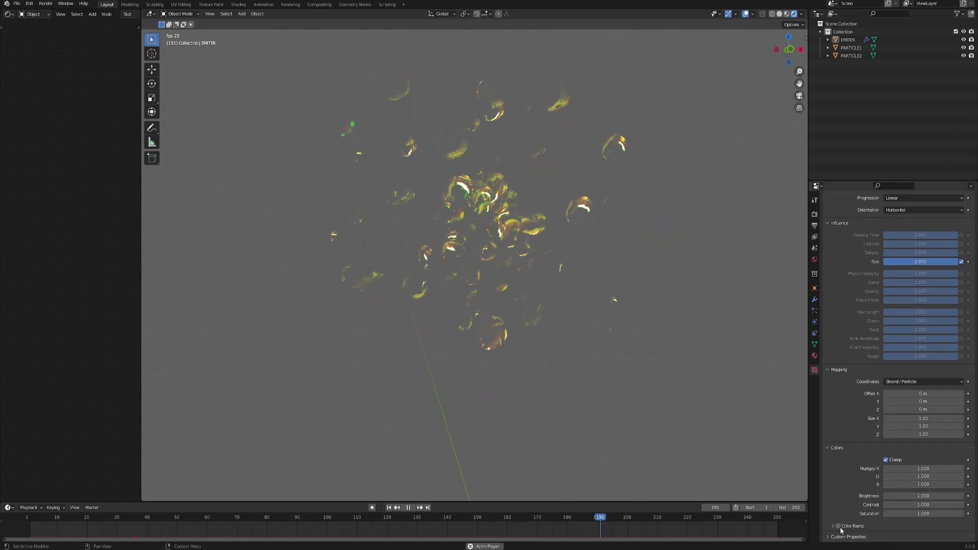
scroll(855, 530, down, 2)
click(912, 523)
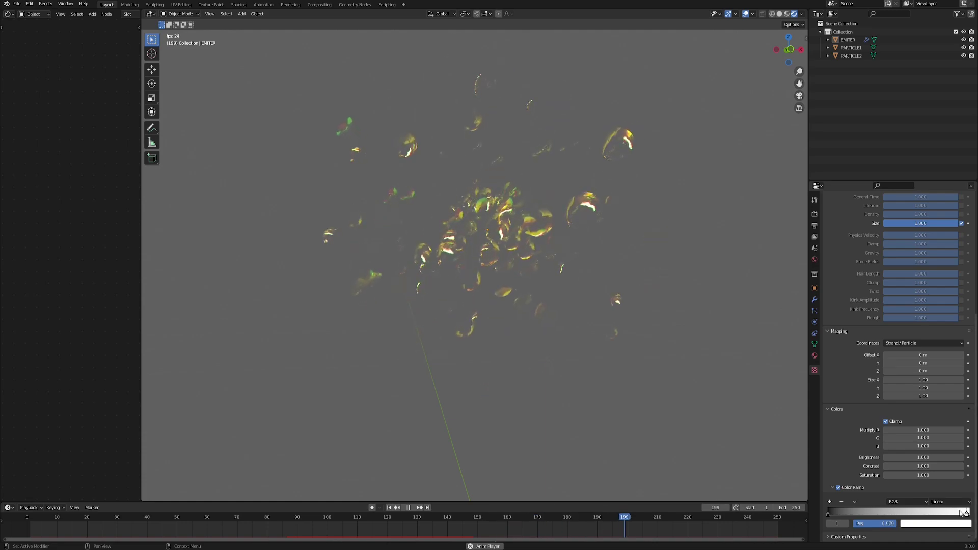
drag(845, 516, 841, 515)
Add a color stop, move it near the far end of the ramp and make it white
click(829, 502)
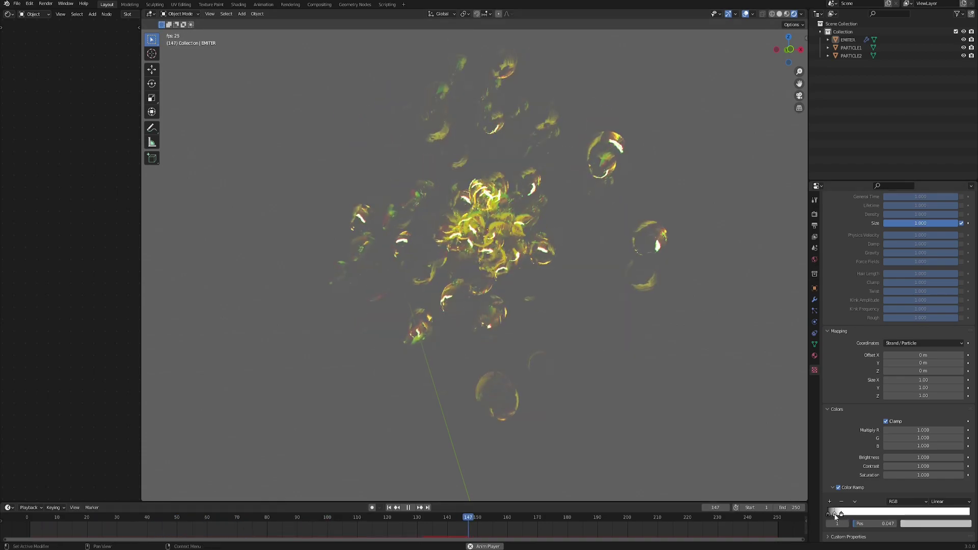
drag(834, 514, 934, 517)
click(954, 523)
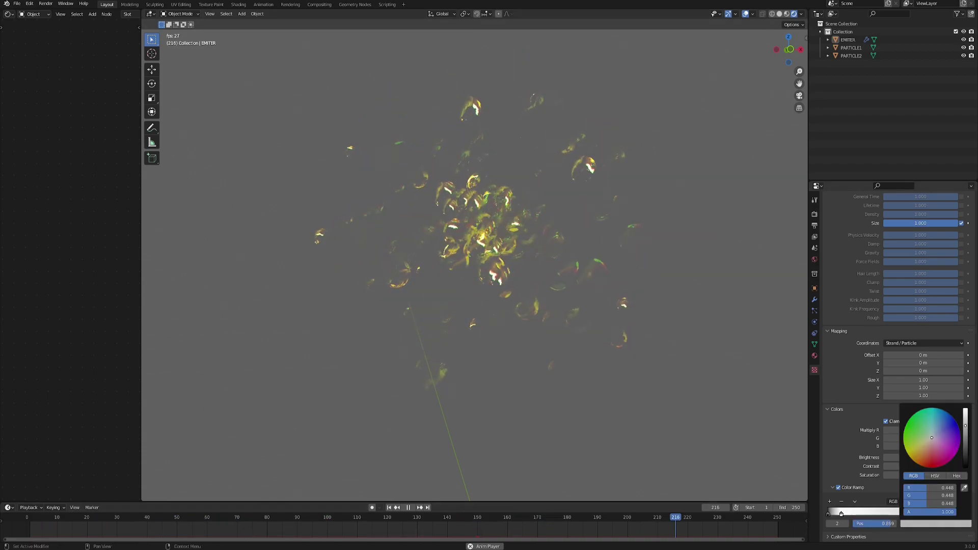
drag(965, 426, 965, 408)
Add another color stop at the very end of the ramp, about 0.99, and make it black
click(830, 501)
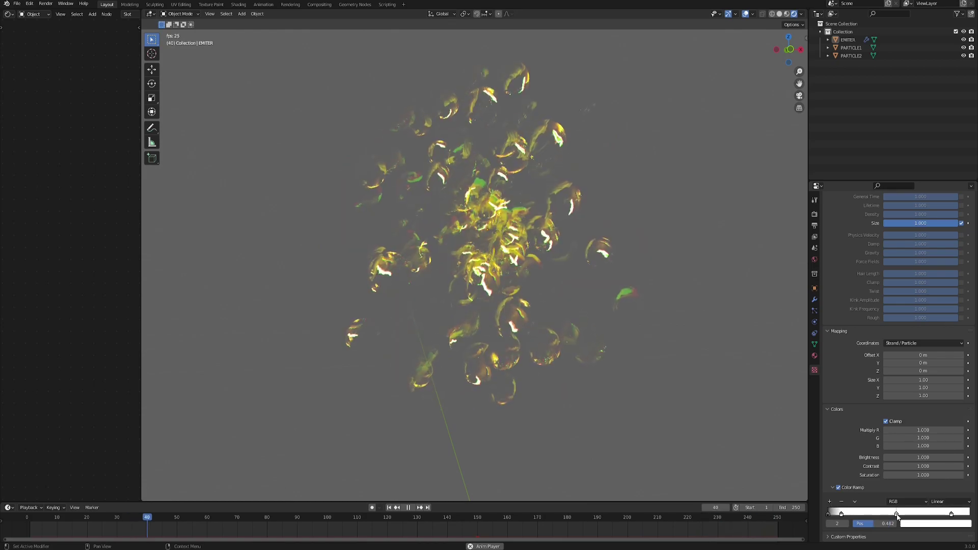
drag(897, 514, 969, 515)
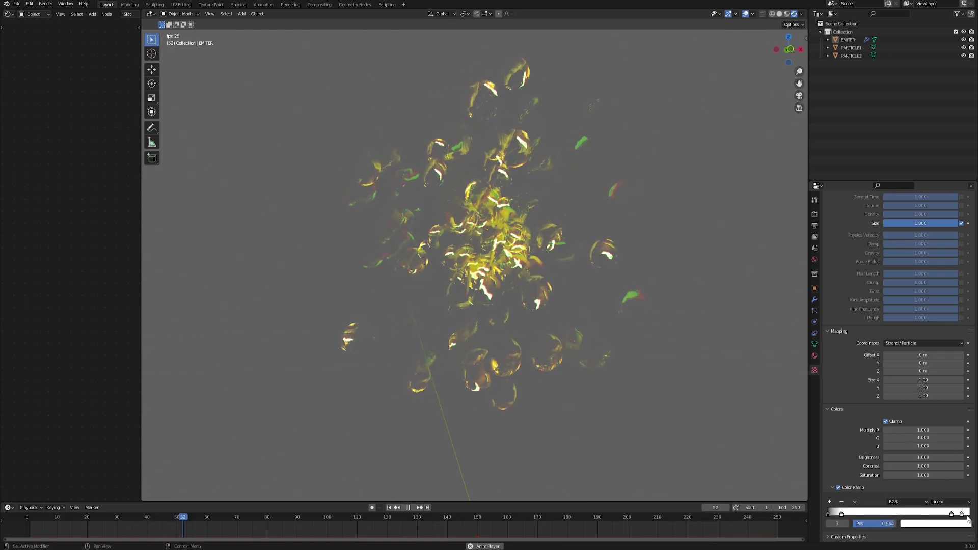
click(963, 523)
drag(968, 454, 967, 468)
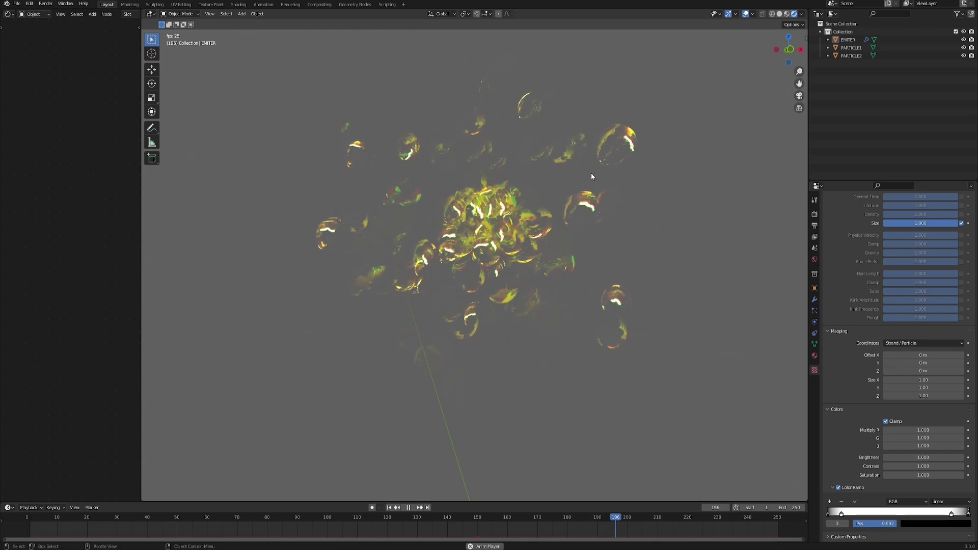
Enable Rotation in the EMITTER's particle system and set Randomize to 1.000
middle_drag(593, 287, 497, 305)
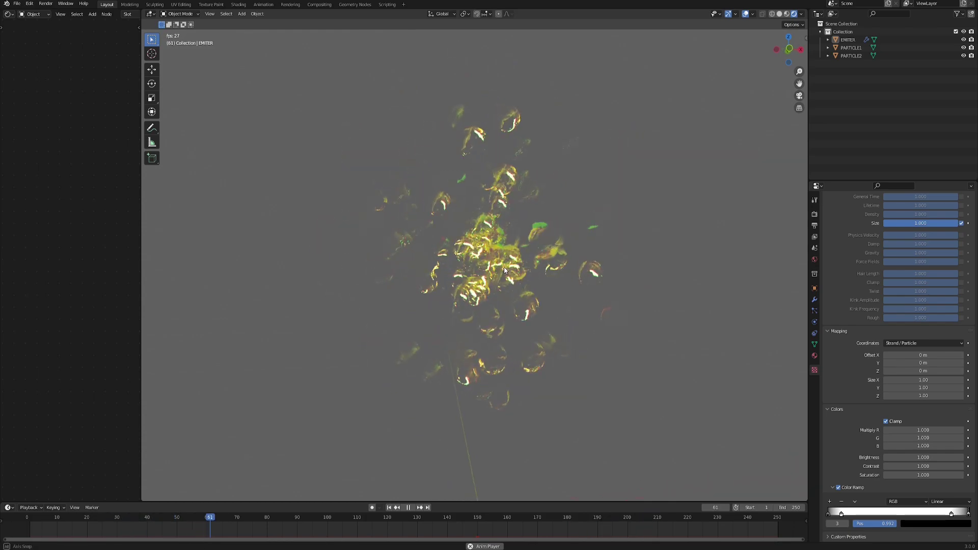
click(538, 275)
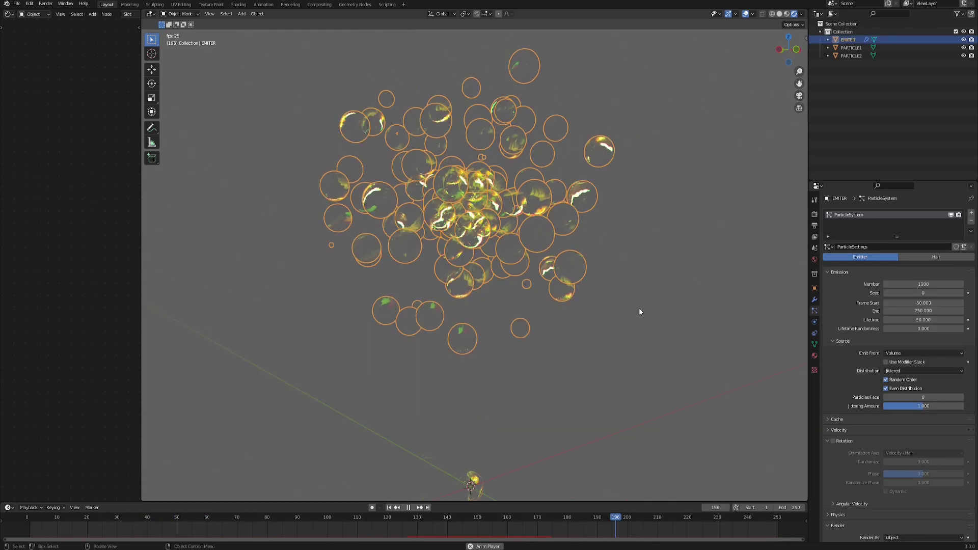
click(814, 311)
scroll(831, 396, down, 2)
click(833, 393)
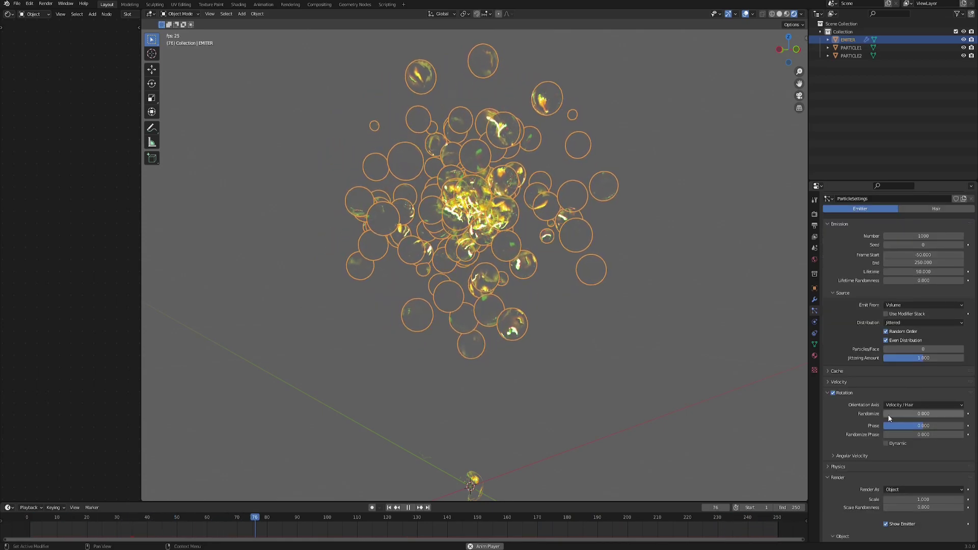
drag(887, 415, 964, 414)
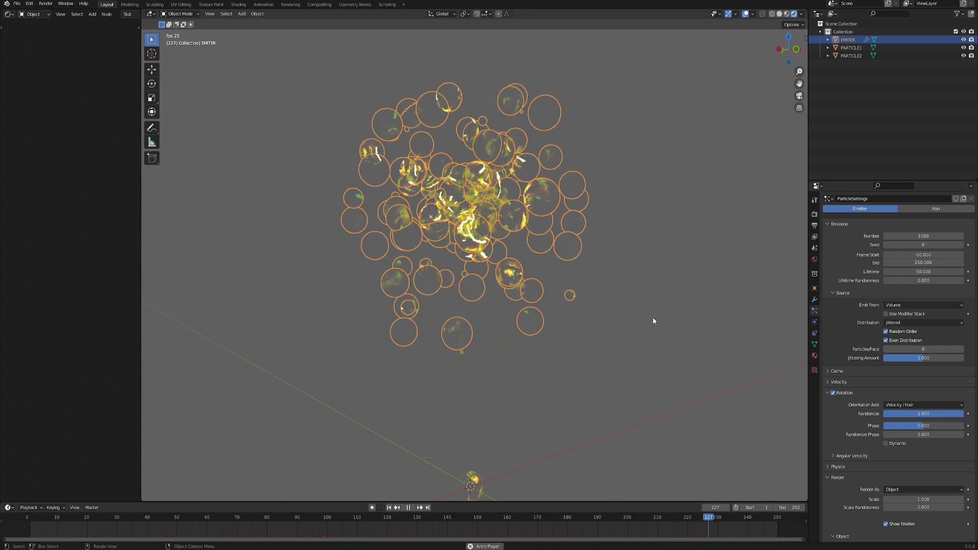
Add an Empty to the scene and give it a force field
click(632, 326)
key(shift+a)
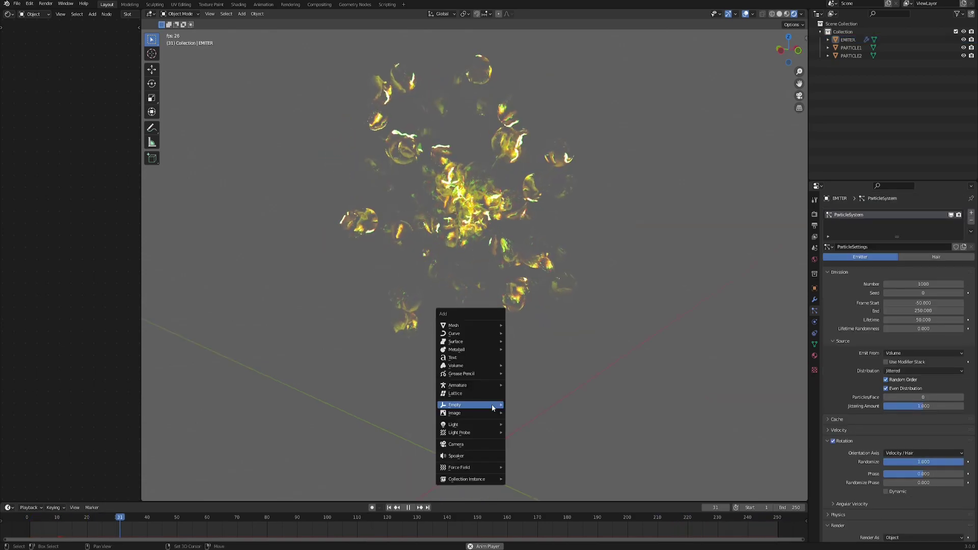
mouse_move(488, 407)
click(547, 405)
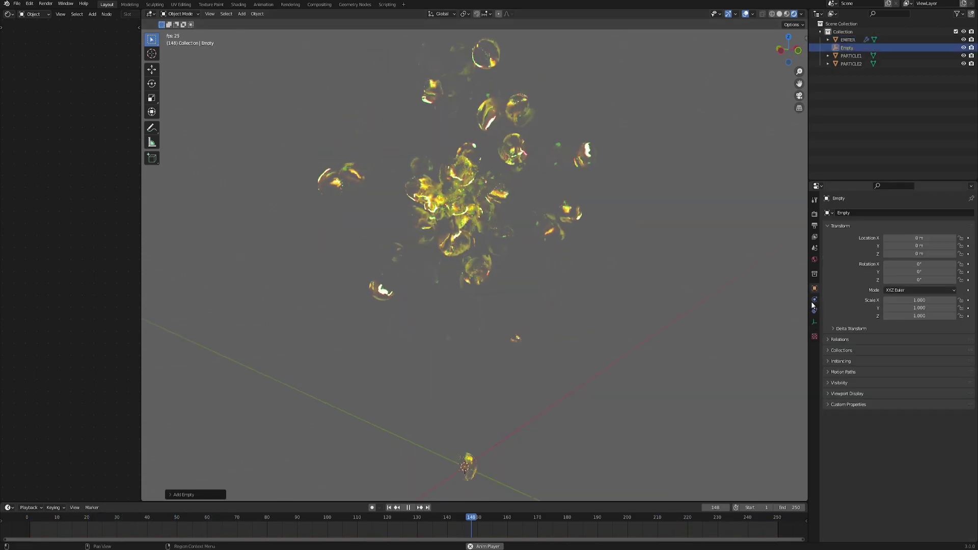
click(849, 214)
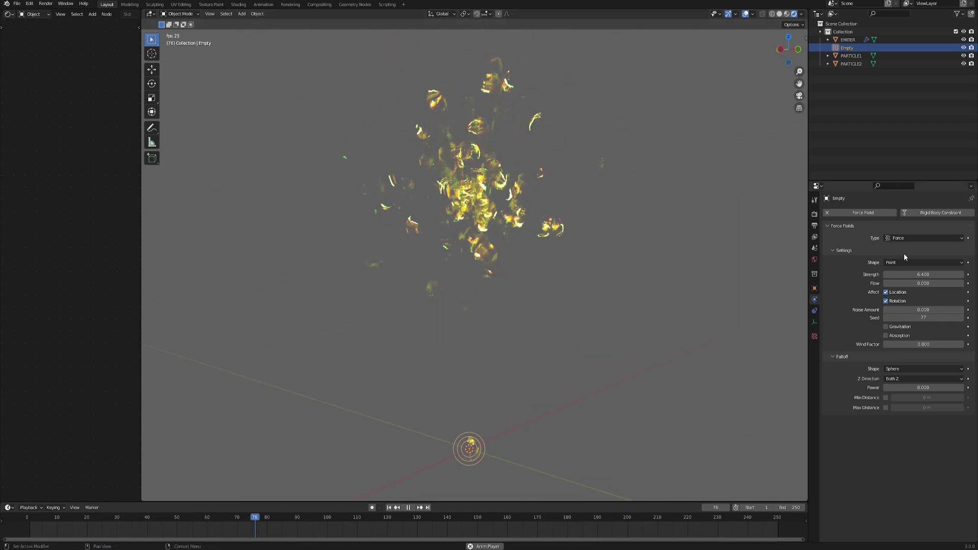
Try the Wind type for the Empty's force field
click(941, 238)
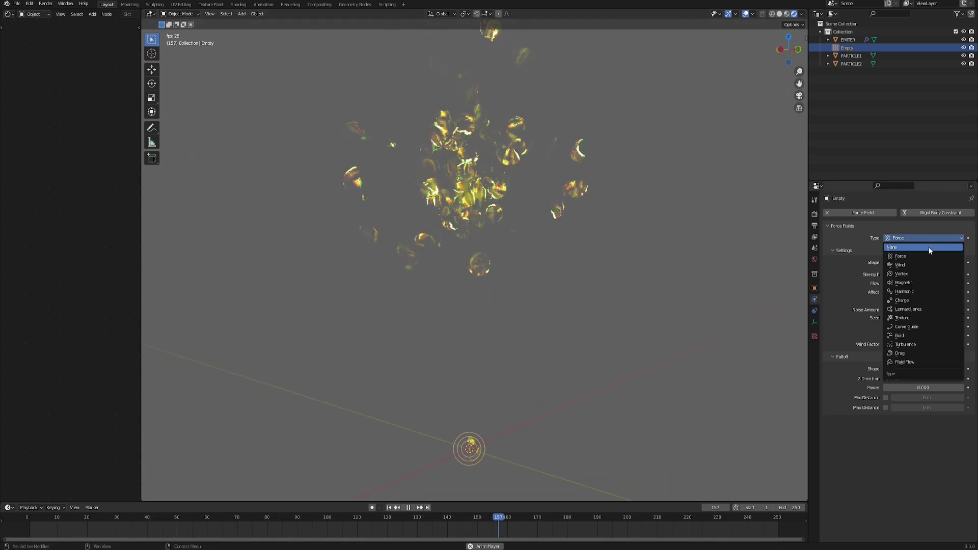
click(909, 258)
click(906, 236)
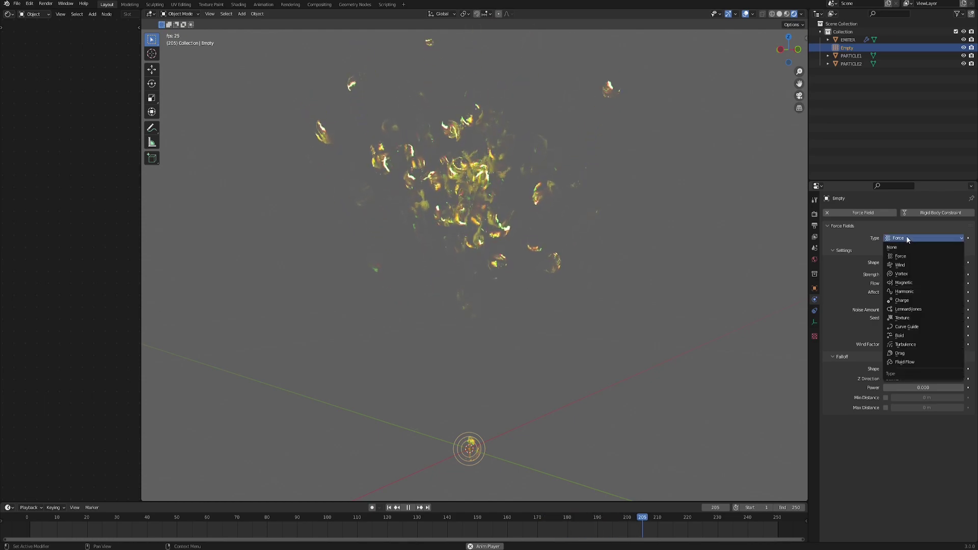
click(900, 265)
click(909, 238)
click(908, 258)
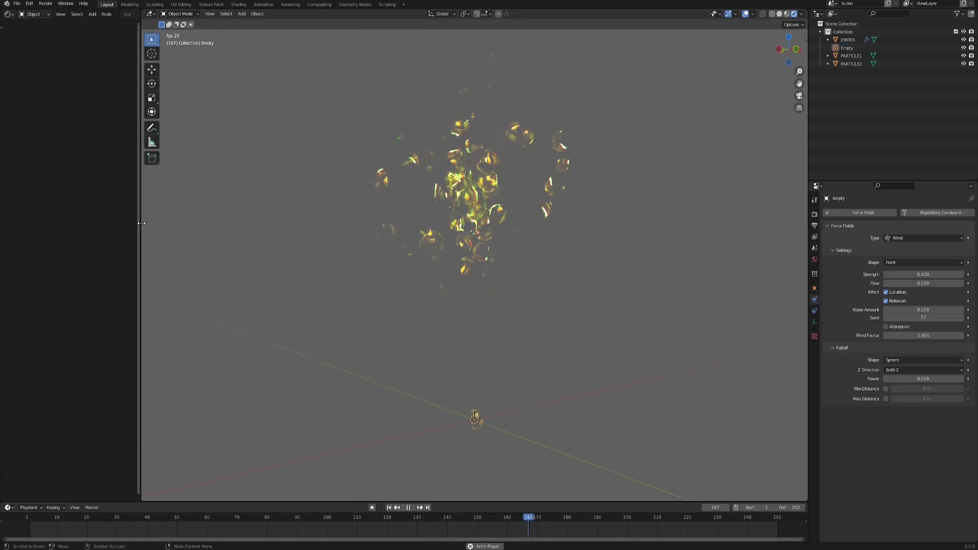
Set the Mix node's Color2 to black in the World shader and enlarge the 3D viewport over the node editor
drag(148, 223, 293, 251)
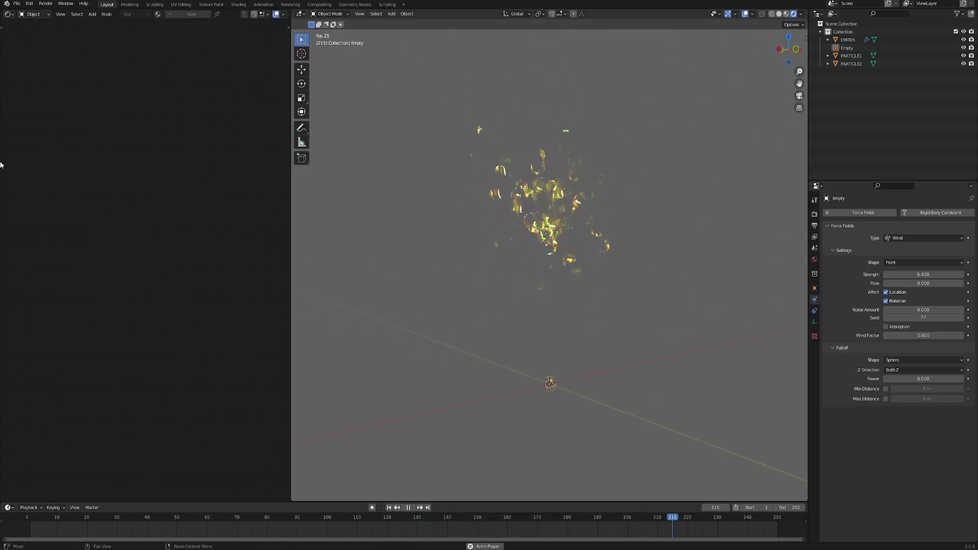
click(33, 14)
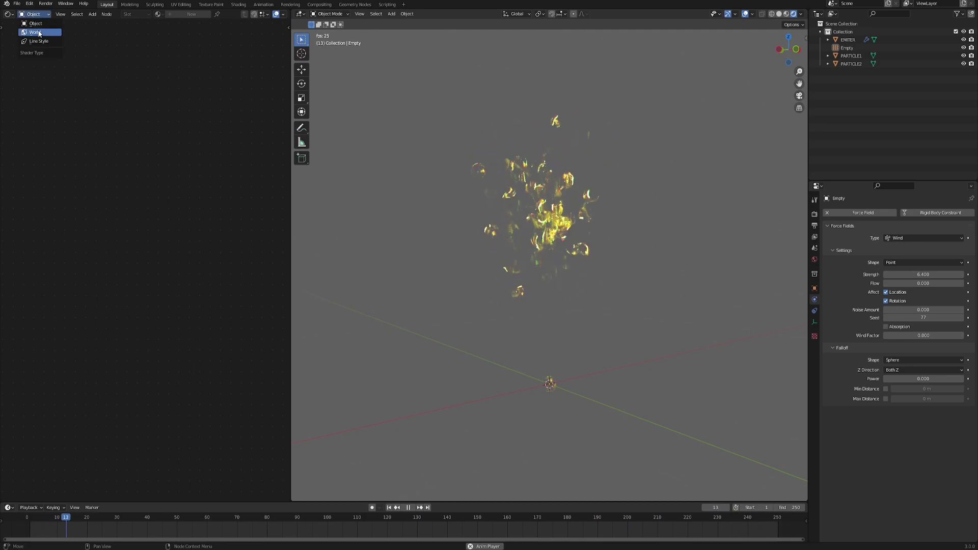
click(36, 33)
scroll(143, 280, up, 2)
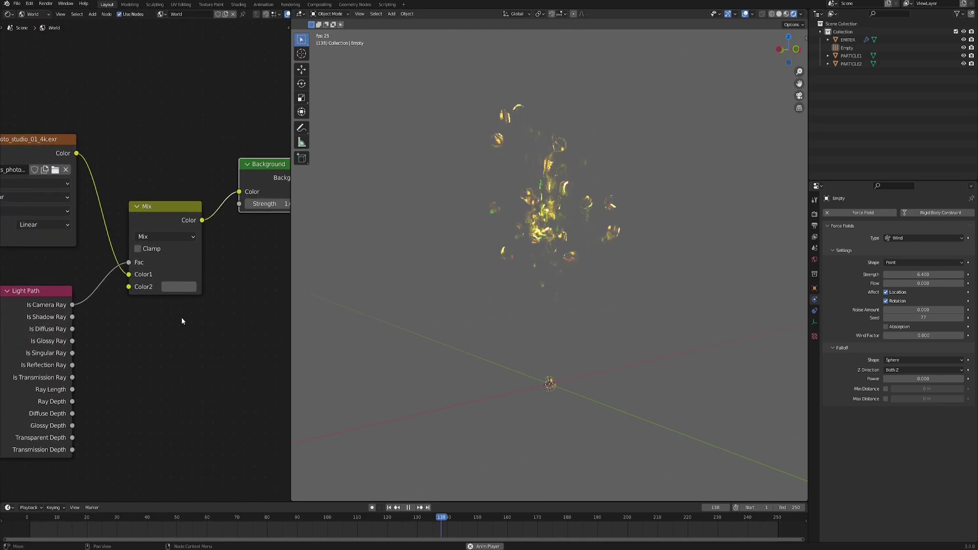
click(173, 288)
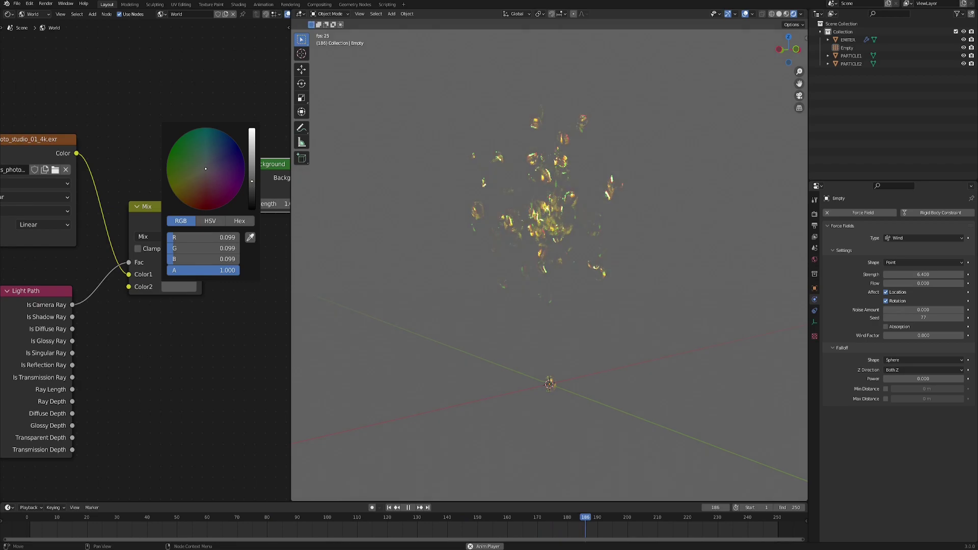
drag(251, 181, 251, 202)
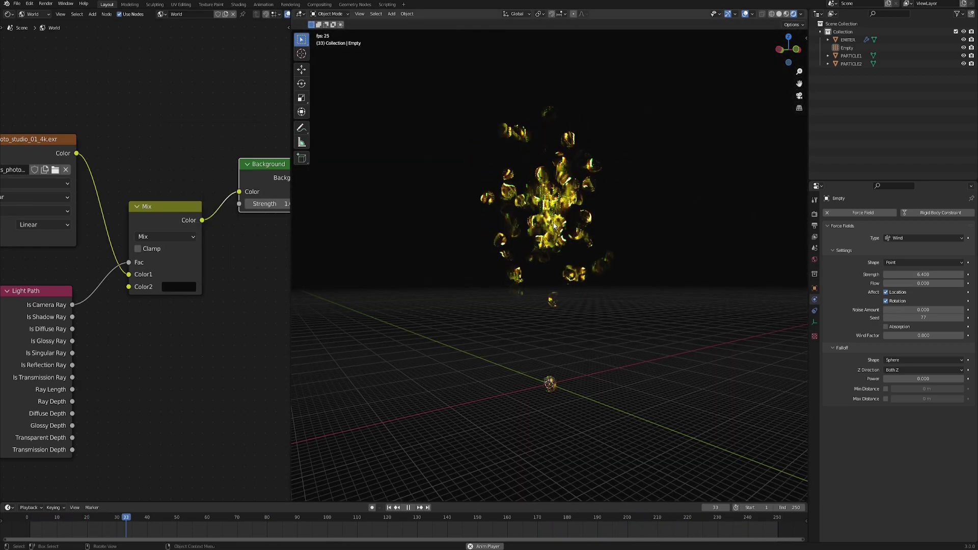
drag(291, 257, 123, 253)
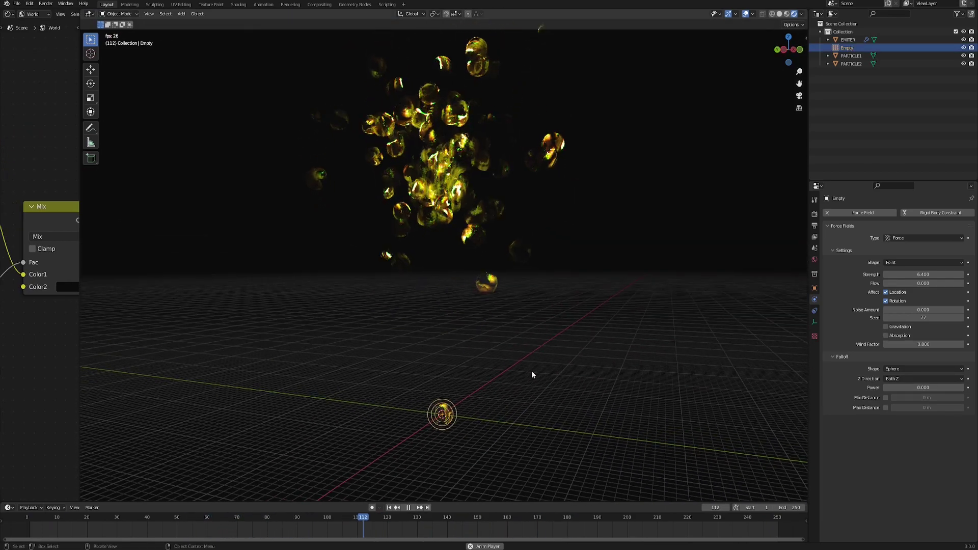
Set the particle Mass to 0.3 kg in the Physics settings of the EMITTER's particle system
middle_drag(531, 371, 556, 380)
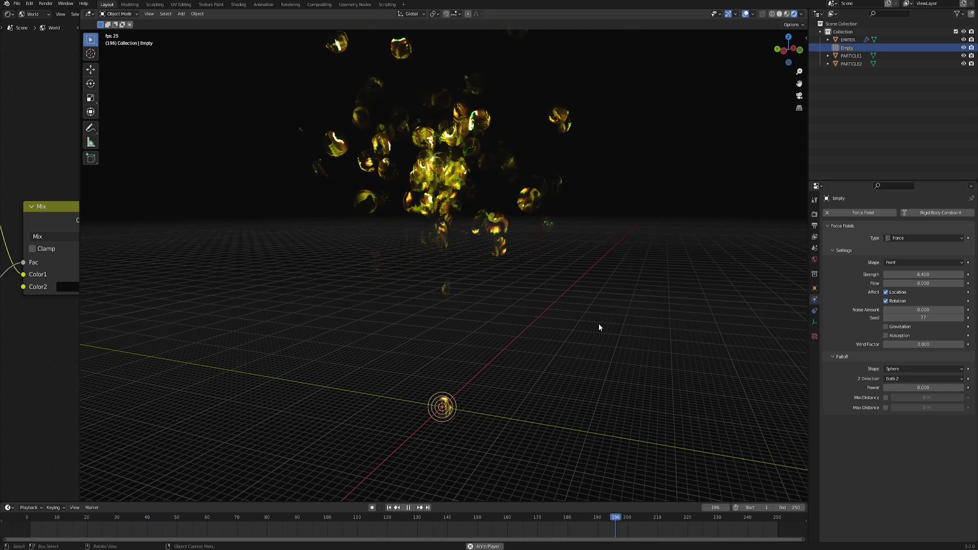
middle_drag(548, 341, 567, 338)
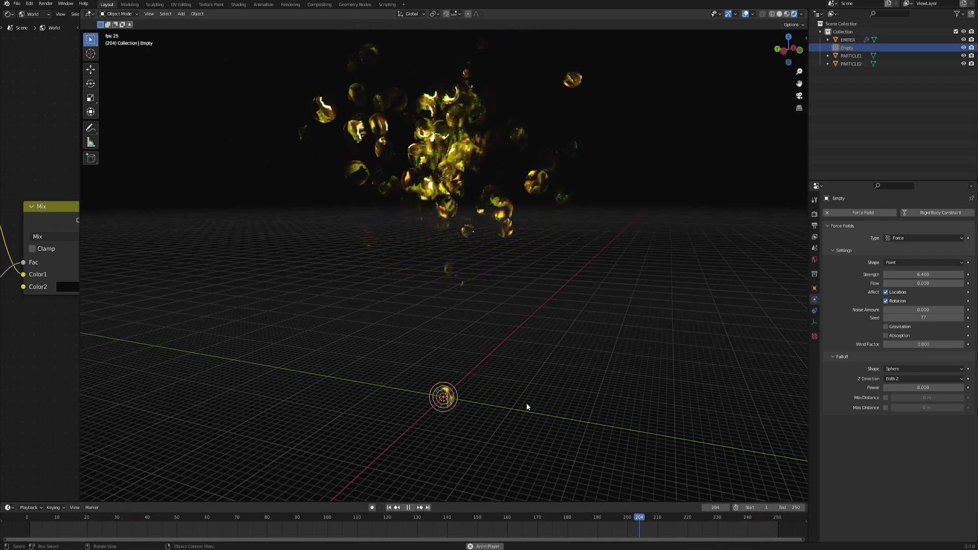
middle_drag(527, 402, 554, 326)
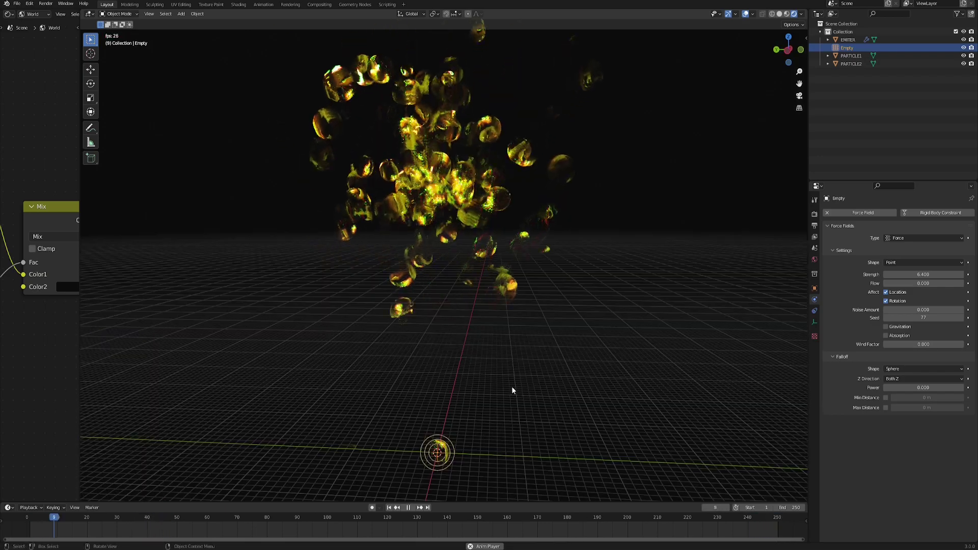
middle_drag(511, 386, 510, 362)
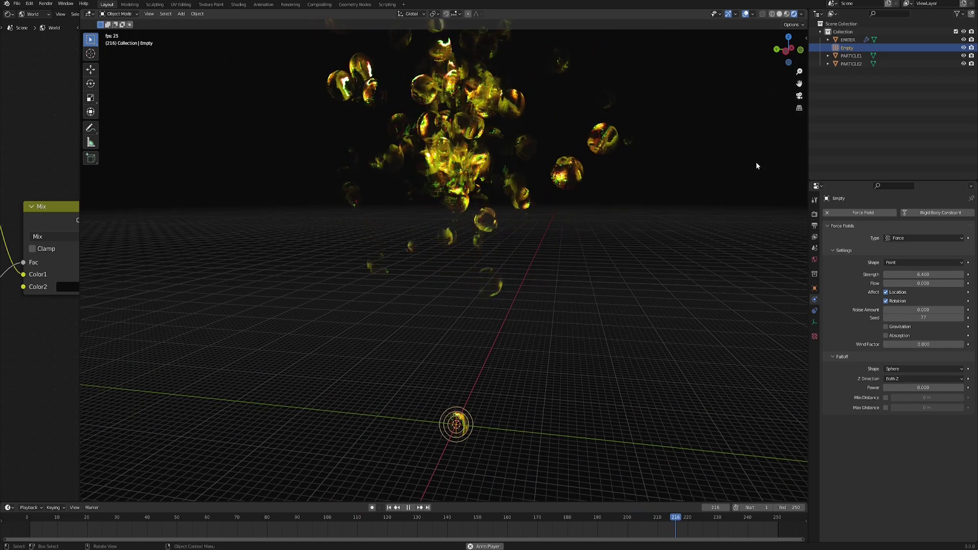
click(848, 39)
click(814, 310)
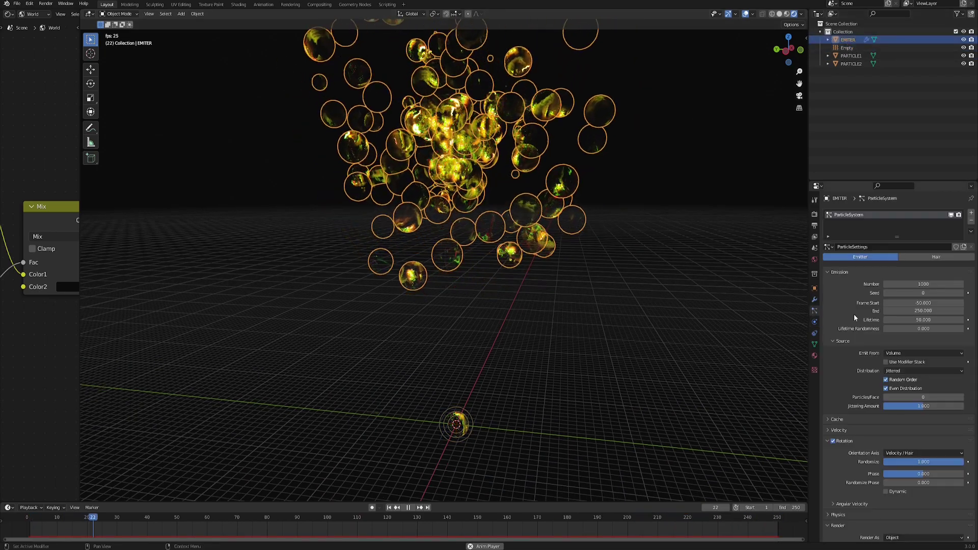
scroll(851, 328, down, 10)
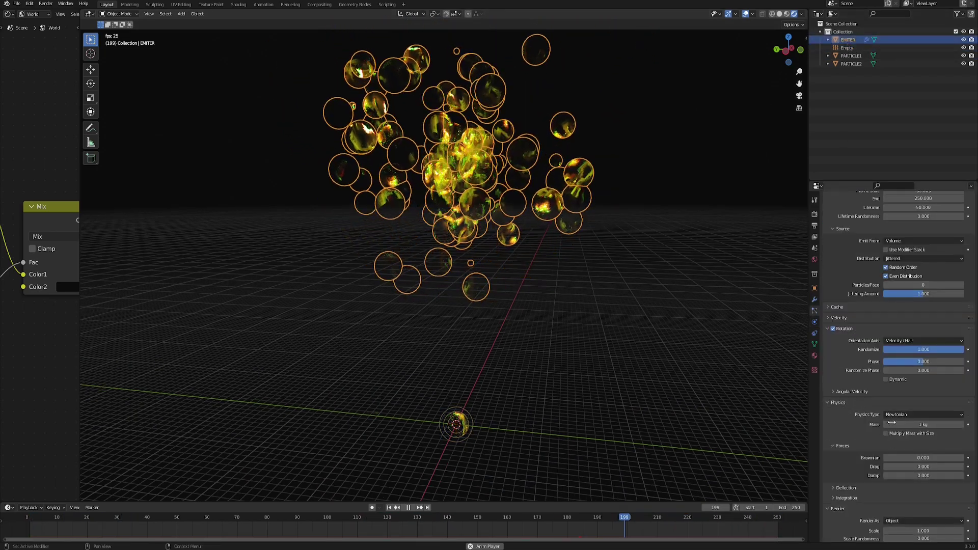
click(911, 424)
text(0.3)
key(Return)
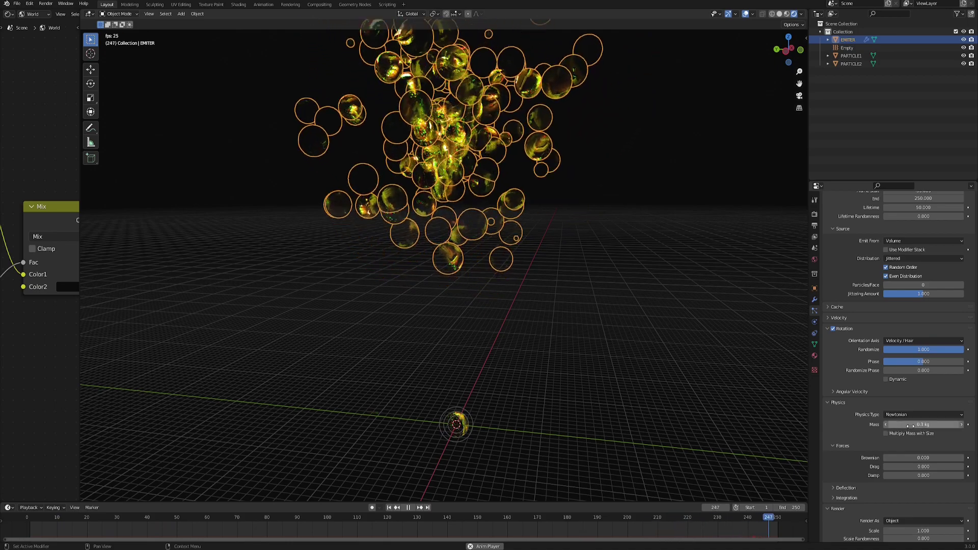
click(474, 215)
mouse_move(473, 214)
middle_down()
mouse_move(481, 218)
mouse_move(457, 195)
mouse_move(486, 223)
middle_up()
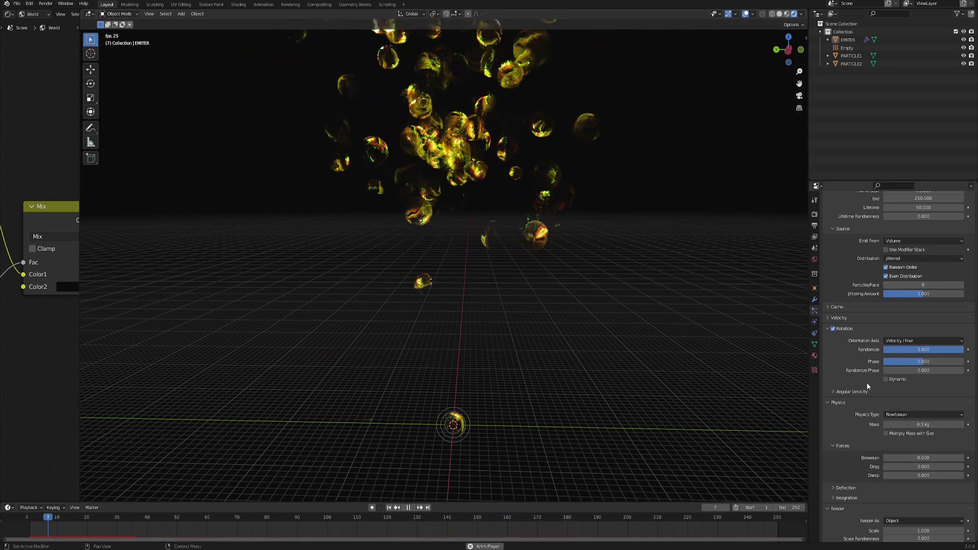
Set the Flow of the Empty's force field to 1 and its Strength to -20
scroll(861, 384, down, 5)
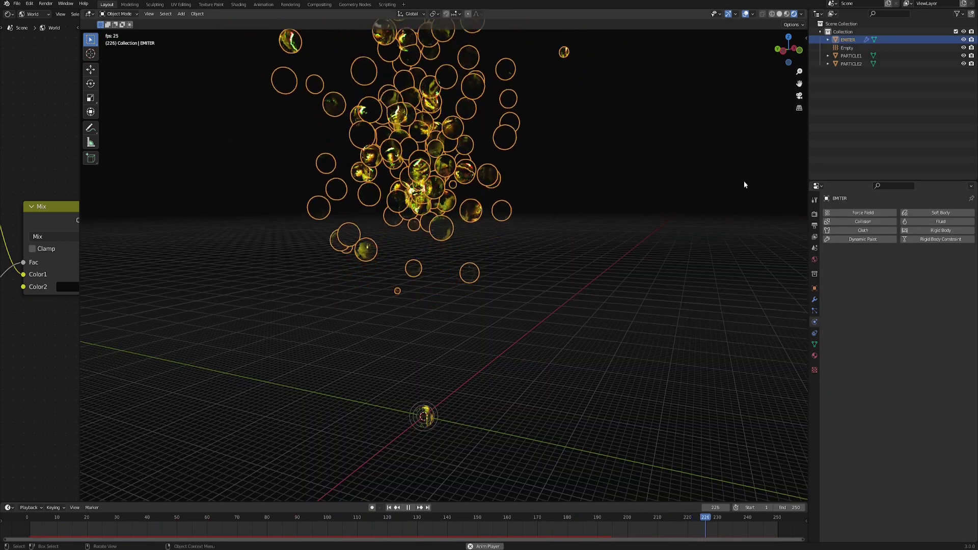
click(912, 282)
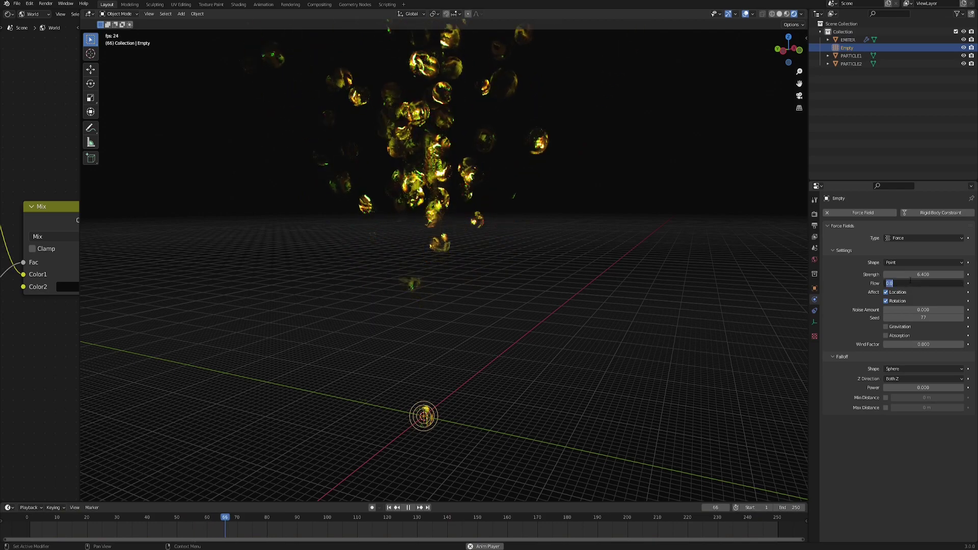
text(1)
key(Return)
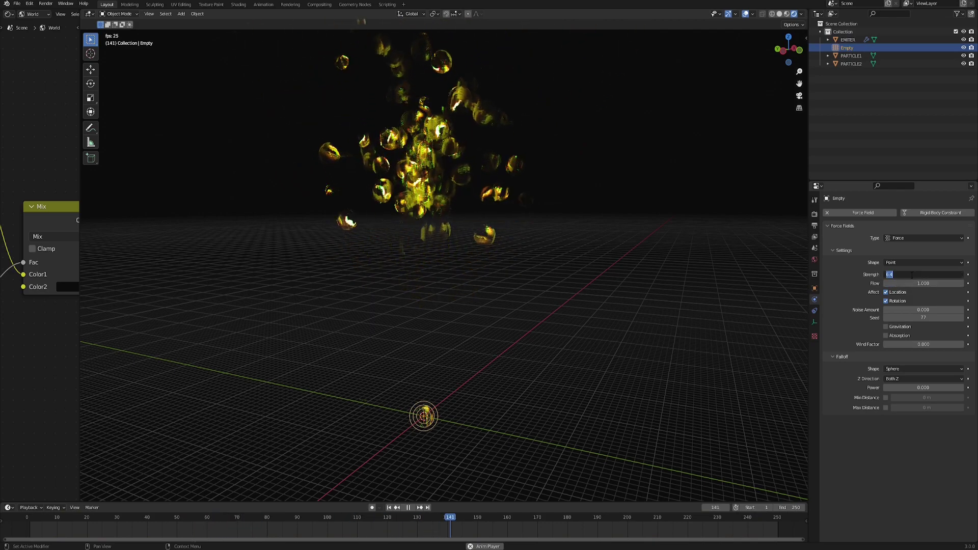
text(-20)
key(Return)
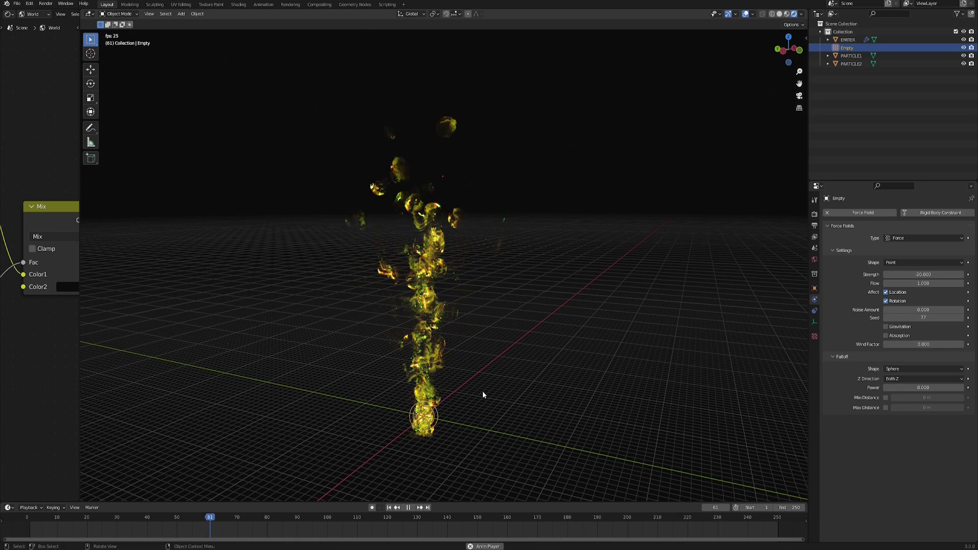
Move the Empty about 30 m upward along the global Z axis
middle_drag(455, 376, 480, 374)
key(g)
key(z)
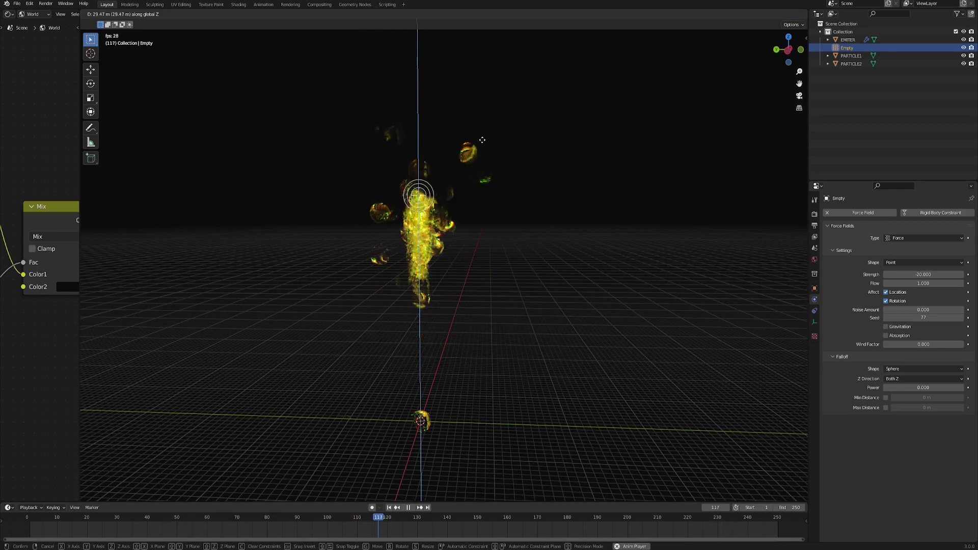
click(700, 131)
Scale up the EMITTER object so the particles start from a much larger volume
click(847, 40)
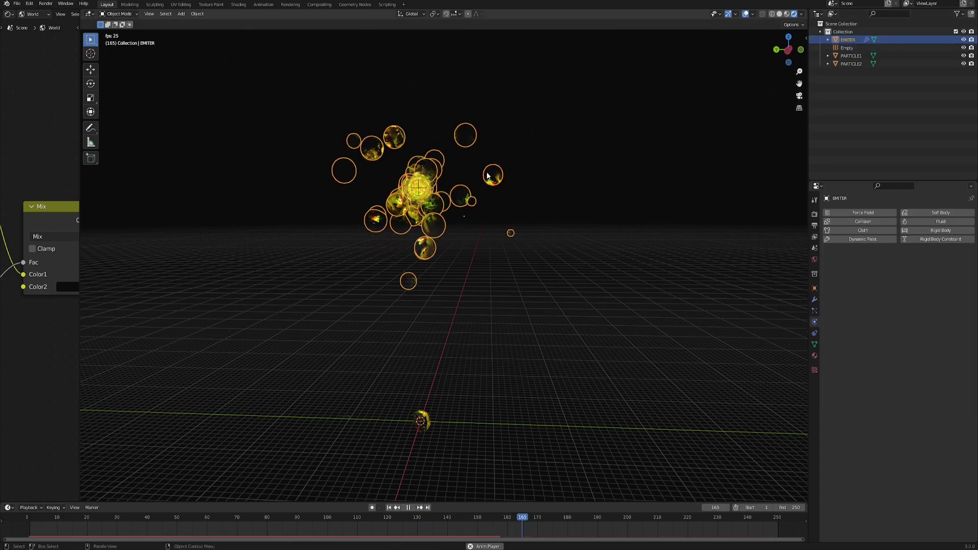
middle_drag(399, 228, 418, 233)
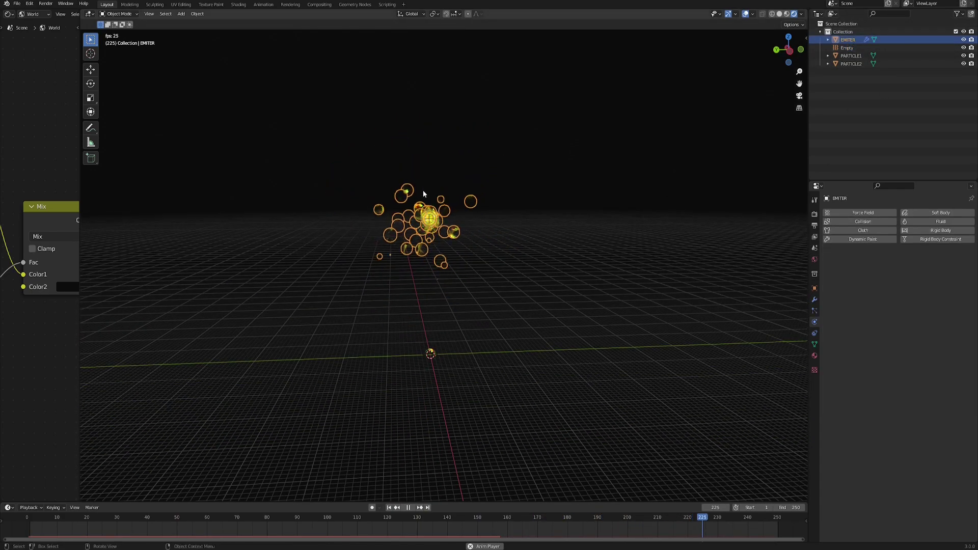
key(s)
click(524, 277)
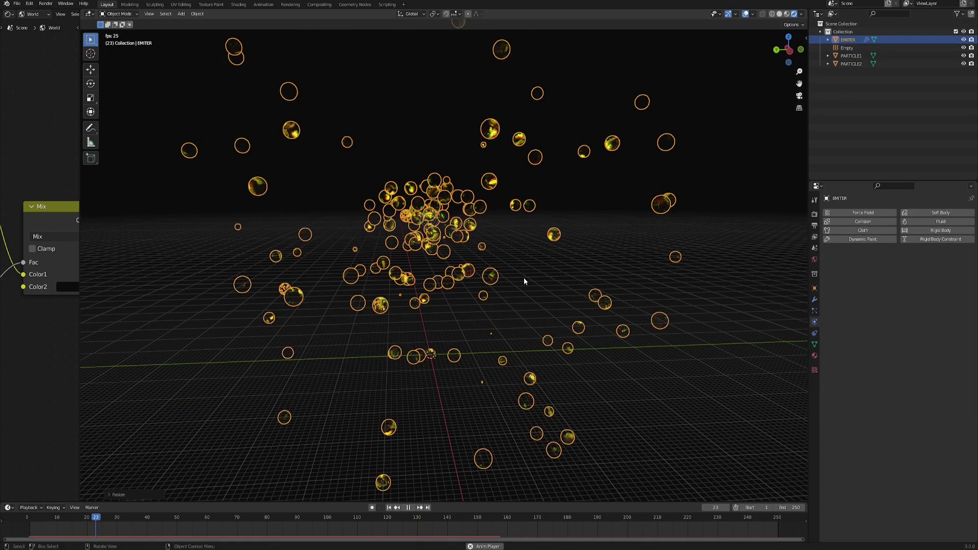
Set the EMITTER's particle emission Number to 2000 and hide the overlays in the 3D viewport
click(814, 310)
click(924, 285)
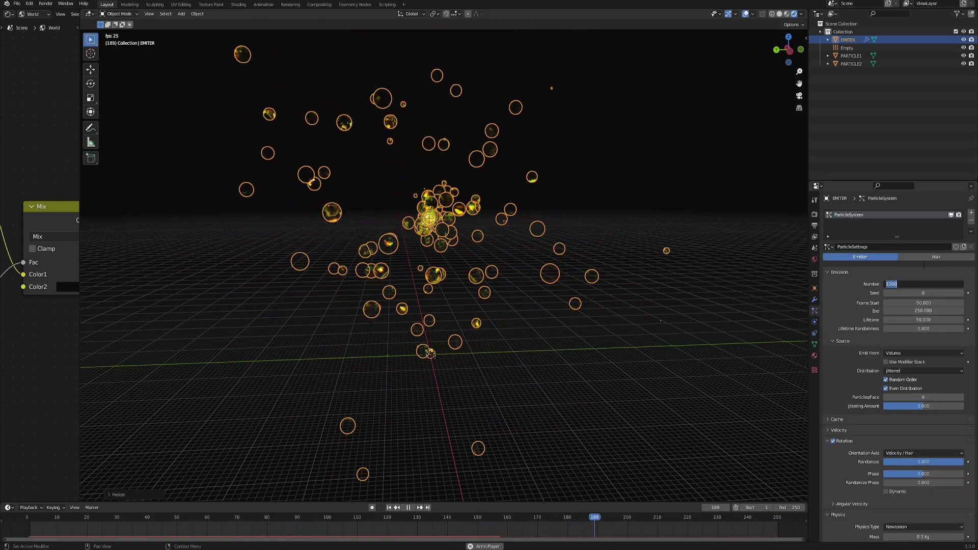
text(2000)
key(Return)
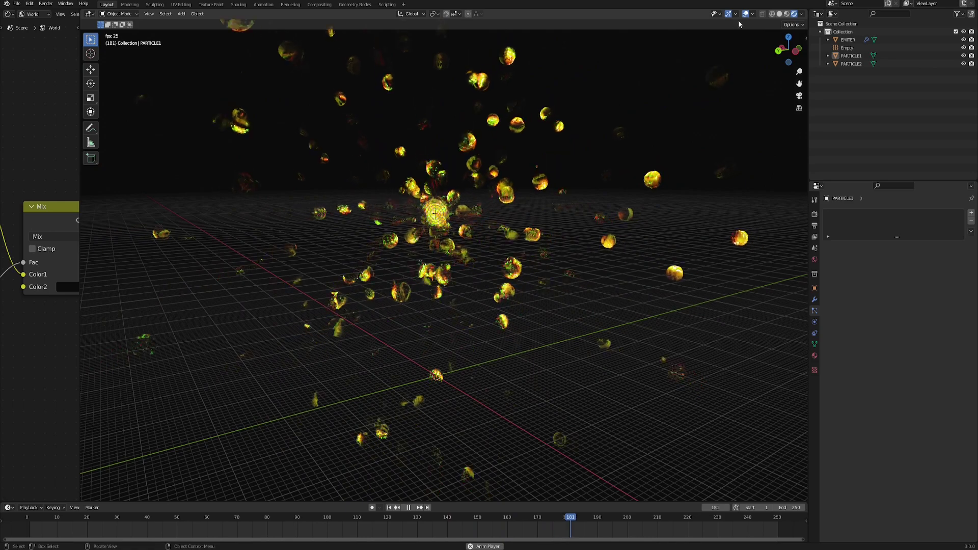
click(744, 15)
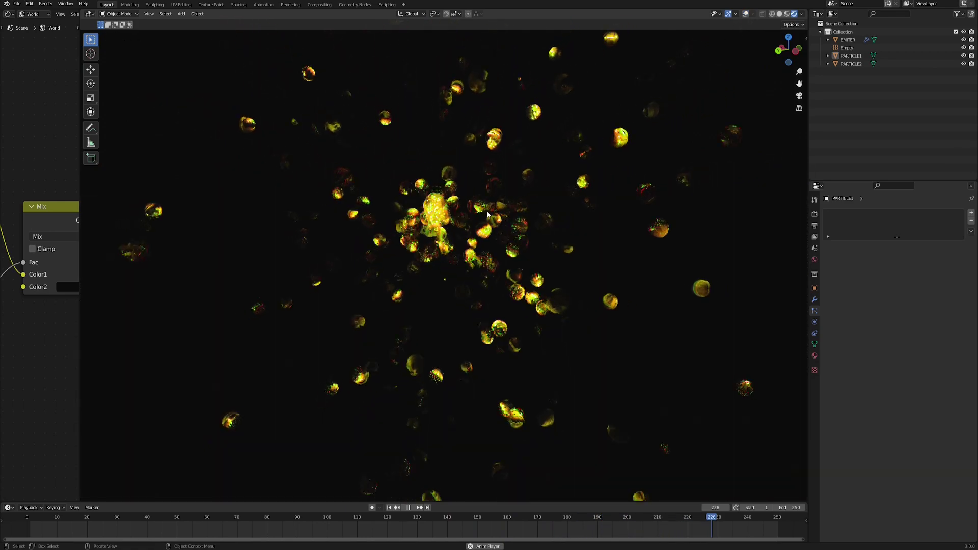
middle_drag(473, 280, 473, 280)
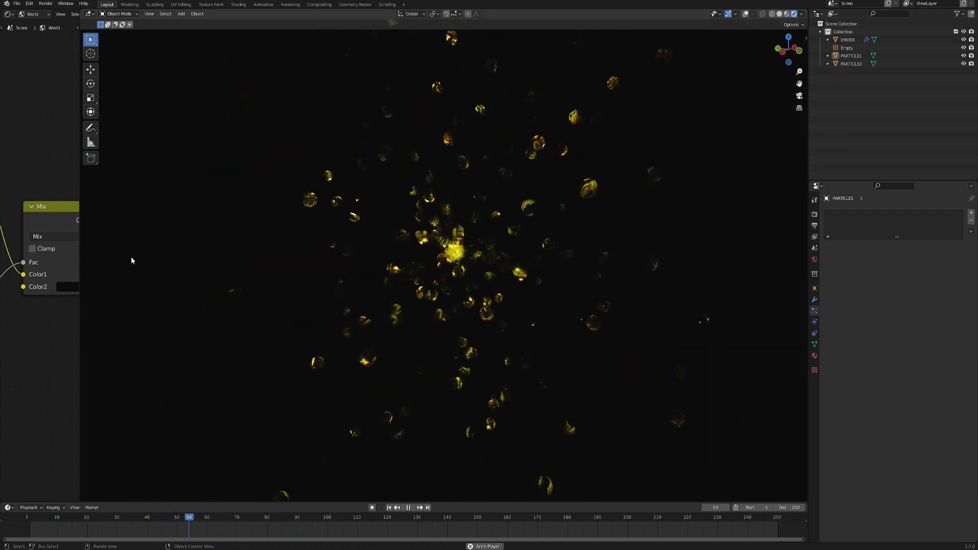
In the SUBSCRIBE material, drive the Value node multiplied into Combine XYZ's Z input with the expression #frame/5
click(851, 63)
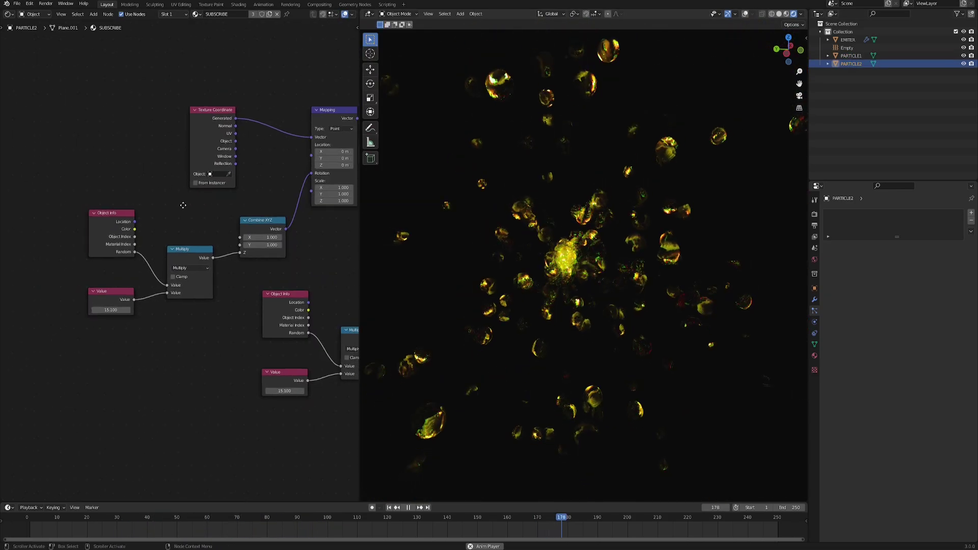
middle_drag(206, 247, 183, 240)
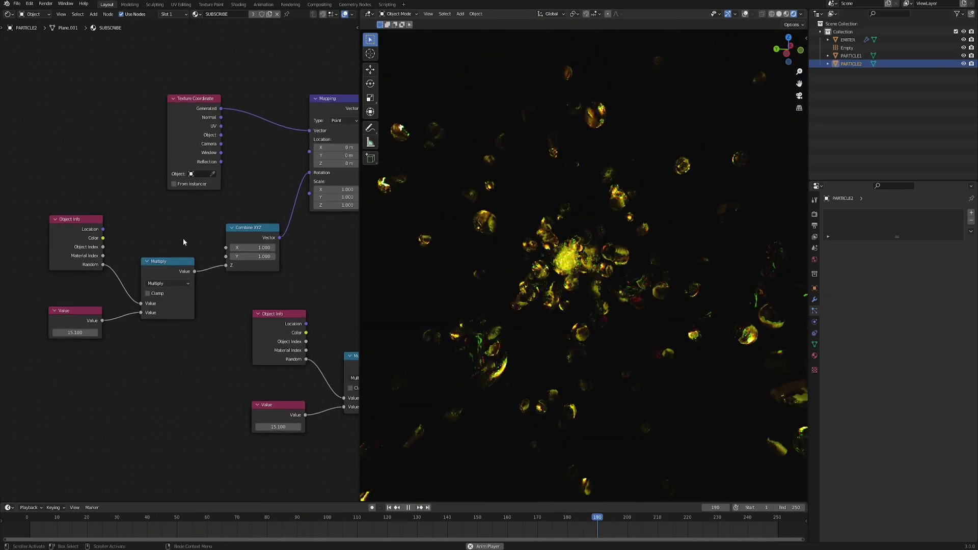
middle_drag(293, 197, 279, 197)
middle_drag(75, 352, 110, 346)
scroll(109, 347, up, 1)
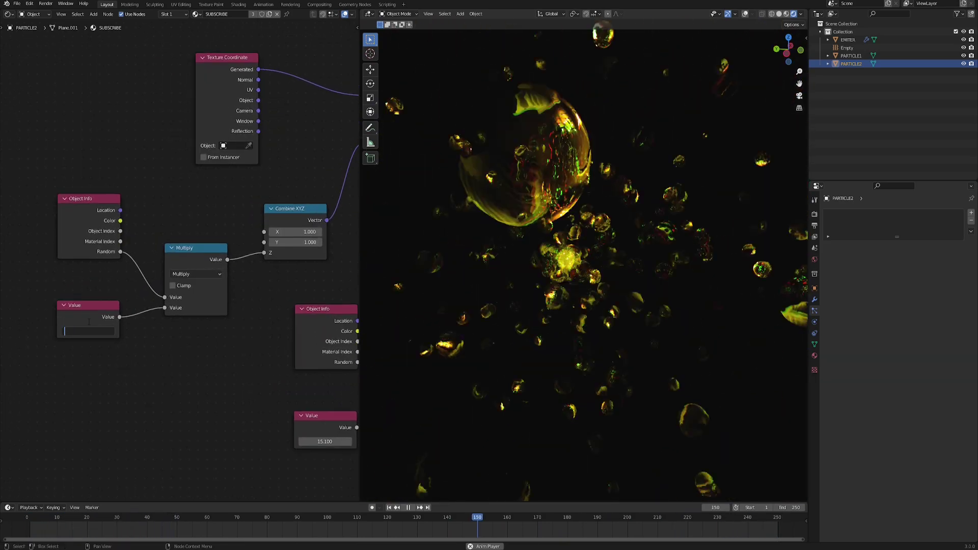
click(95, 325)
key(BackSpace)
text(#fram)
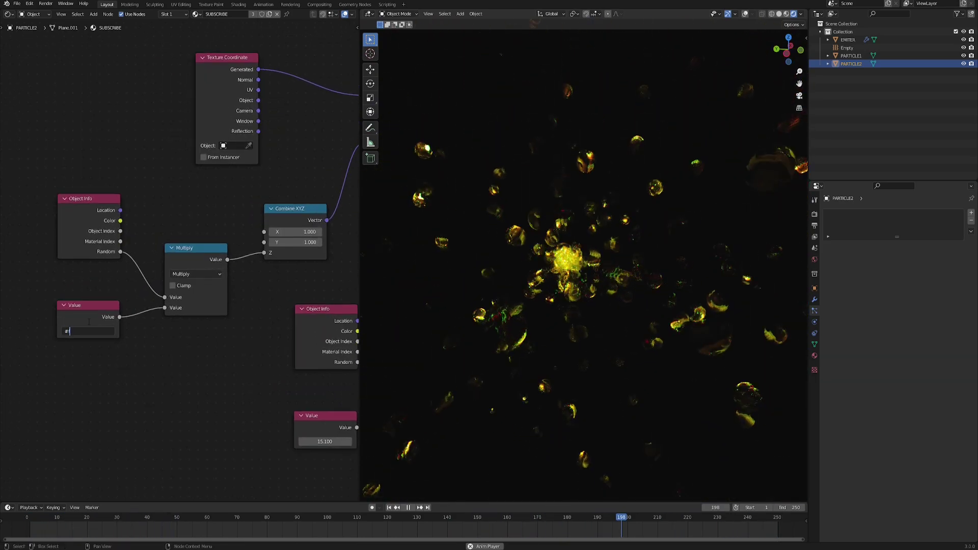
text(e/5)
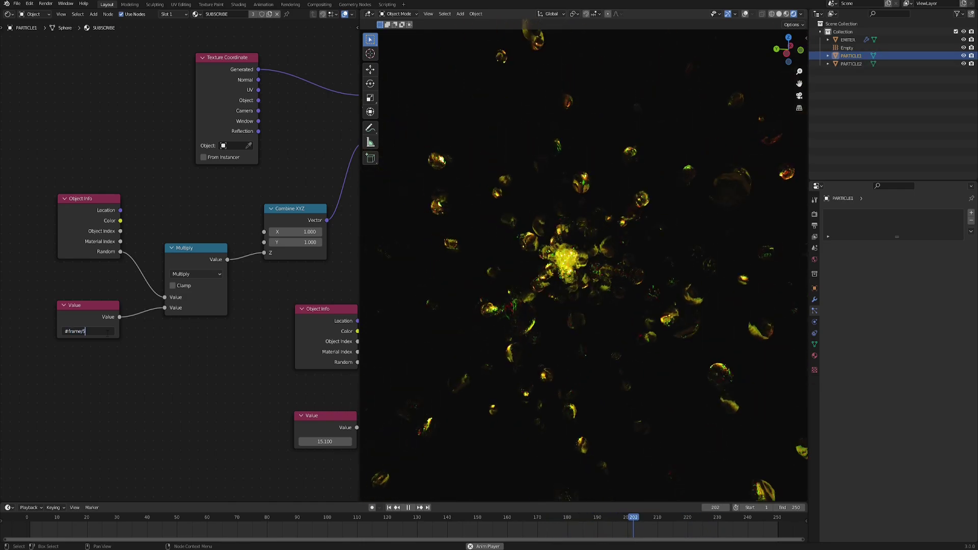
key(Return)
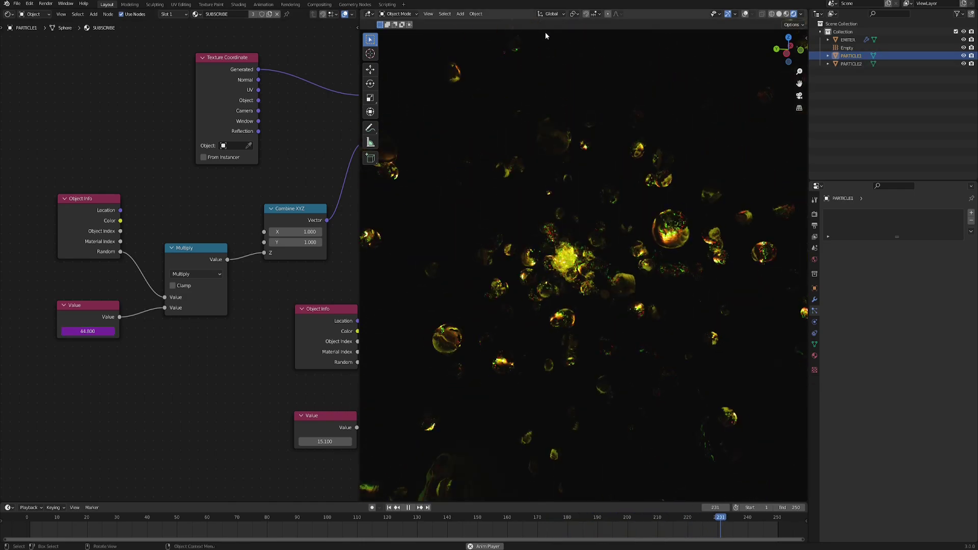
click(683, 266)
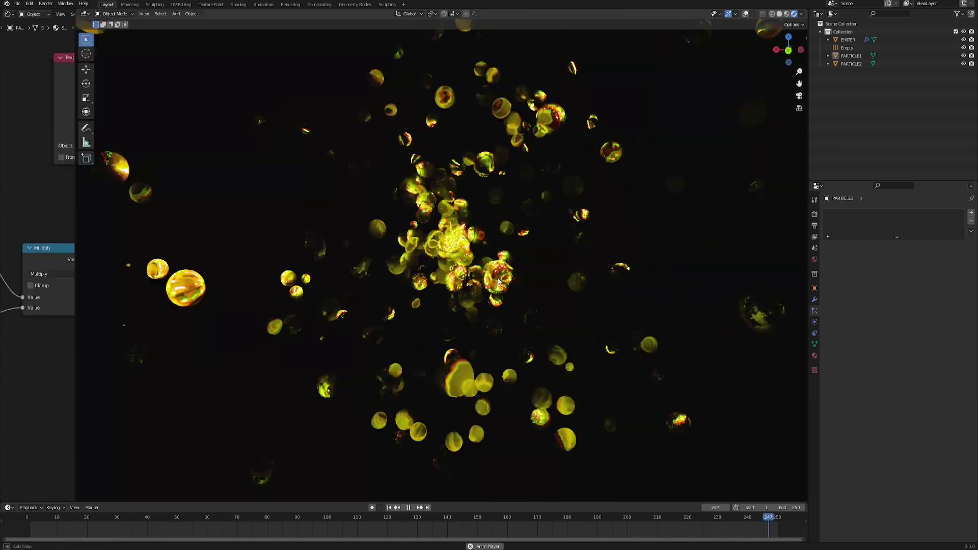
Change the Empty's force field type to Vortex and set its Strength to 1
middle_drag(531, 271, 601, 275)
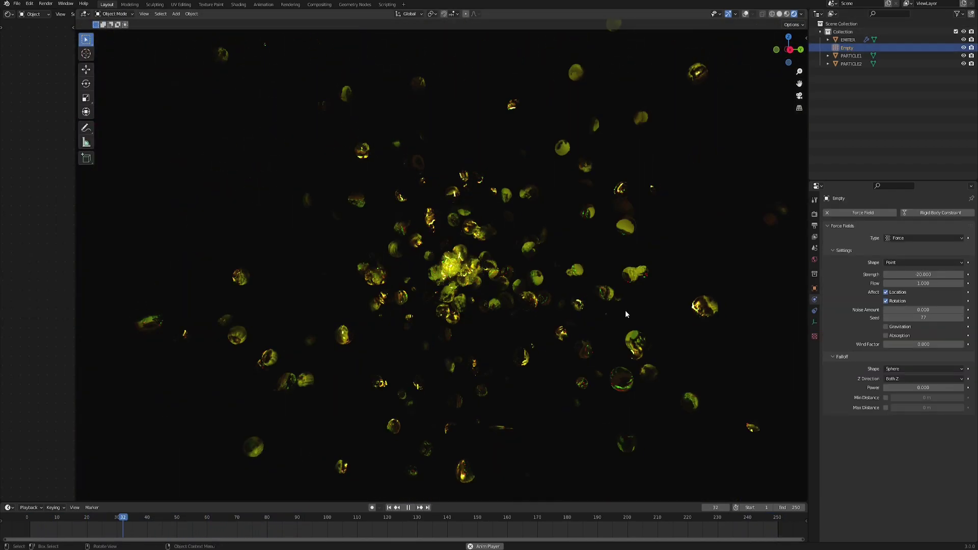
middle_drag(551, 320, 507, 283)
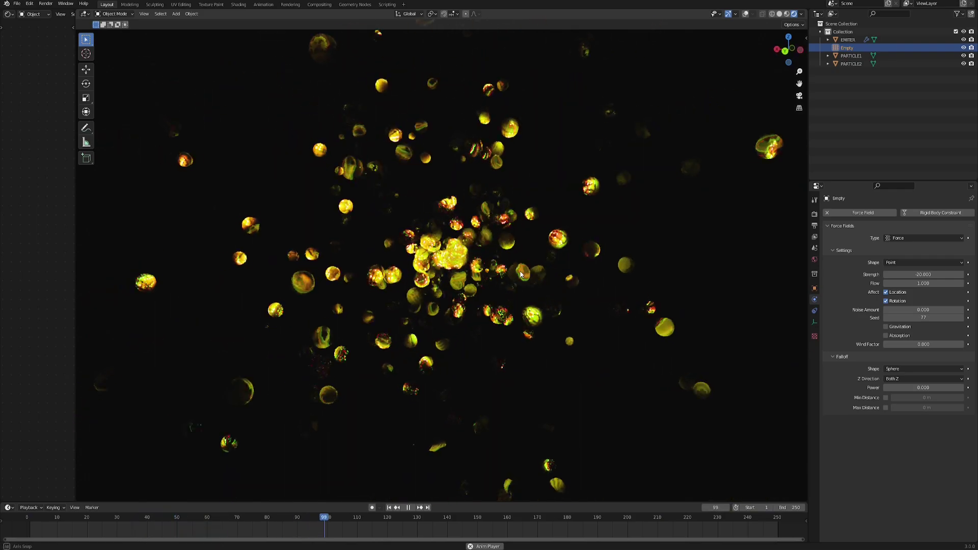
click(919, 237)
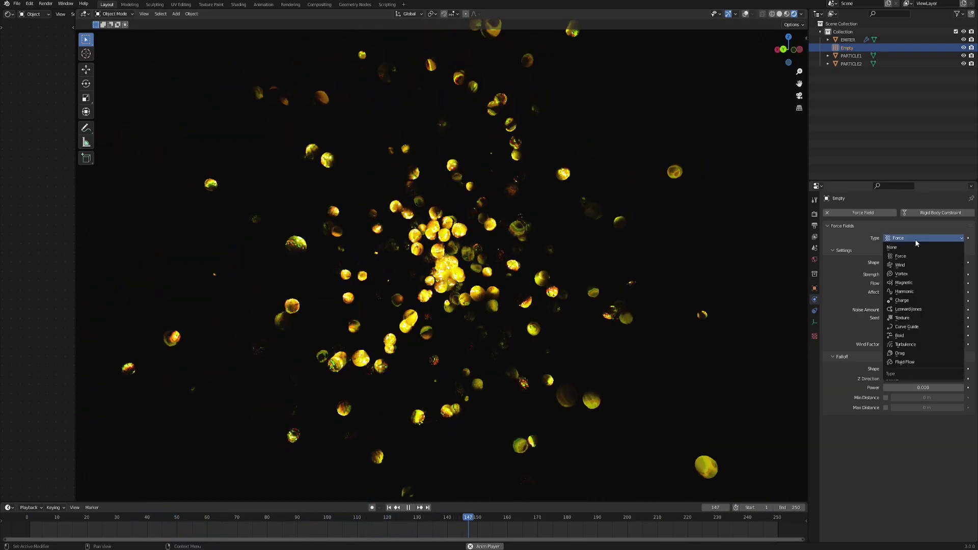
click(902, 273)
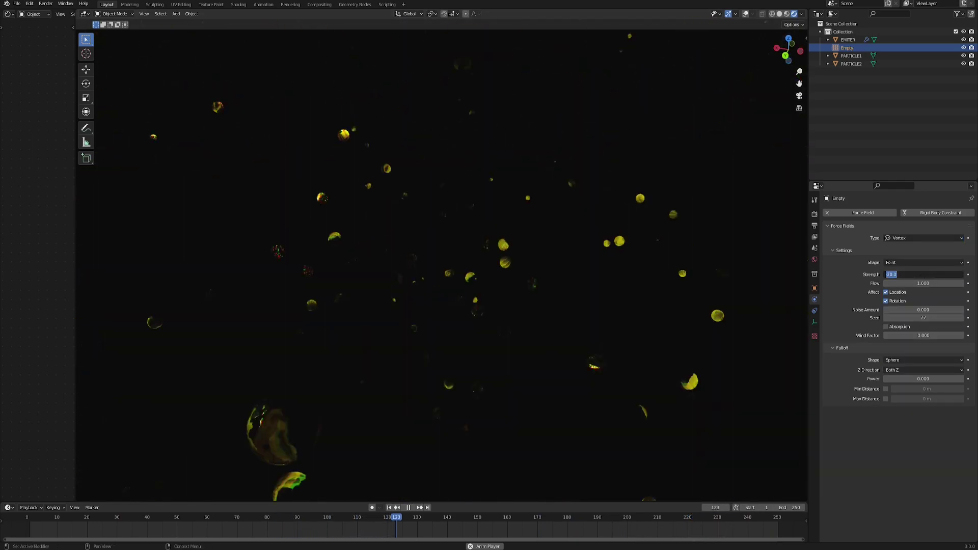
text(1)
key(Return)
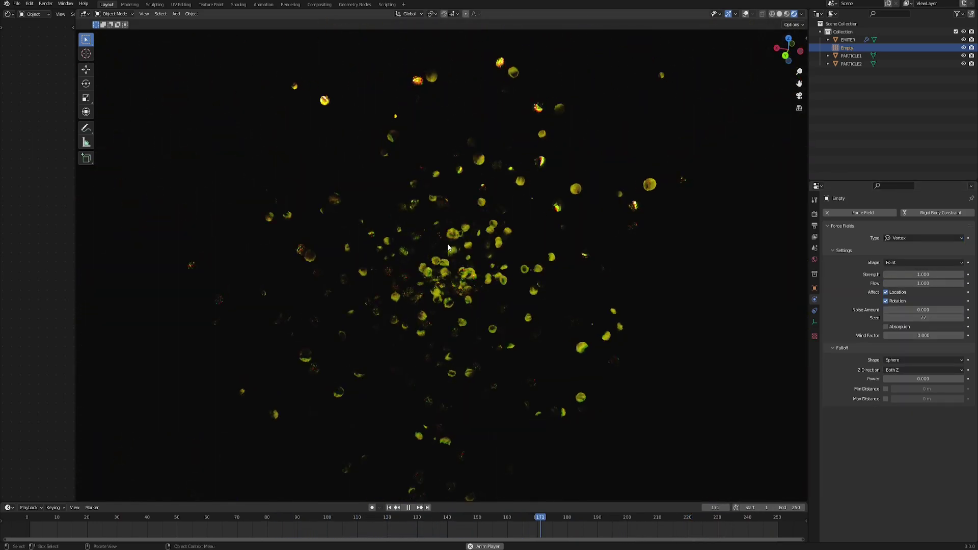
middle_drag(450, 245, 467, 199)
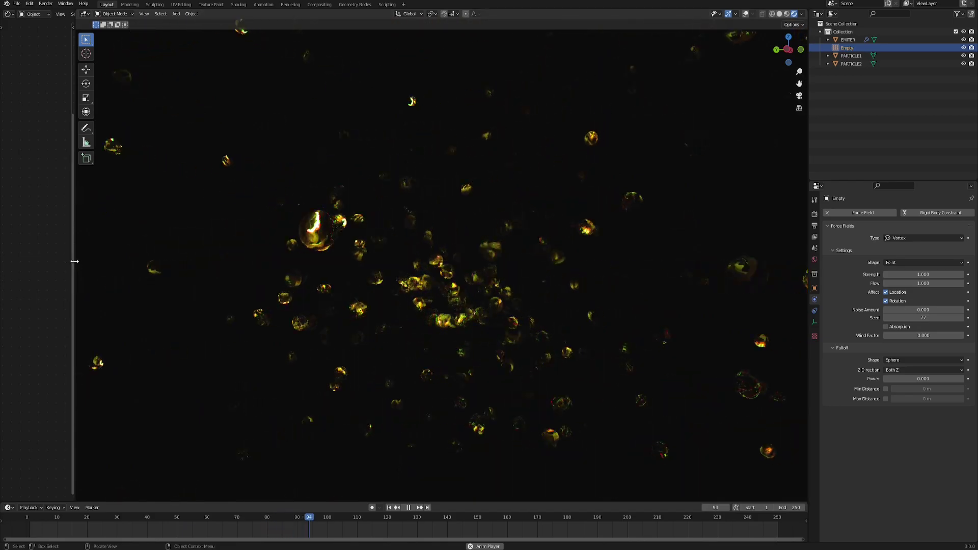
middle_drag(470, 303, 611, 284)
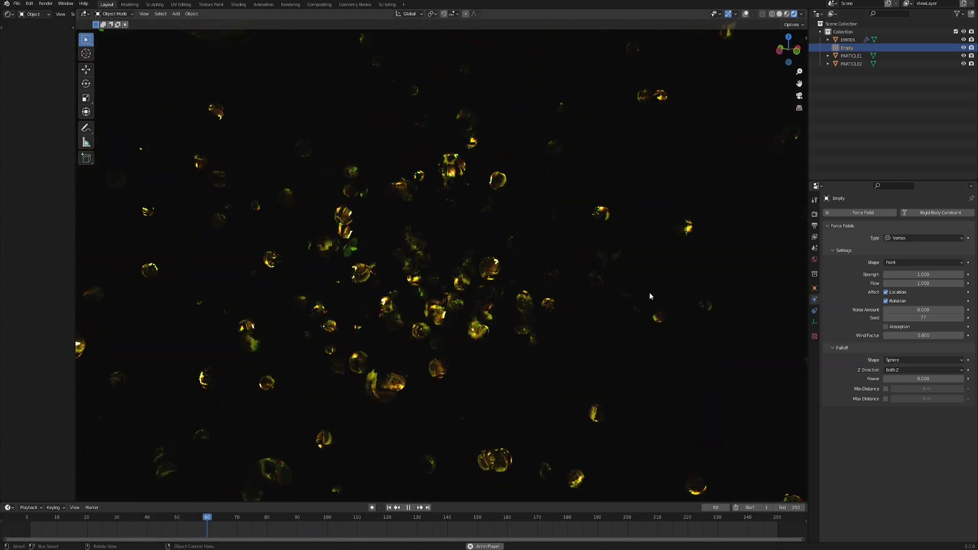